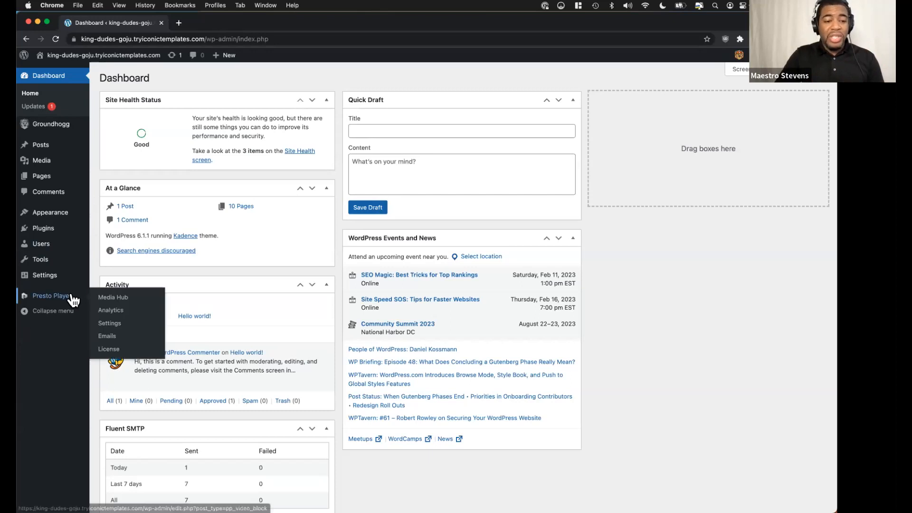
Open the Presto Player settings and examine the general branding, analytics, default preset and custom CSS options.
click(110, 324)
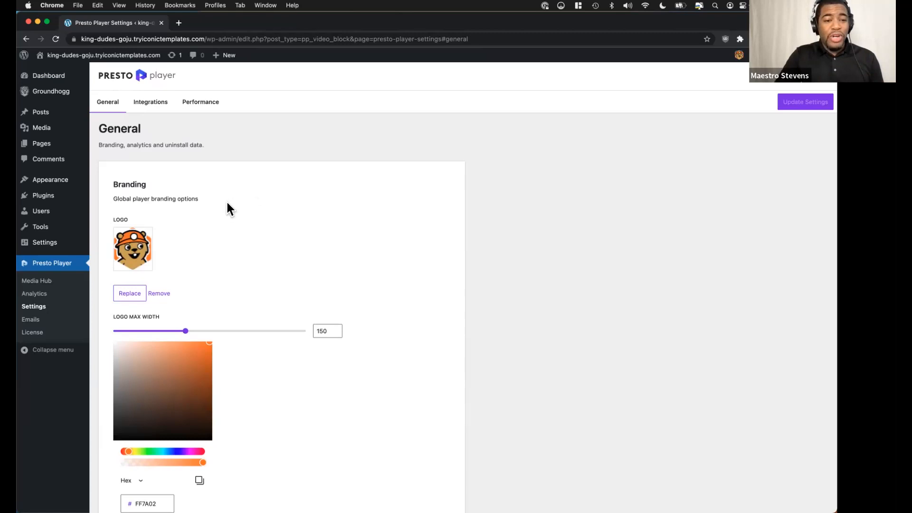
scroll(227, 204, down, 1)
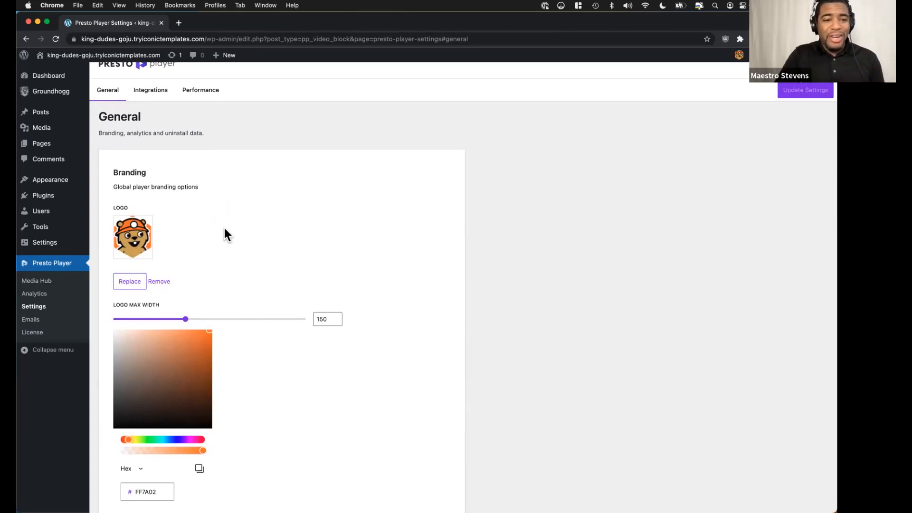
scroll(224, 233, down, 2)
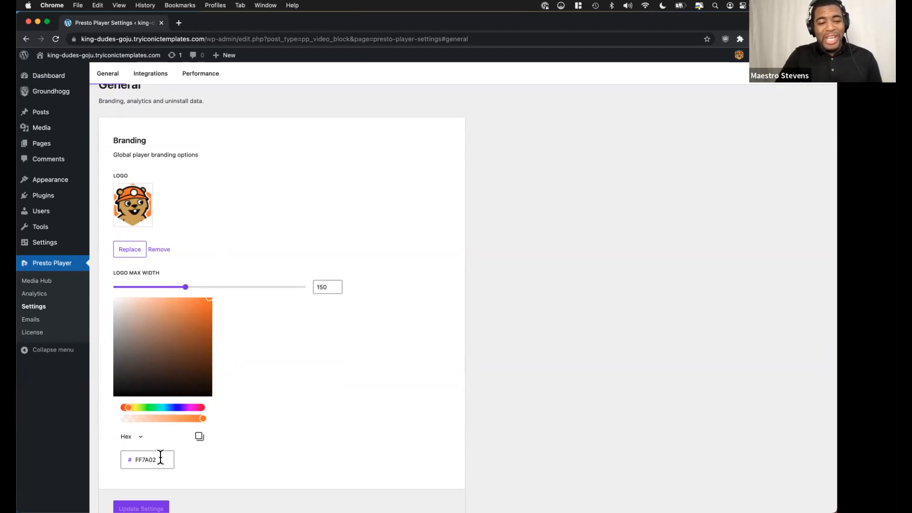
scroll(160, 458, down, 1)
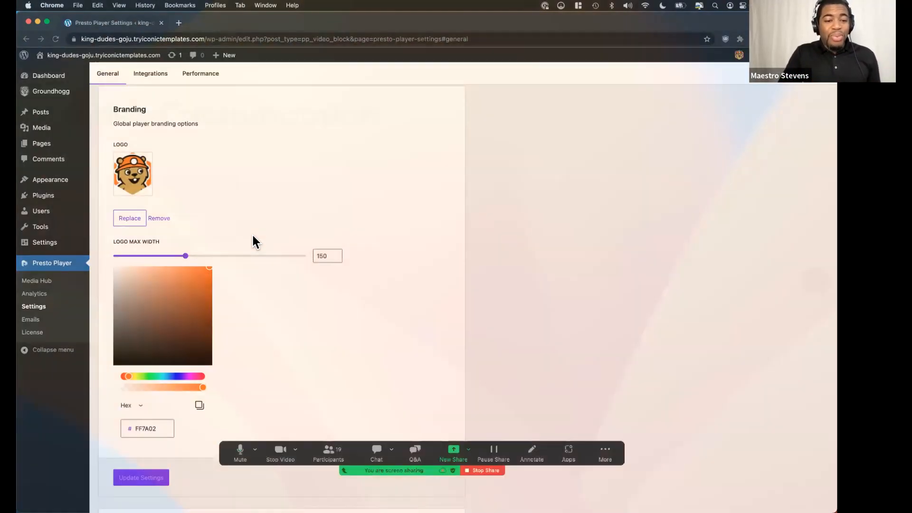
scroll(252, 238, down, 10)
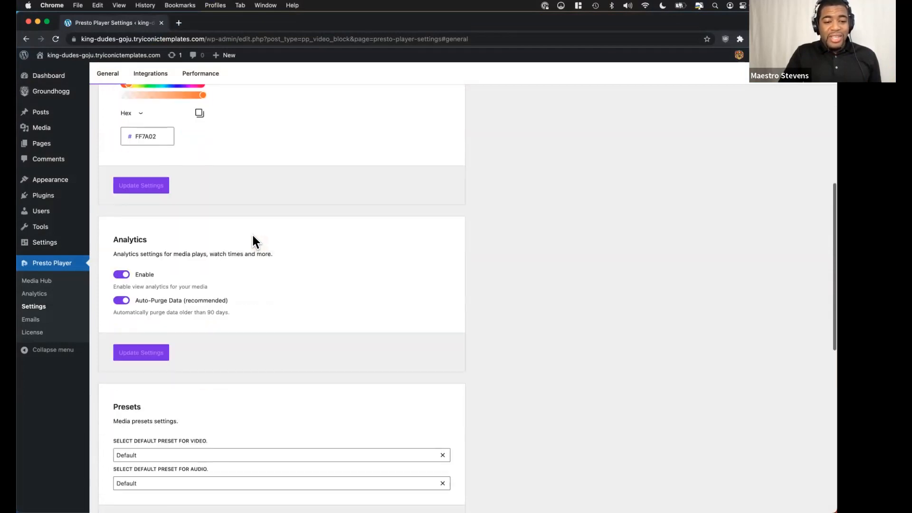
scroll(252, 235, down, 2)
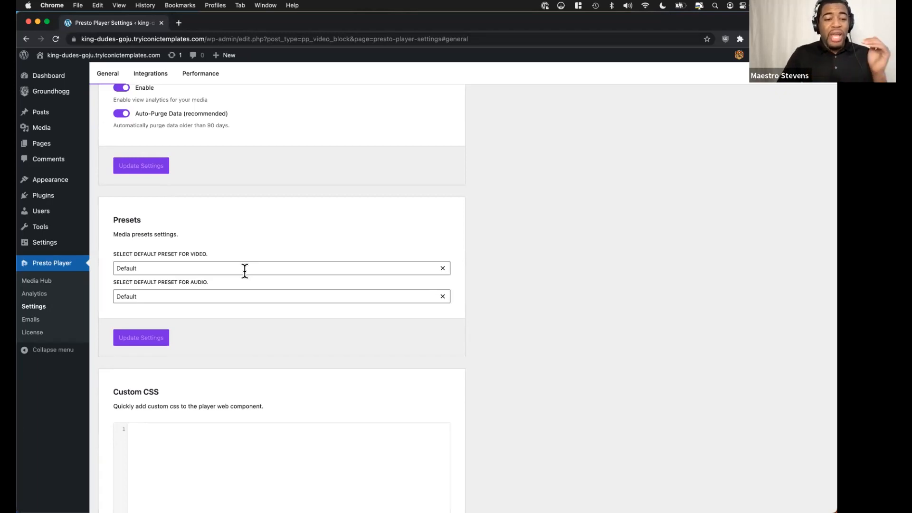
scroll(245, 270, down, 5)
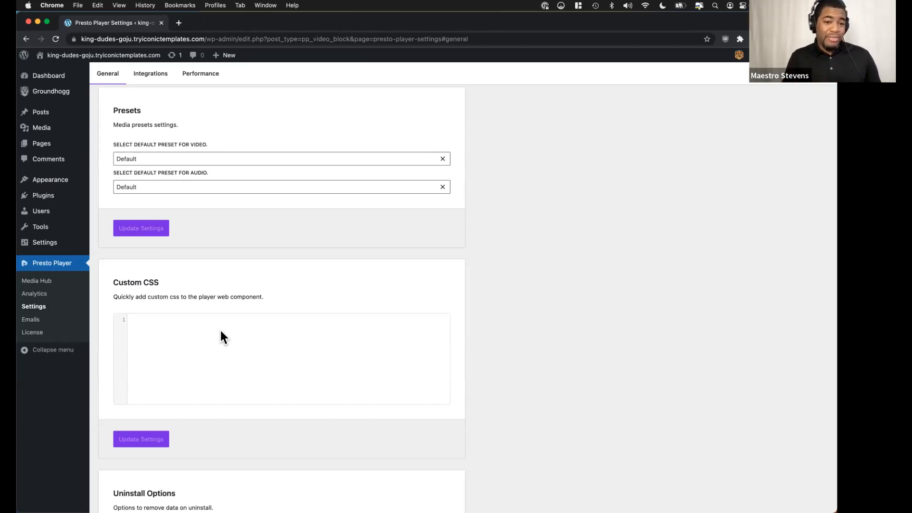
scroll(222, 337, up, 5)
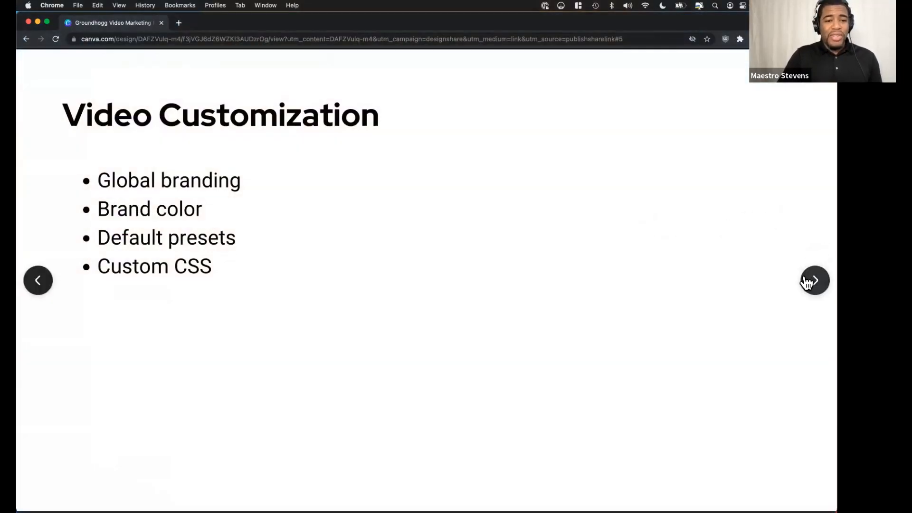
click(807, 281)
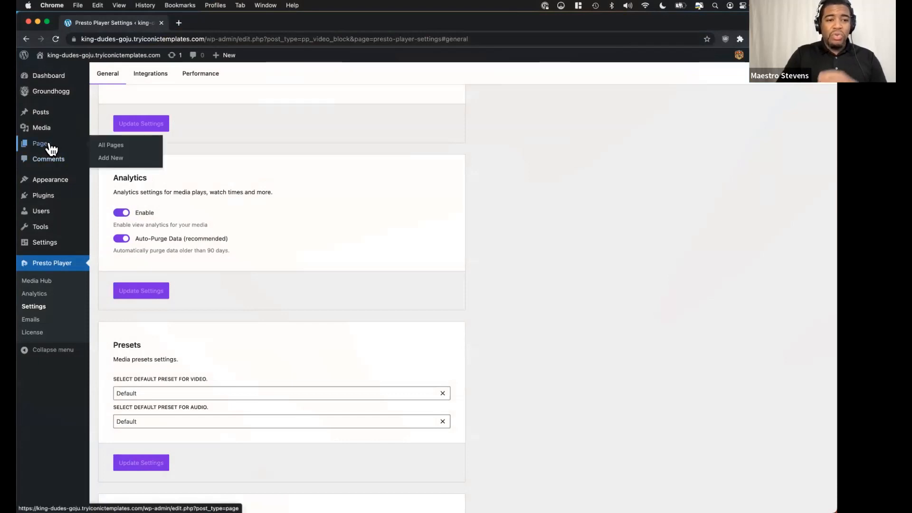
Open the Home page for editing and select the Groundhogg Day YouTube video block below the Feature section.
click(51, 147)
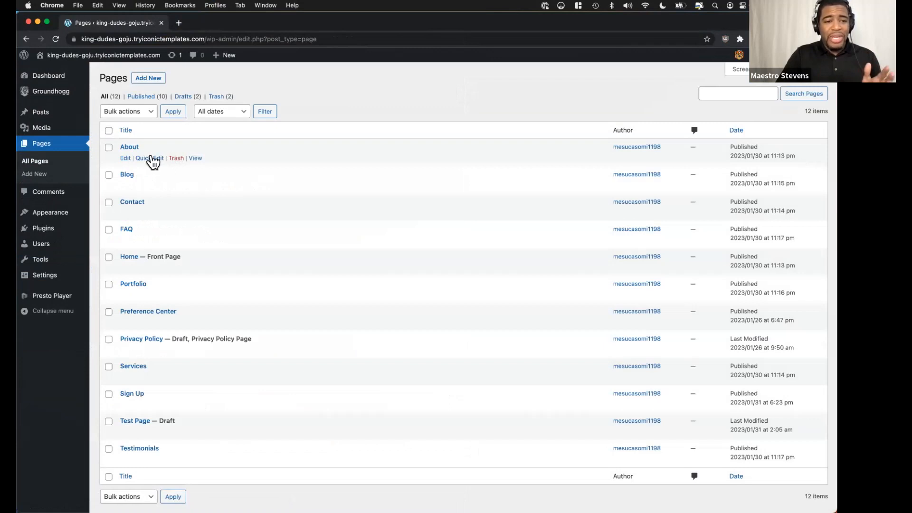
click(125, 268)
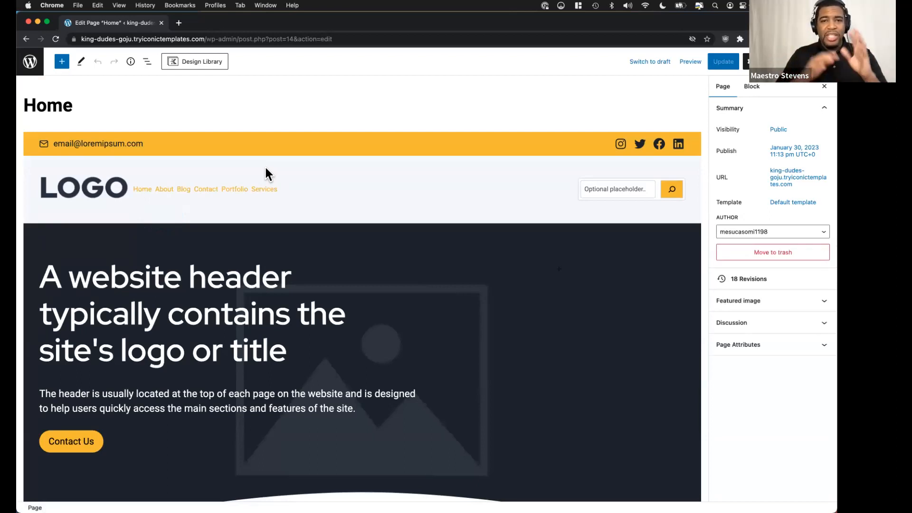
scroll(265, 171, down, 4)
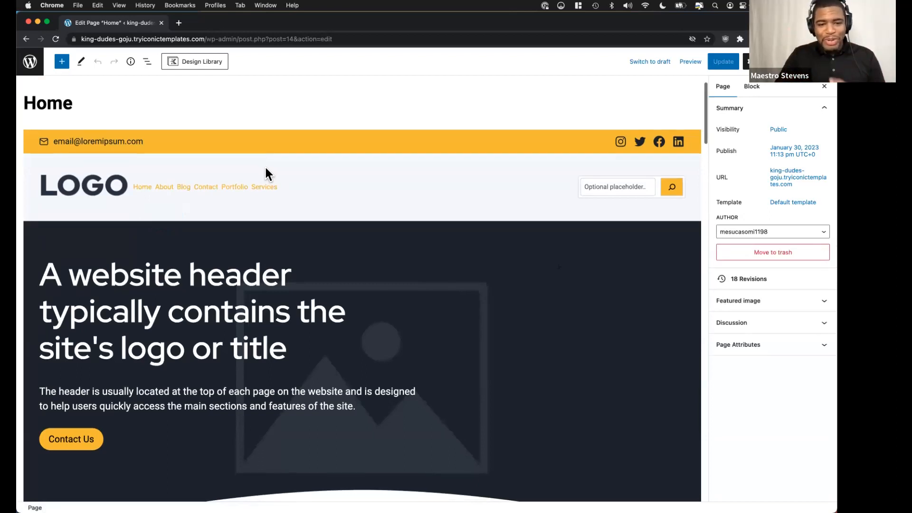
scroll(266, 168, down, 12)
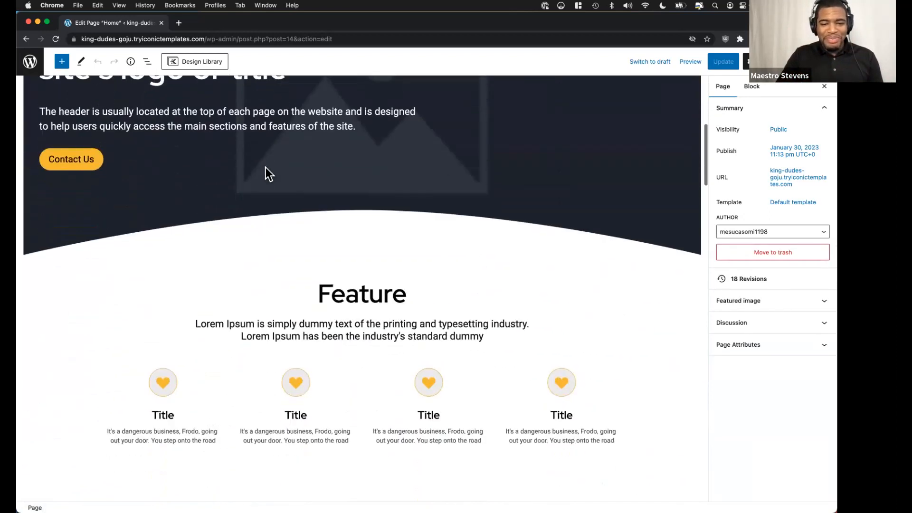
scroll(265, 172, down, 1)
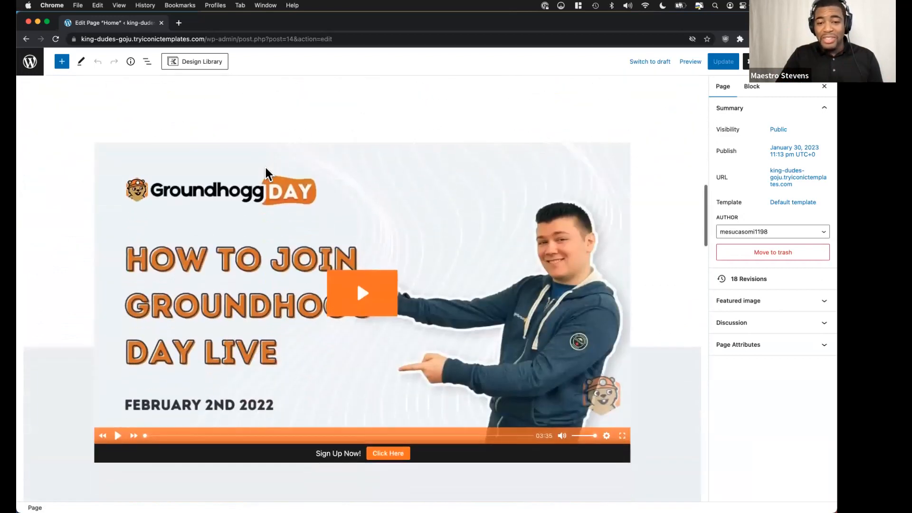
scroll(63, 206, down, 1)
scroll(62, 205, up, 1)
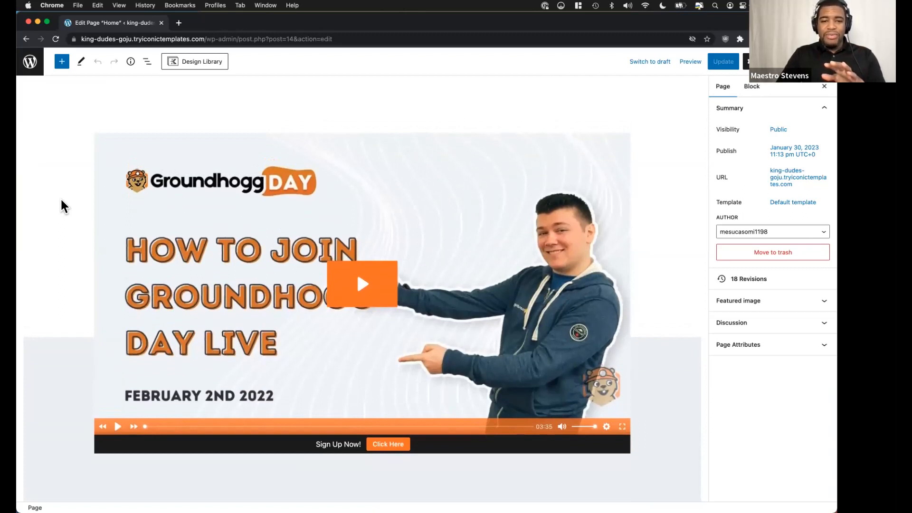
click(483, 193)
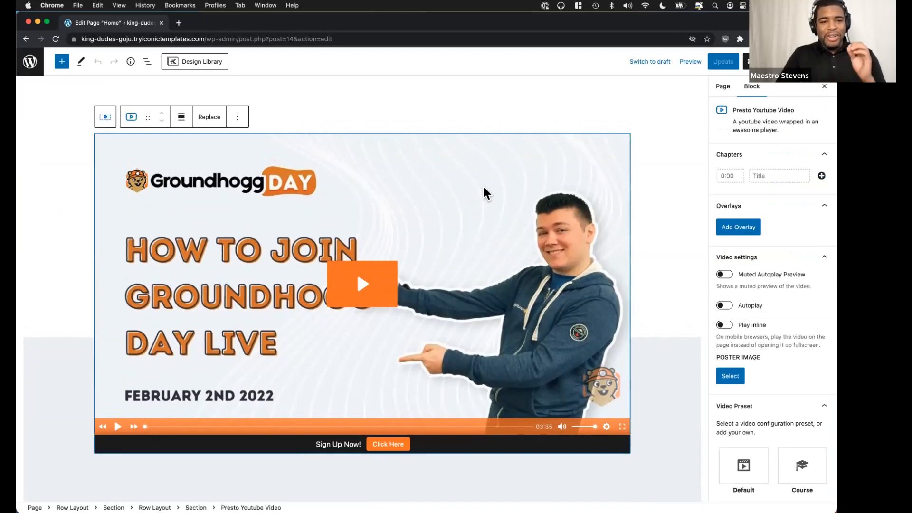
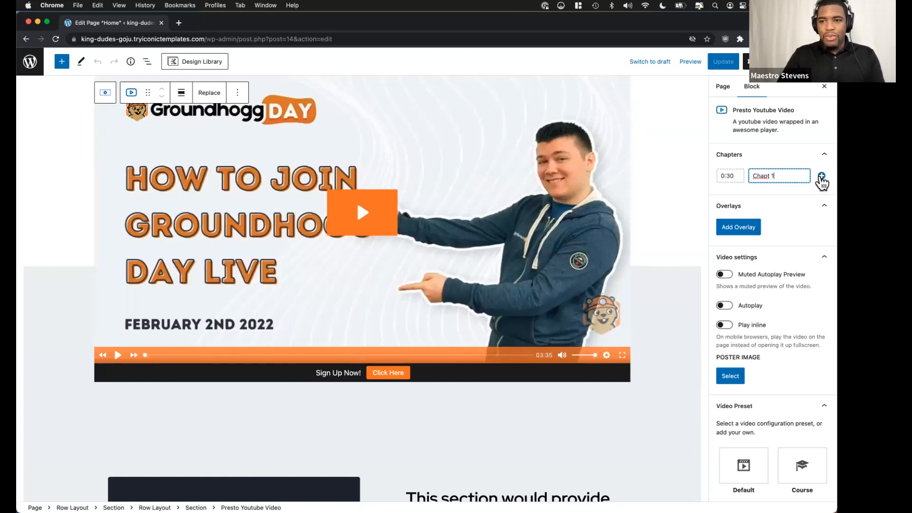
Add the chapter Chapt 1 at 0:30 to the video and review its overlay and playback settings against the Canva slide.
click(821, 175)
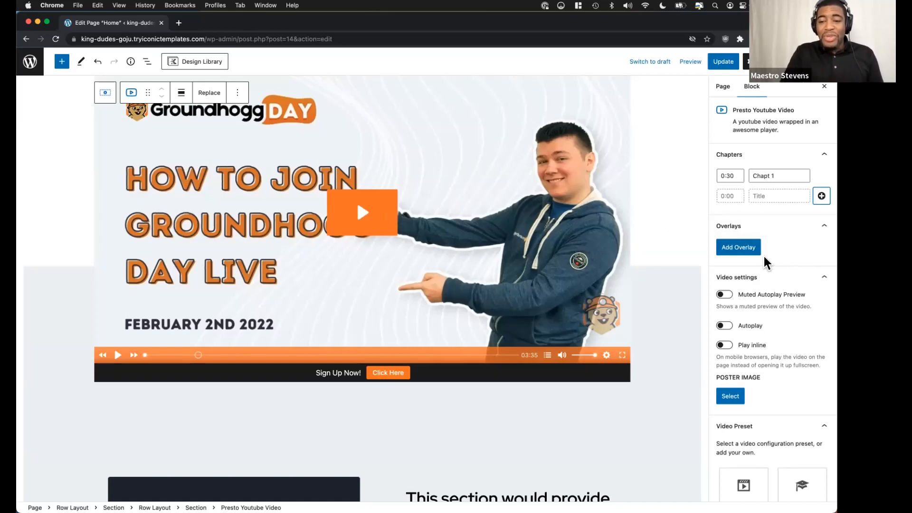
scroll(765, 290, down, 1)
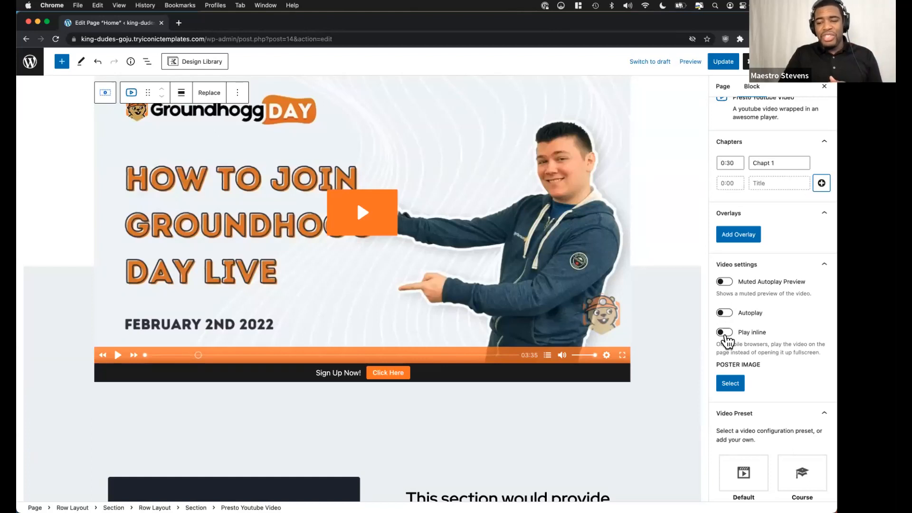
scroll(769, 291, down, 1)
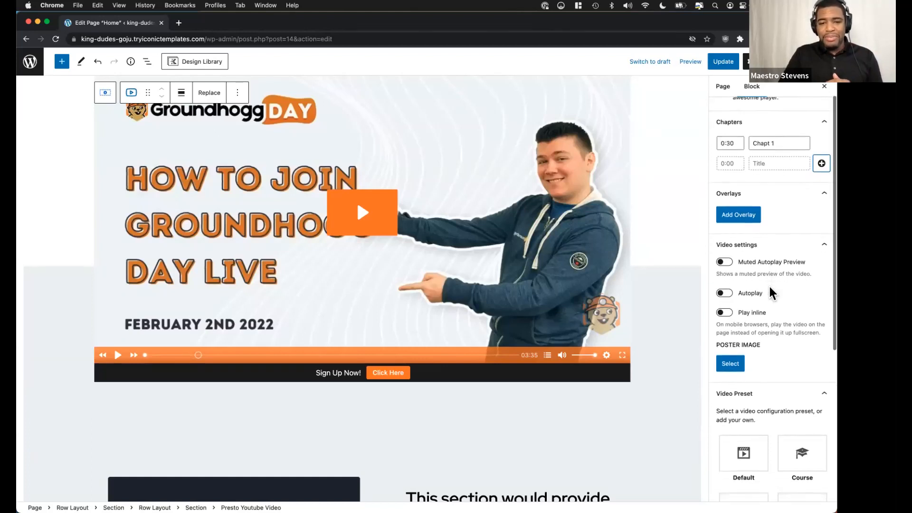
key(super+grave)
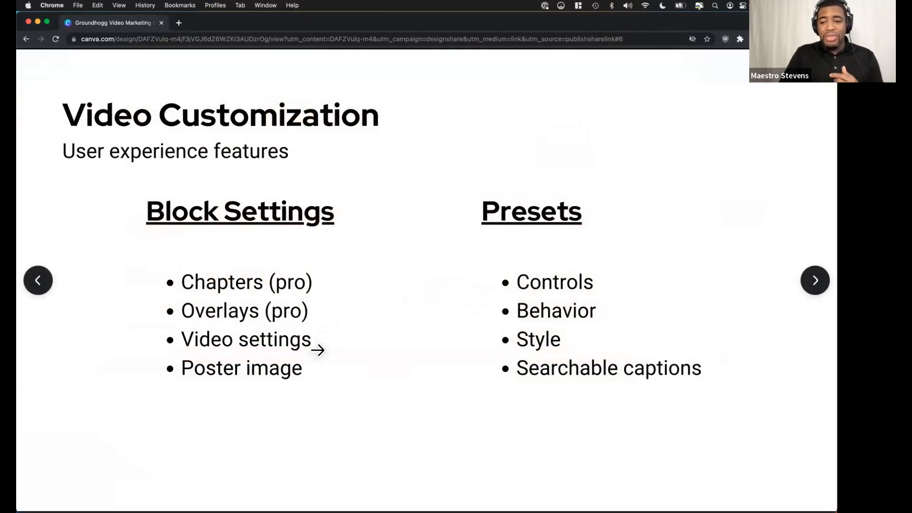
key(super+grave)
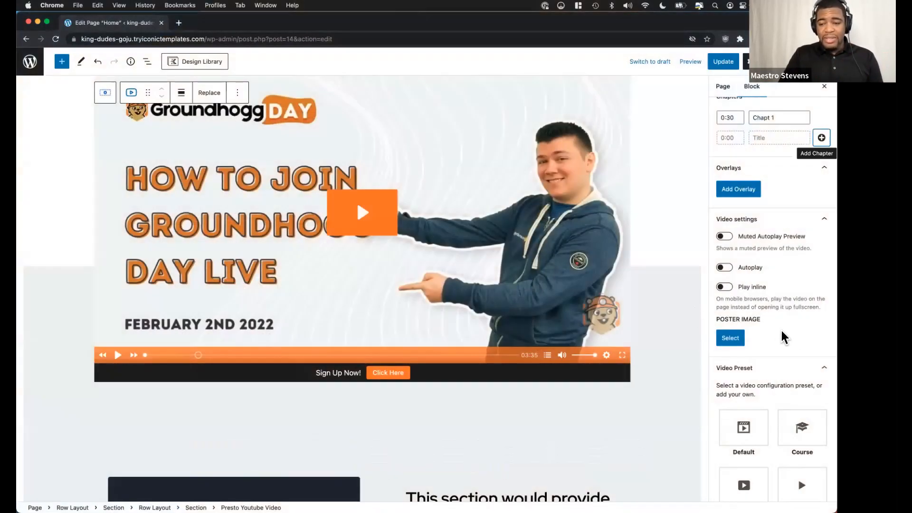
Open the Groundhogg Home video preset for editing.
scroll(779, 334, down, 2)
scroll(779, 334, down, 5)
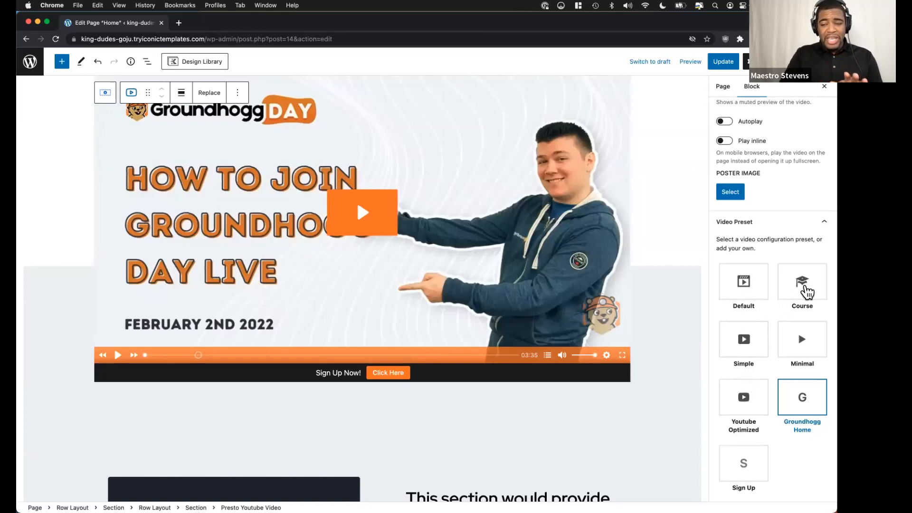
scroll(744, 357, down, 3)
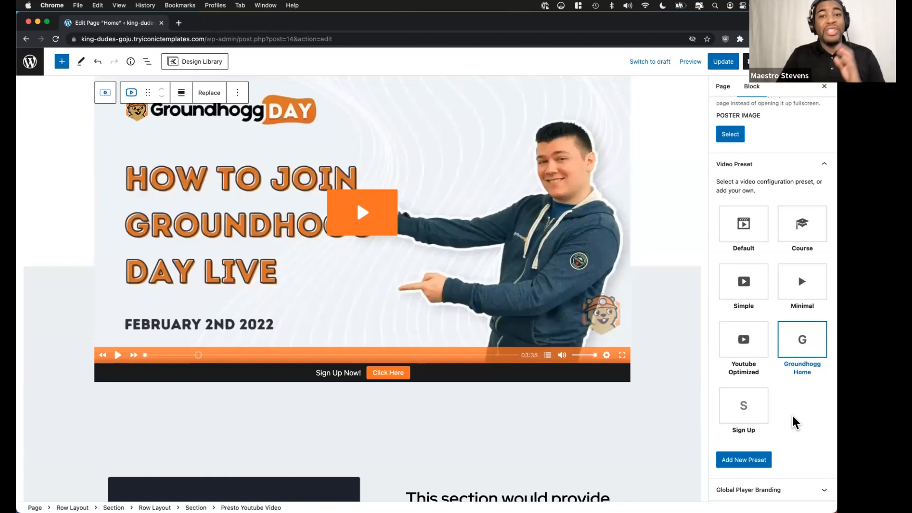
mouse_move(815, 340)
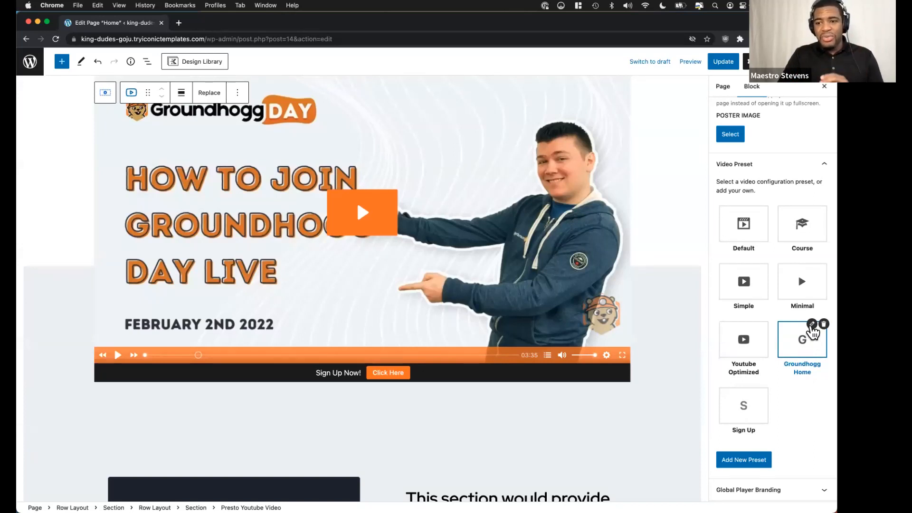
click(812, 325)
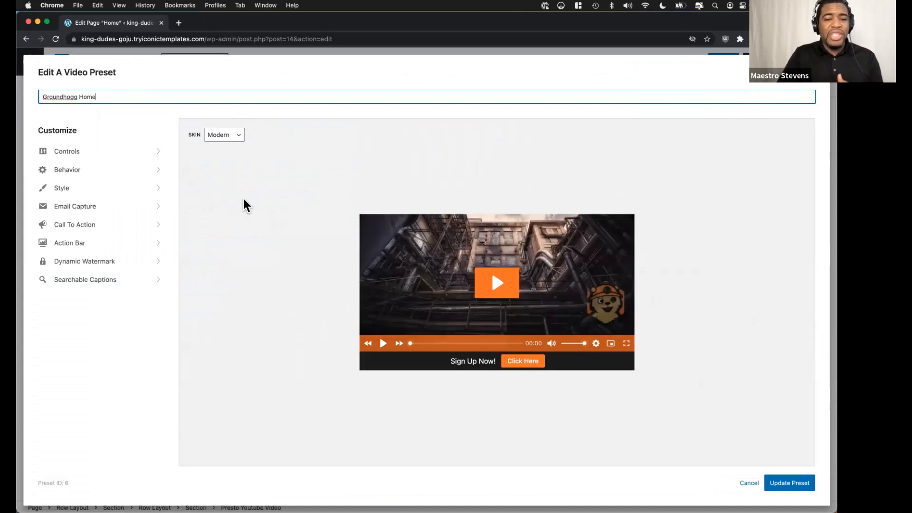
Try the preset's Large Play Button, Rewind, Small Play Button, Fast Forward and Progress Bar controls off and back on.
key(ctrl+Left)
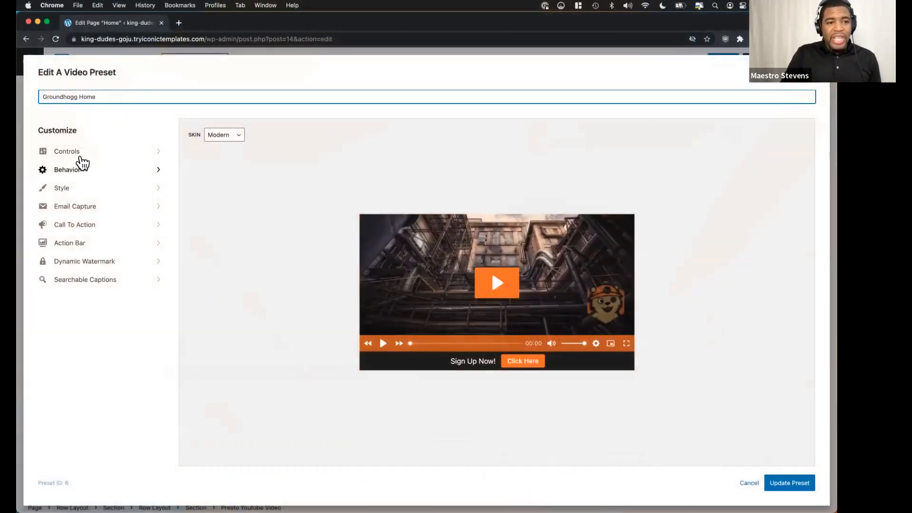
click(82, 156)
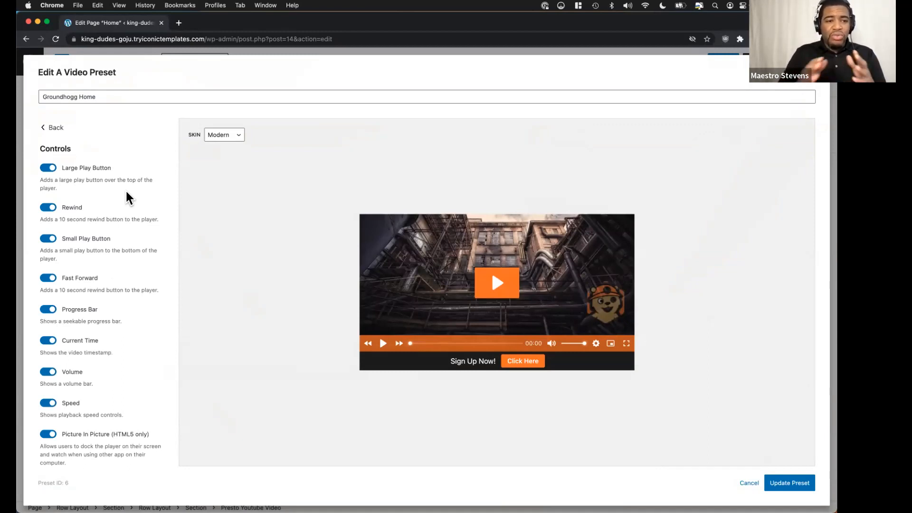
click(52, 171)
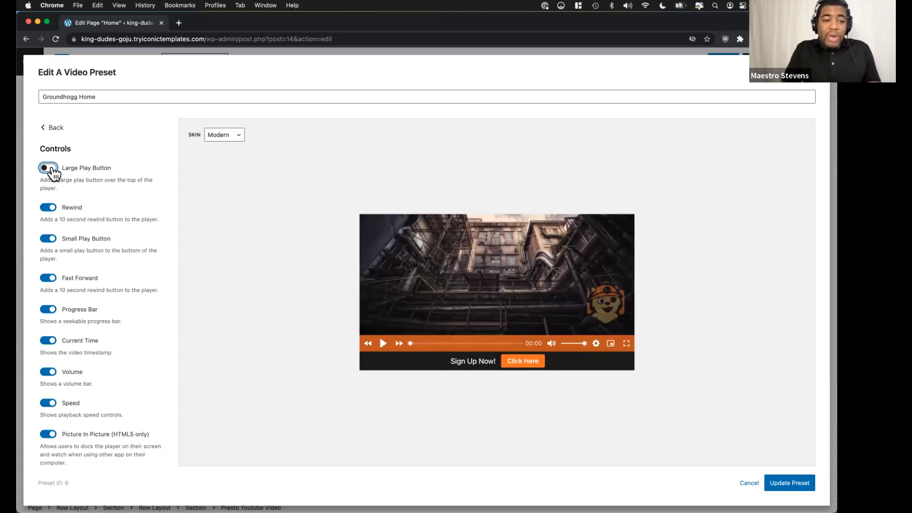
click(51, 170)
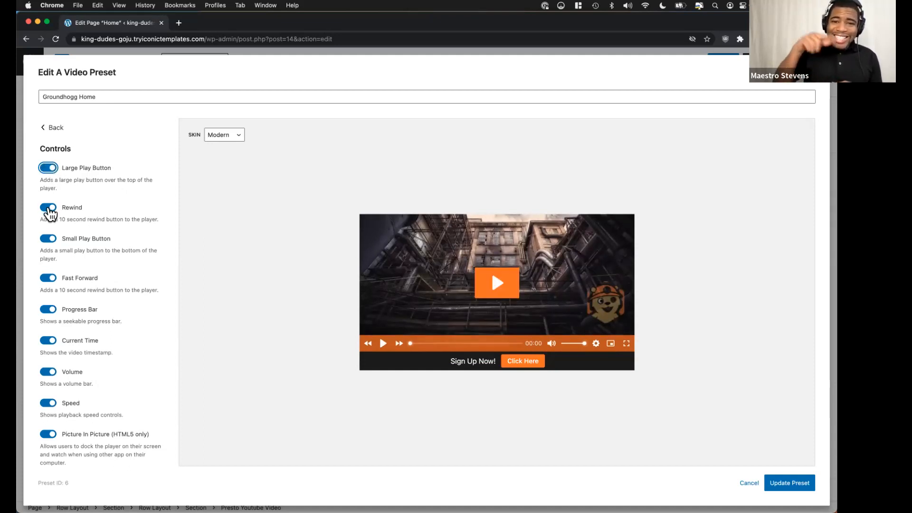
click(49, 209)
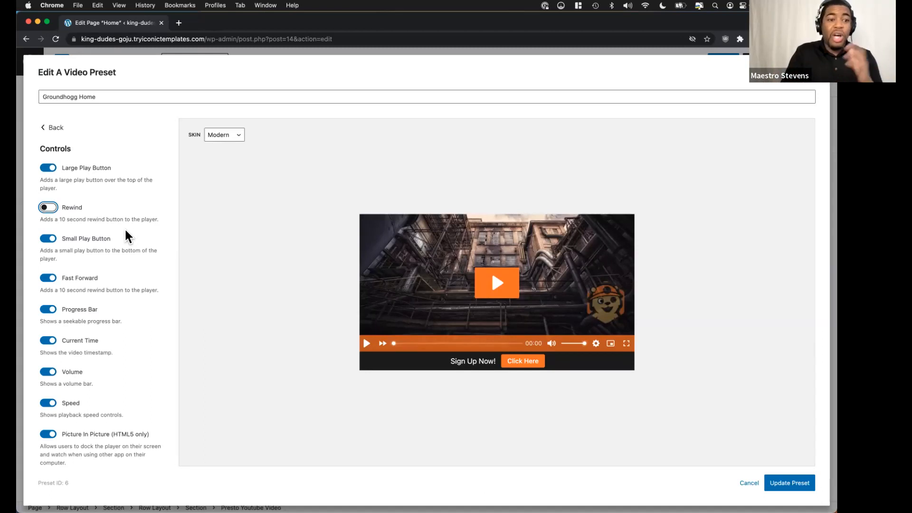
click(48, 207)
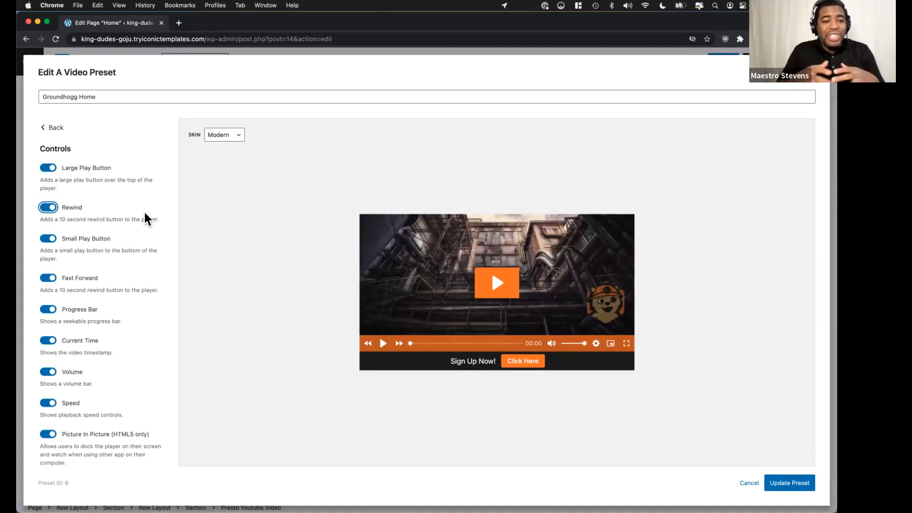
scroll(144, 212, down, 1)
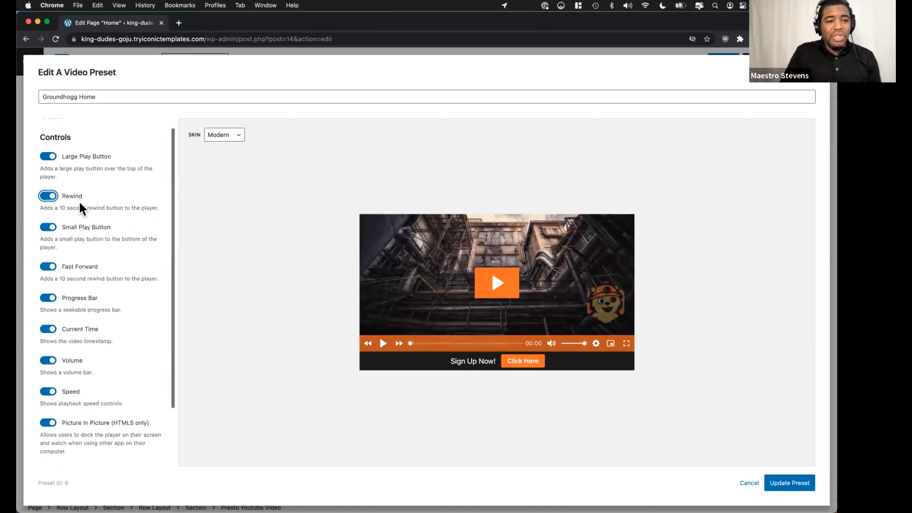
click(52, 228)
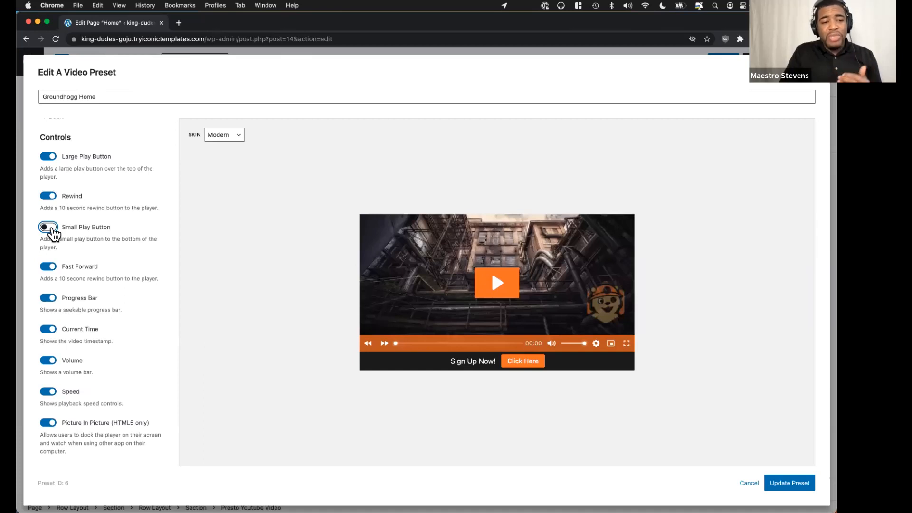
click(51, 229)
click(52, 266)
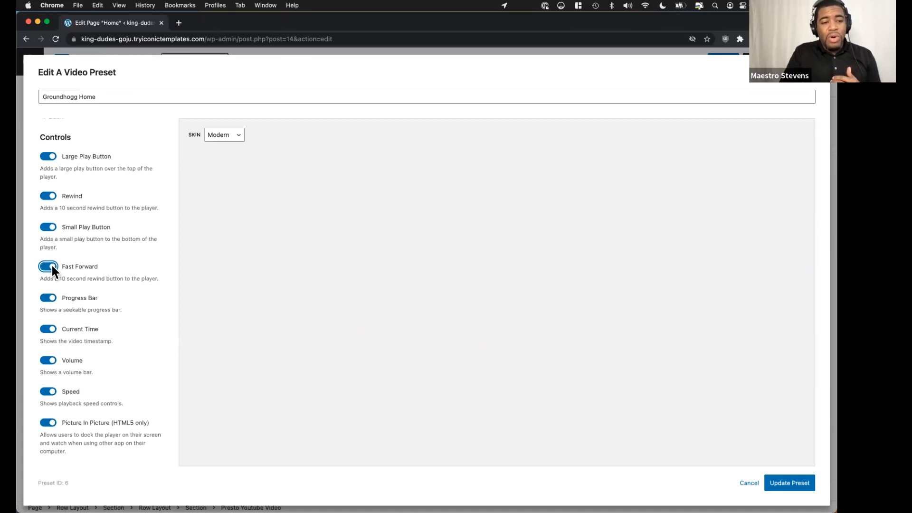
click(51, 298)
click(50, 298)
scroll(56, 350, down, 2)
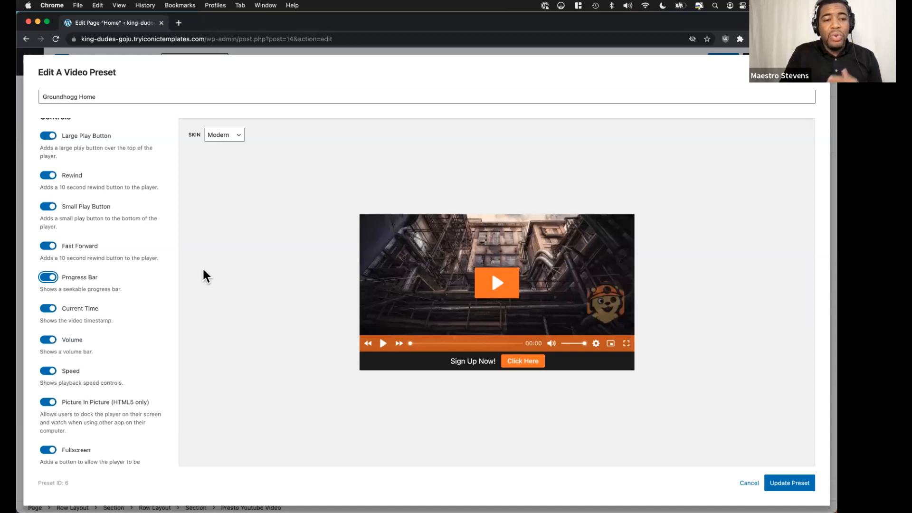
scroll(100, 185, up, 3)
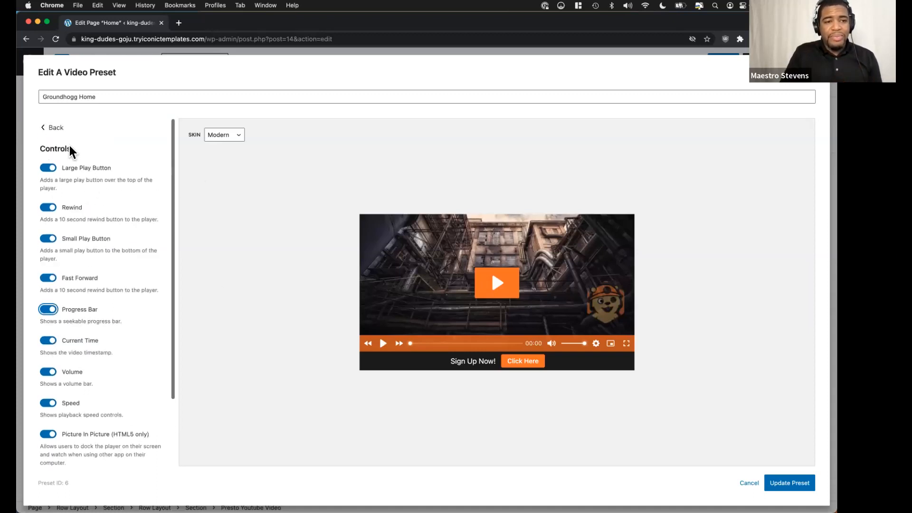
Try the Business skin on the preset, return to Modern, and set the skin to Basic.
click(222, 137)
click(230, 147)
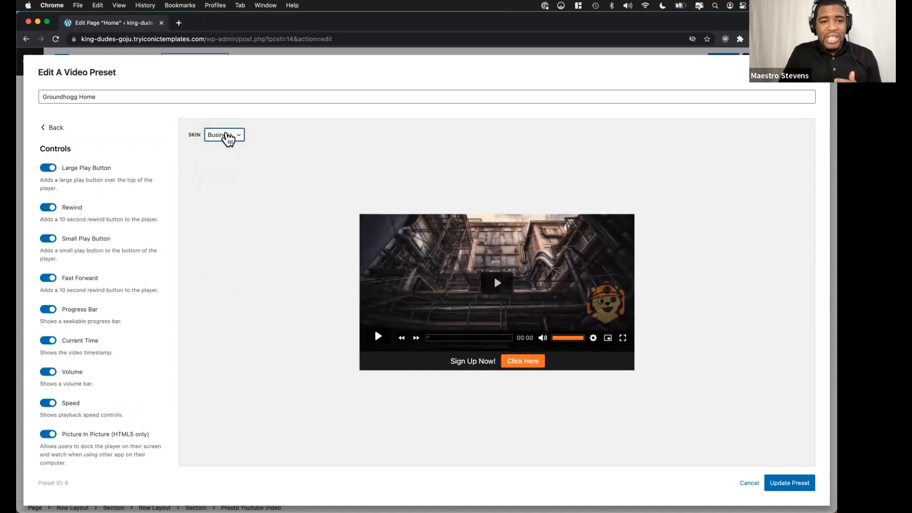
click(232, 136)
click(226, 125)
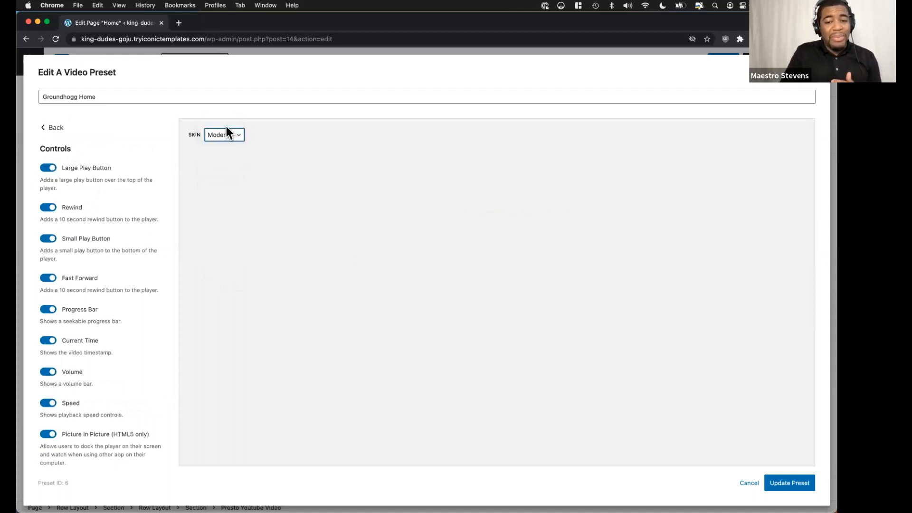
click(227, 135)
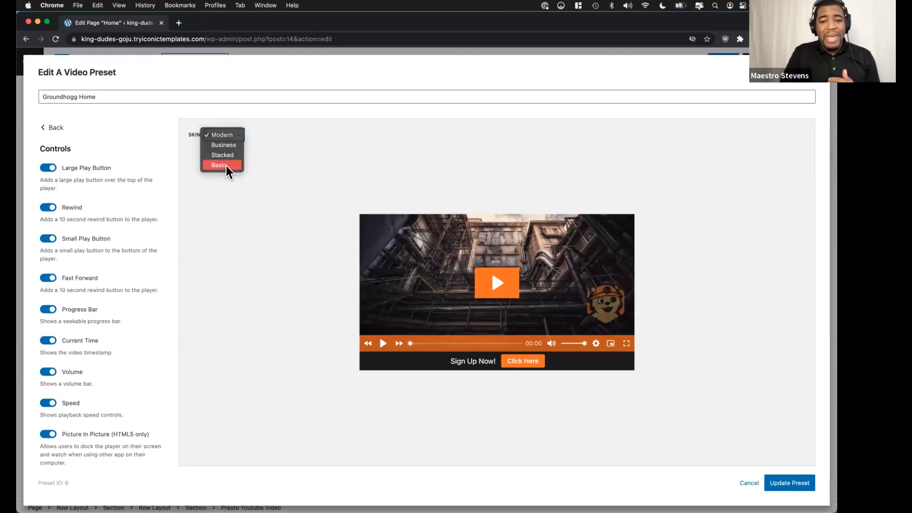
click(226, 165)
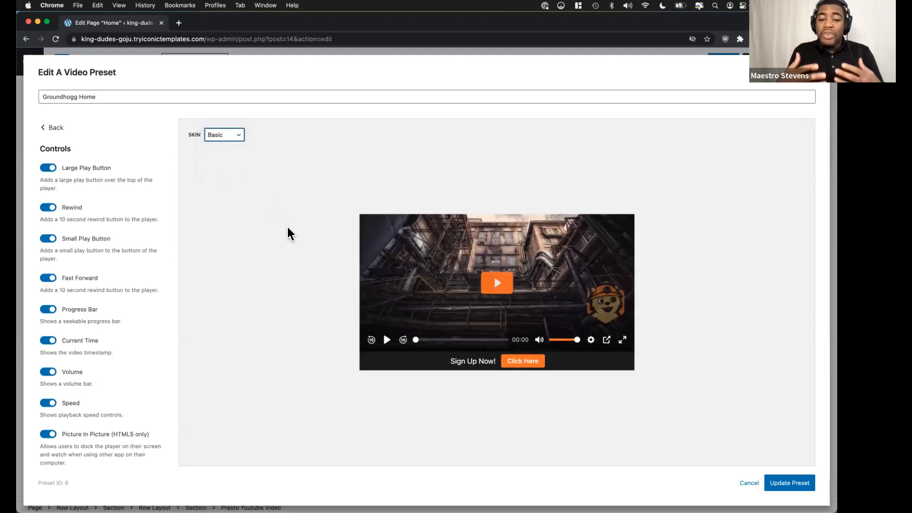
Examine the preset's Behavior options, including saved play position, captions, focus mode, sticky player, video end action and YouTube settings.
click(50, 127)
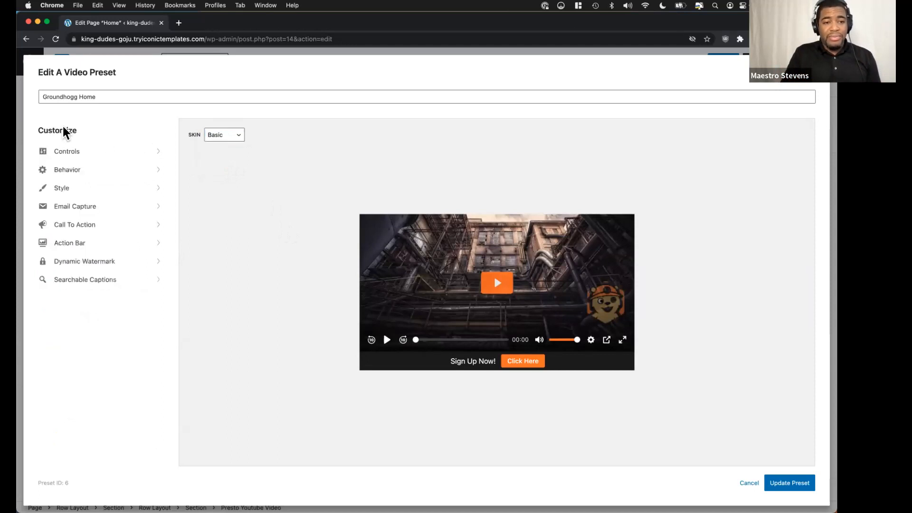
click(130, 171)
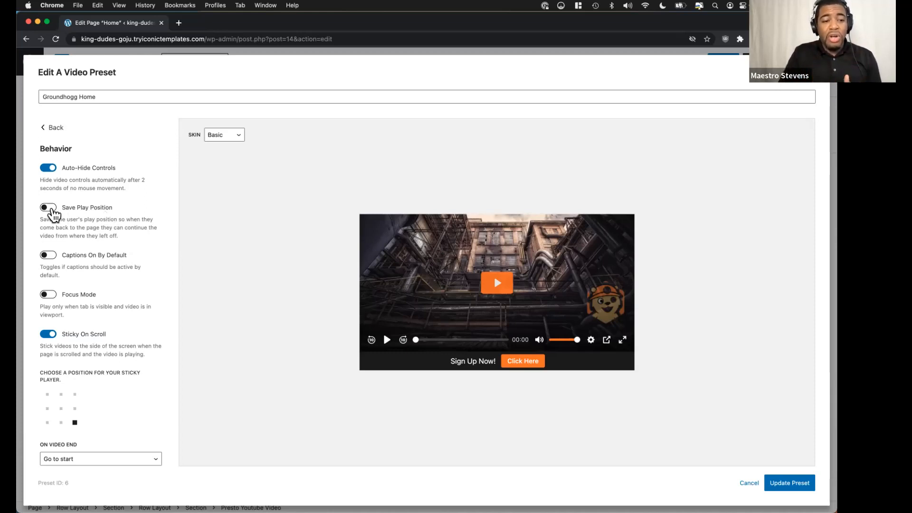
scroll(110, 216, down, 3)
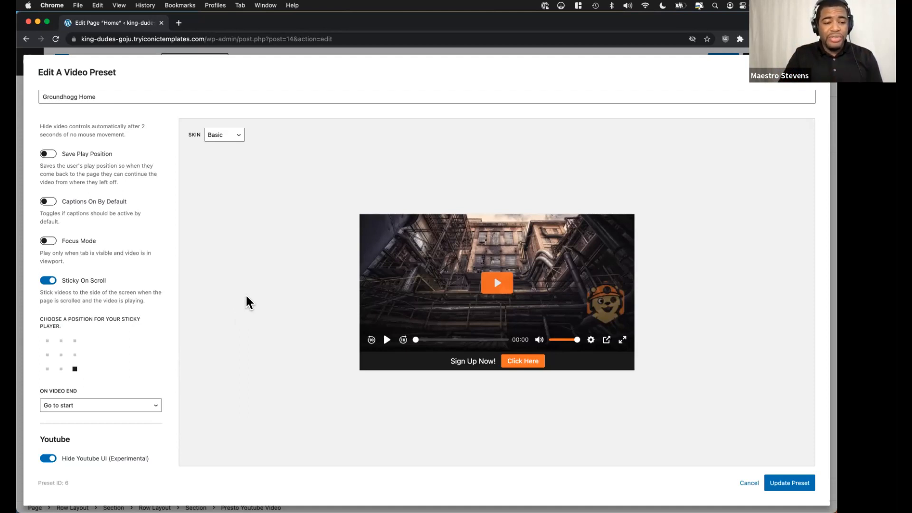
scroll(109, 234, down, 1)
scroll(110, 234, down, 3)
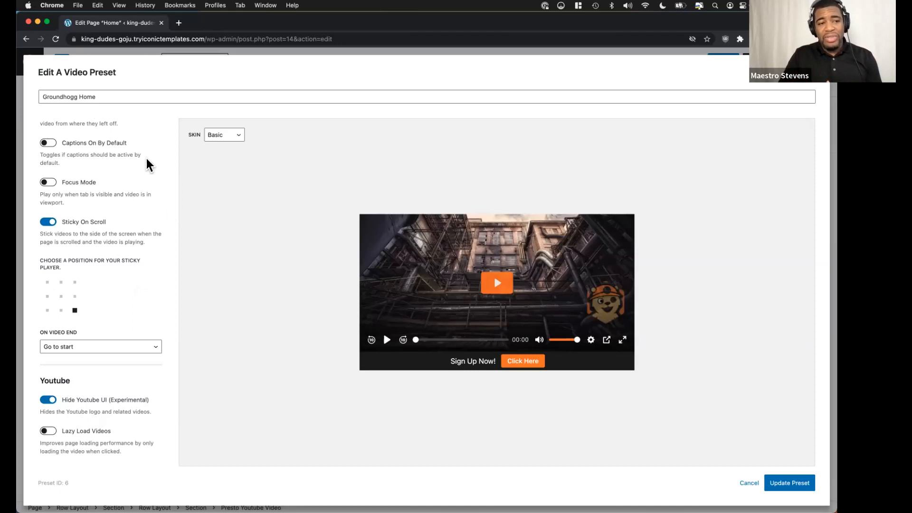
scroll(81, 166, up, 5)
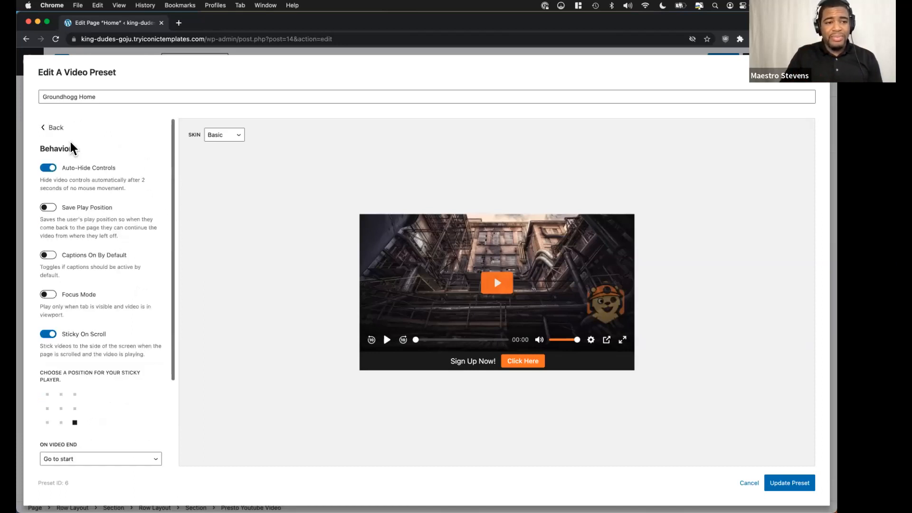
Turn on Hide Logo in the preset's Style options.
click(52, 126)
click(118, 191)
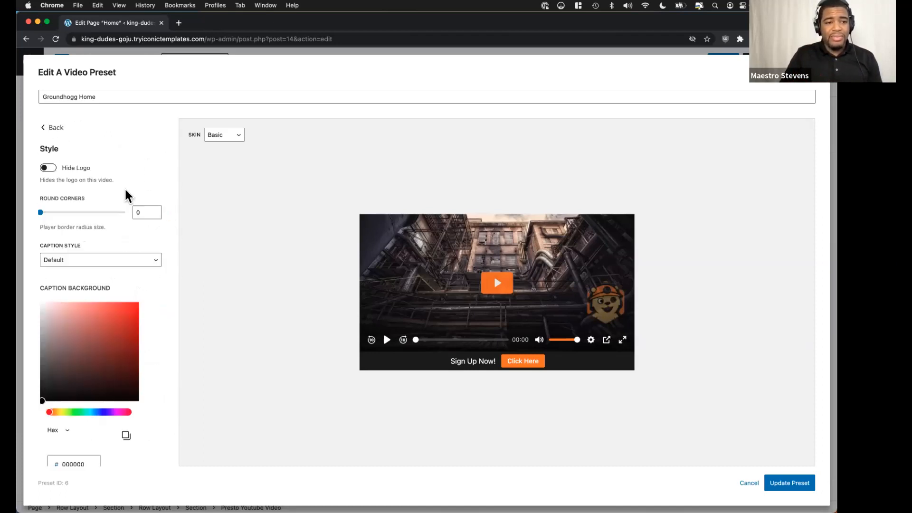
scroll(124, 176, down, 1)
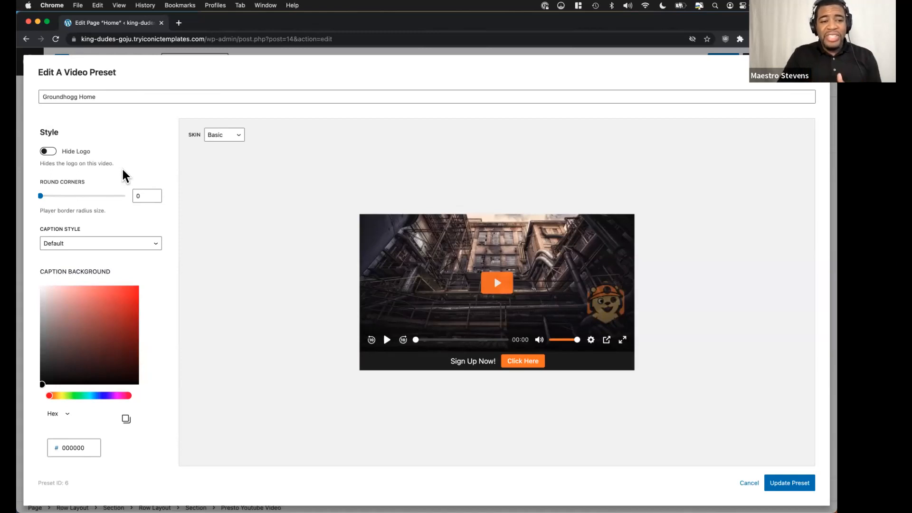
click(50, 153)
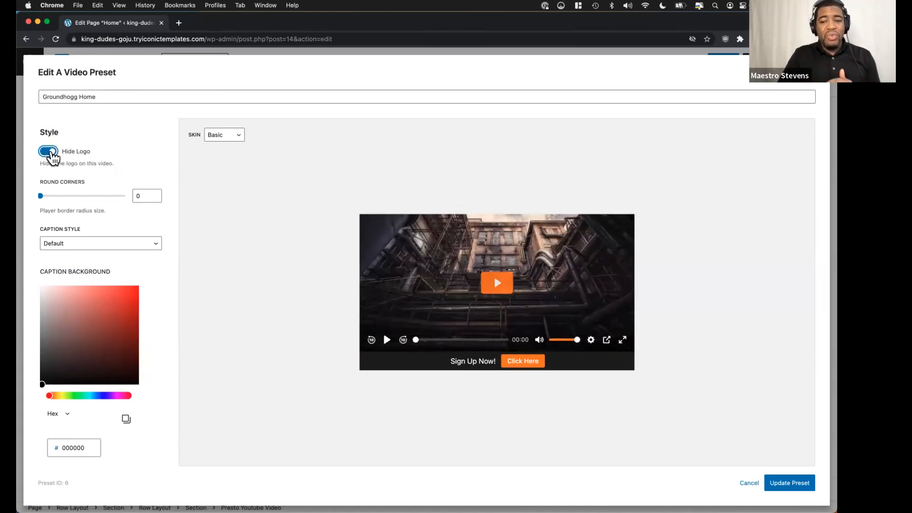
click(53, 155)
click(51, 154)
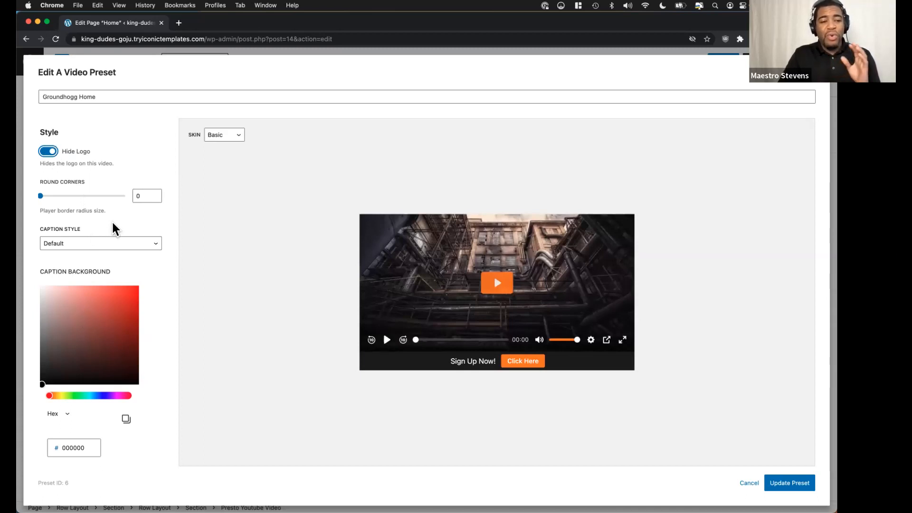
scroll(76, 154, up, 1)
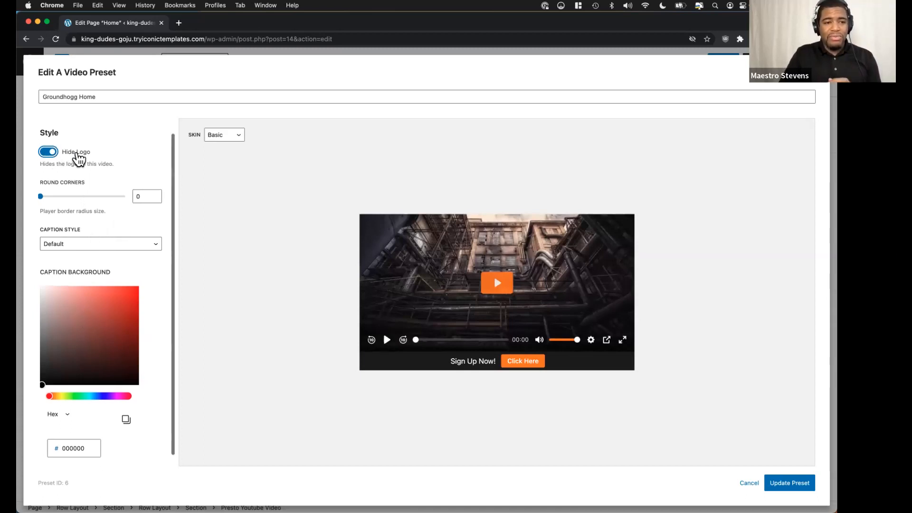
scroll(76, 158, up, 2)
Enable Searchable Captions for the Groundhogg Home preset and return to the list of customization categories.
click(55, 126)
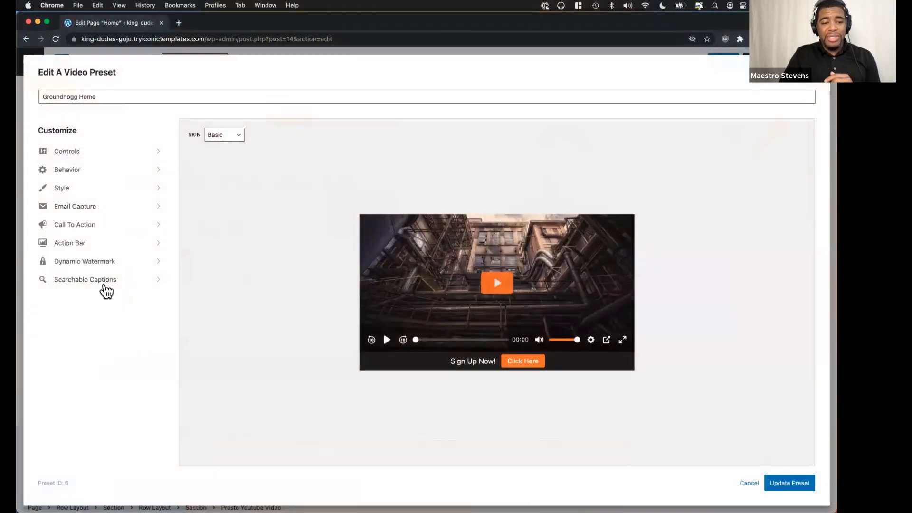
click(106, 290)
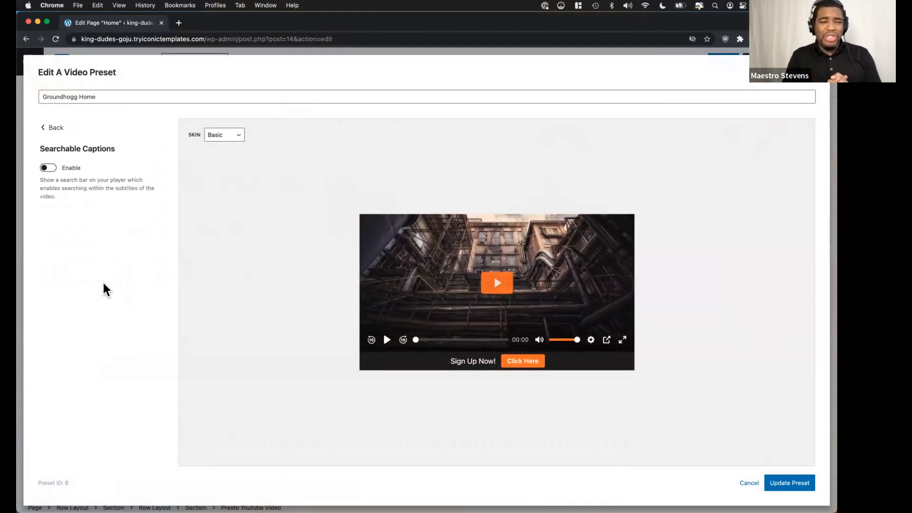
click(50, 171)
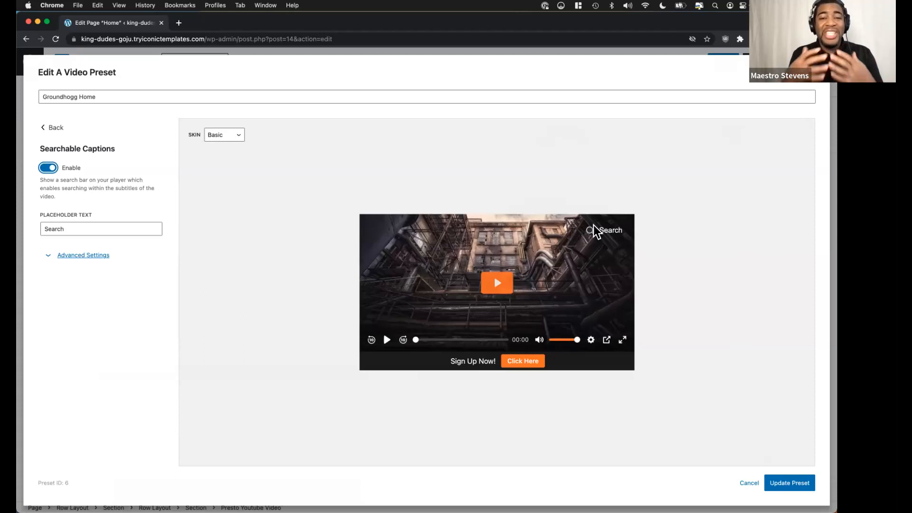
click(55, 128)
Switch to the Canva presentation and advance to the Video Marketing slide.
key(ctrl+Left)
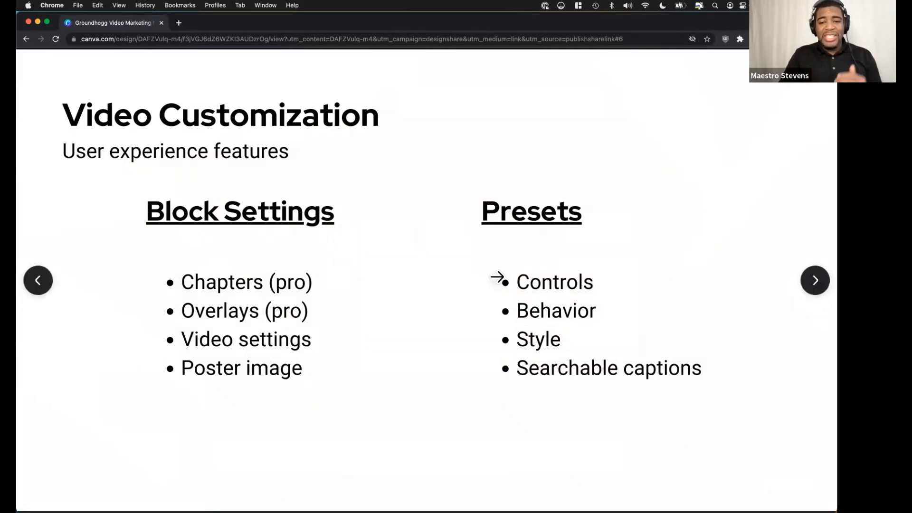
click(815, 281)
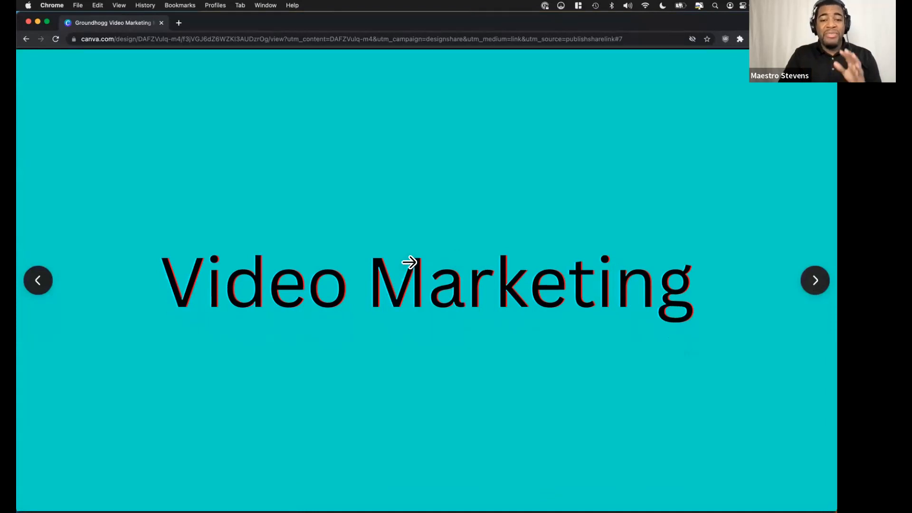
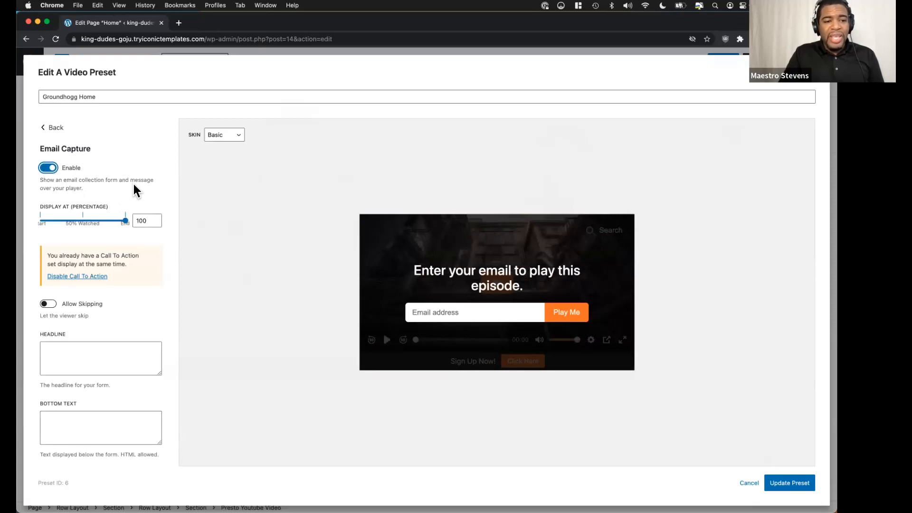
Set the Email Capture form to display at 49 percent of the video and turn on Allow Skipping.
scroll(133, 185, up, 1)
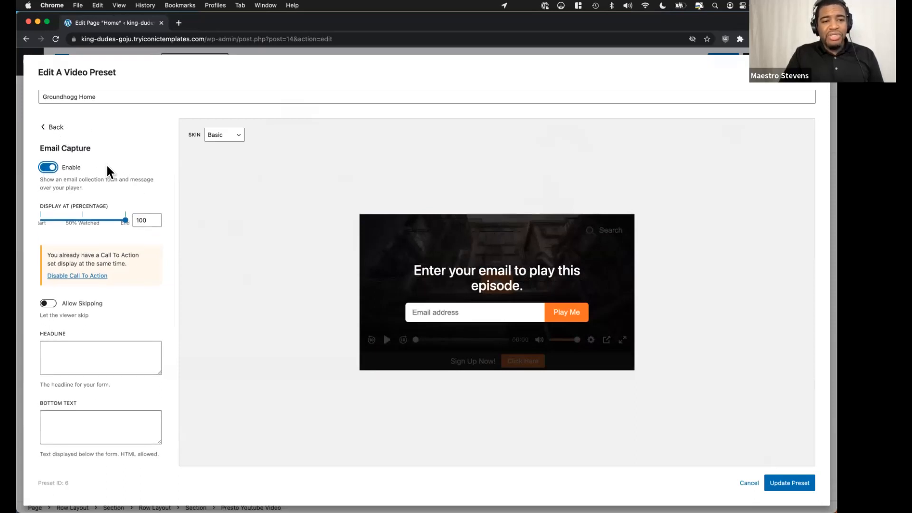
scroll(106, 166, down, 1)
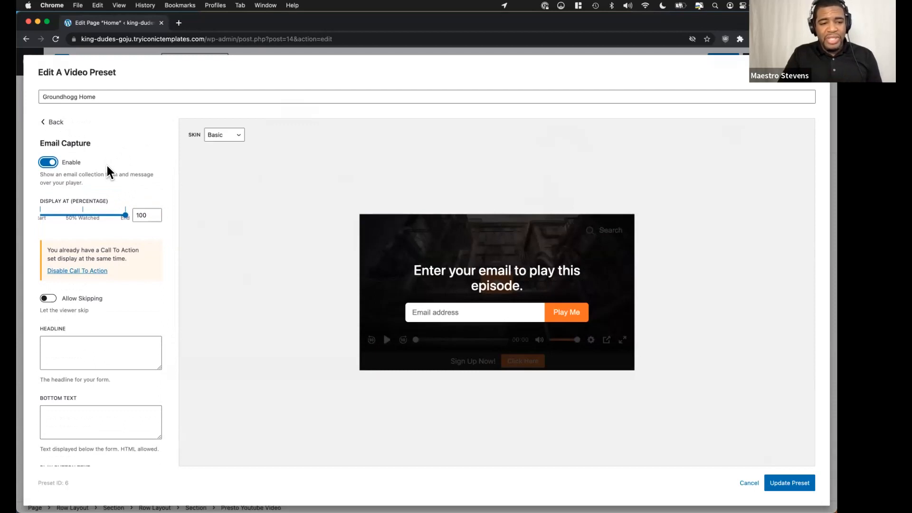
scroll(107, 166, down, 1)
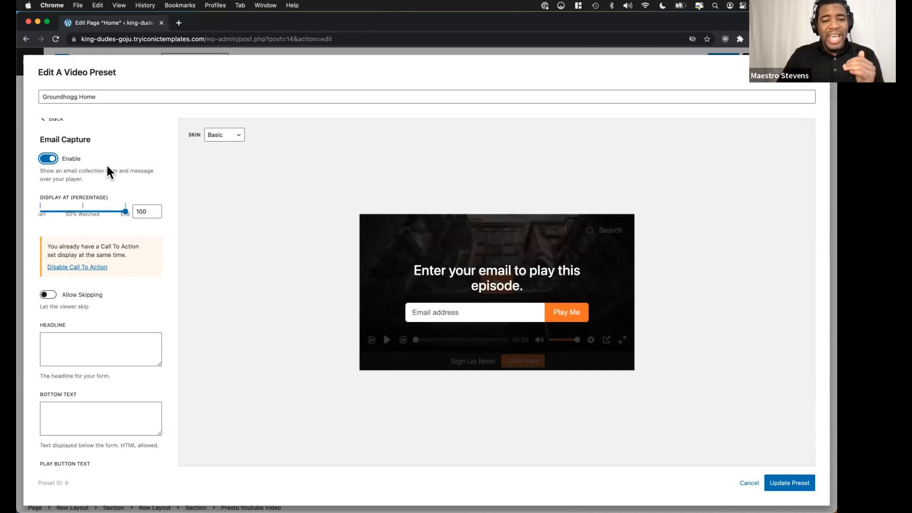
scroll(107, 167, down, 1)
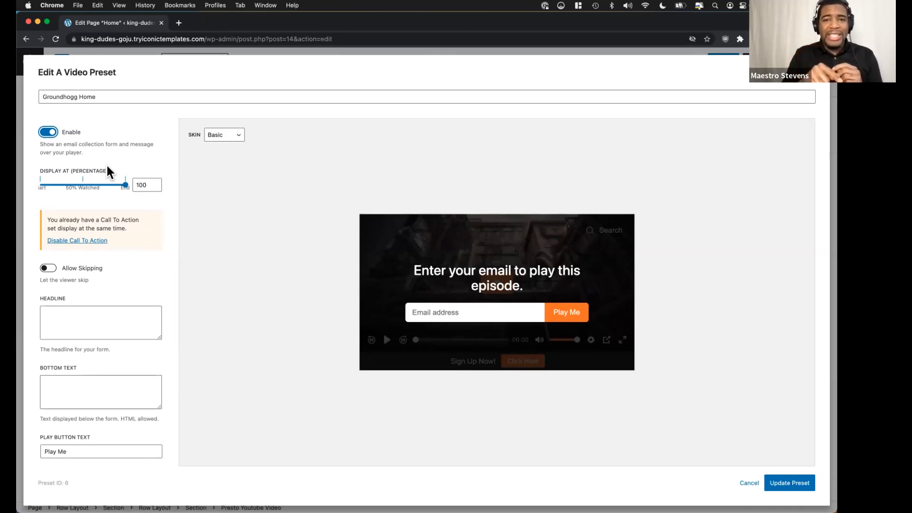
scroll(107, 166, down, 1)
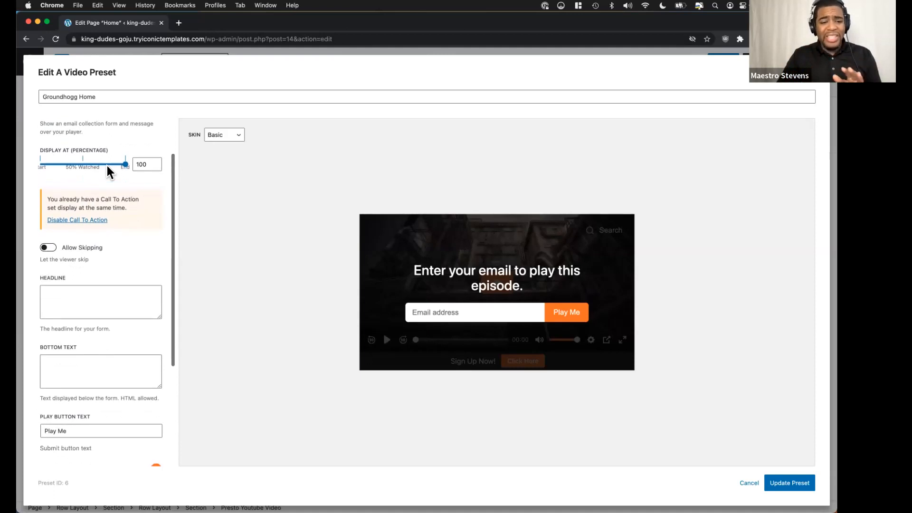
scroll(107, 166, up, 1)
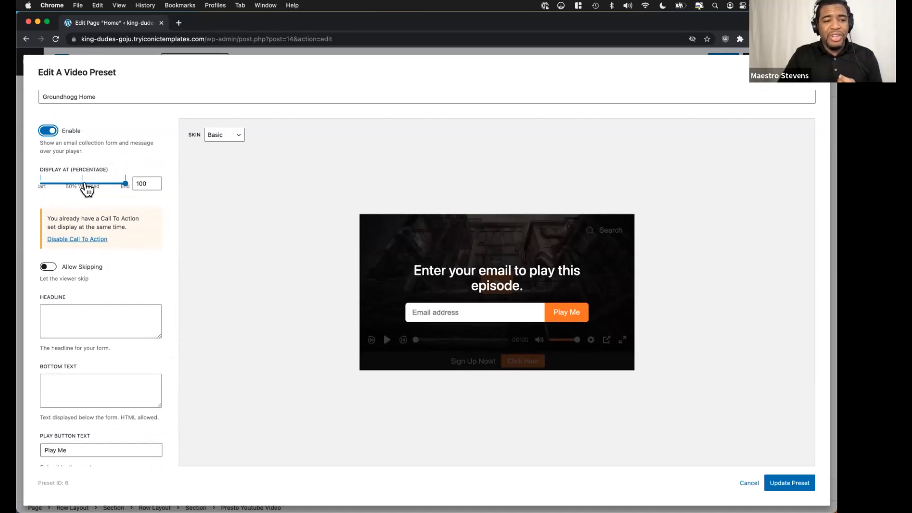
click(85, 183)
drag(121, 185, 81, 186)
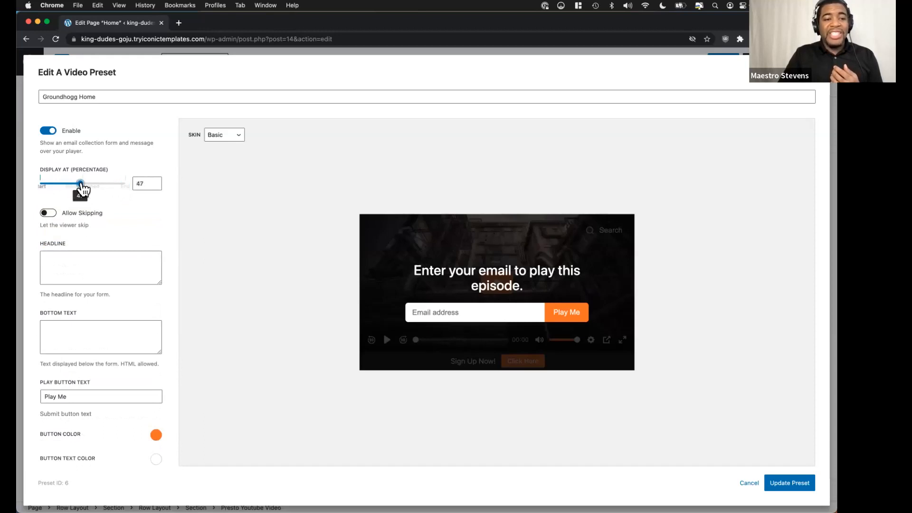
click(46, 215)
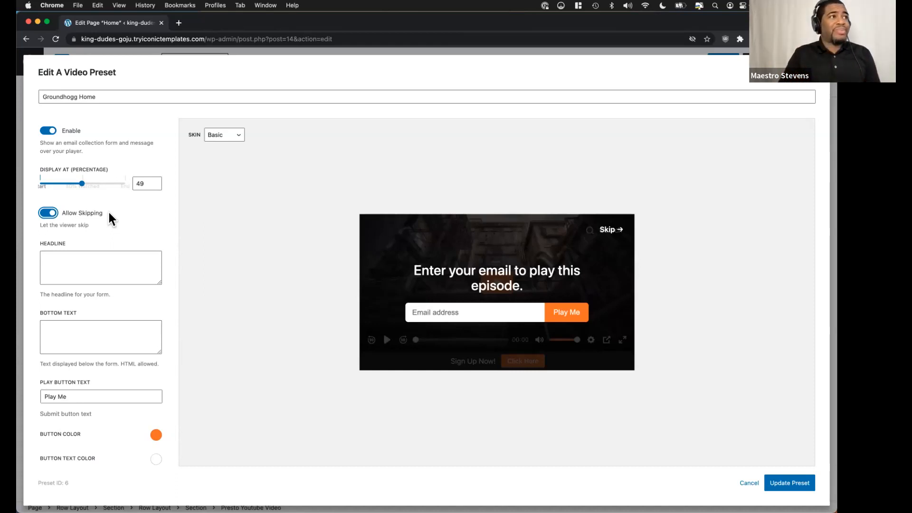
Examine the Email Capture headline, bottom text, button, email provider and corner style options, and return to the customization categories.
scroll(116, 195, down, 5)
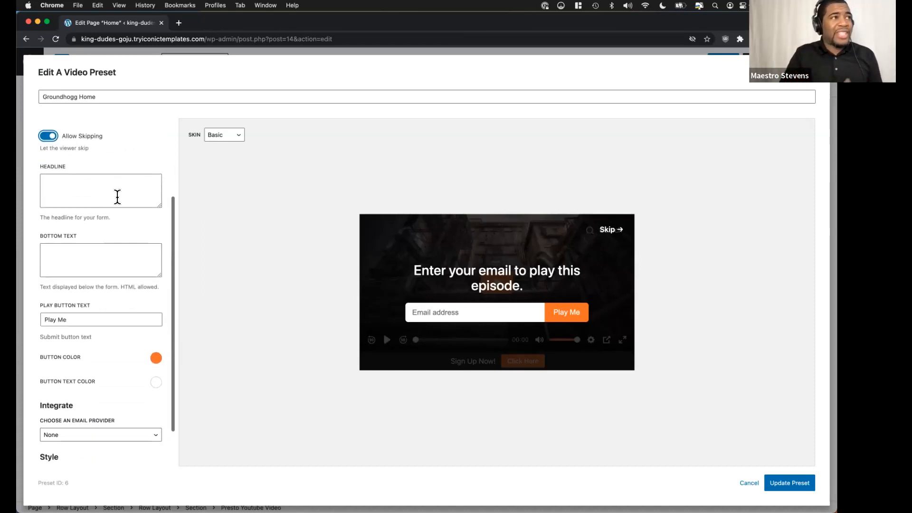
scroll(117, 196, down, 2)
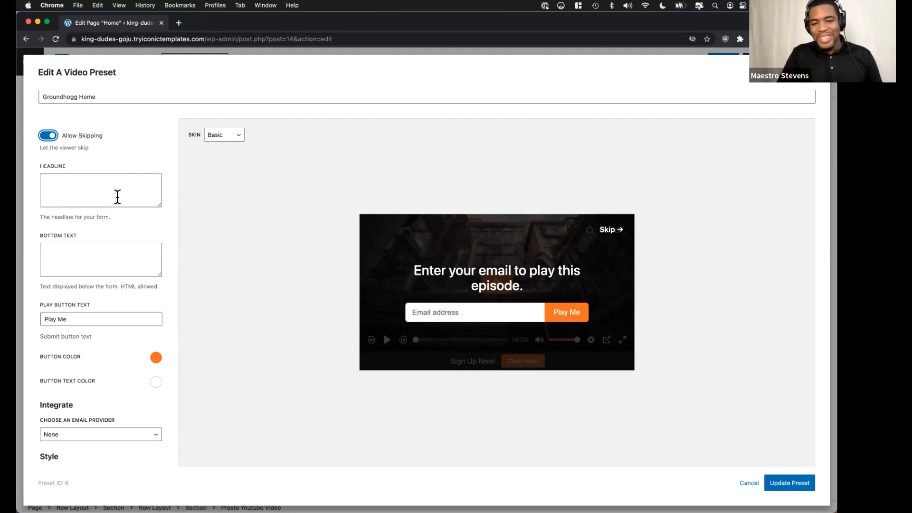
scroll(106, 260, down, 2)
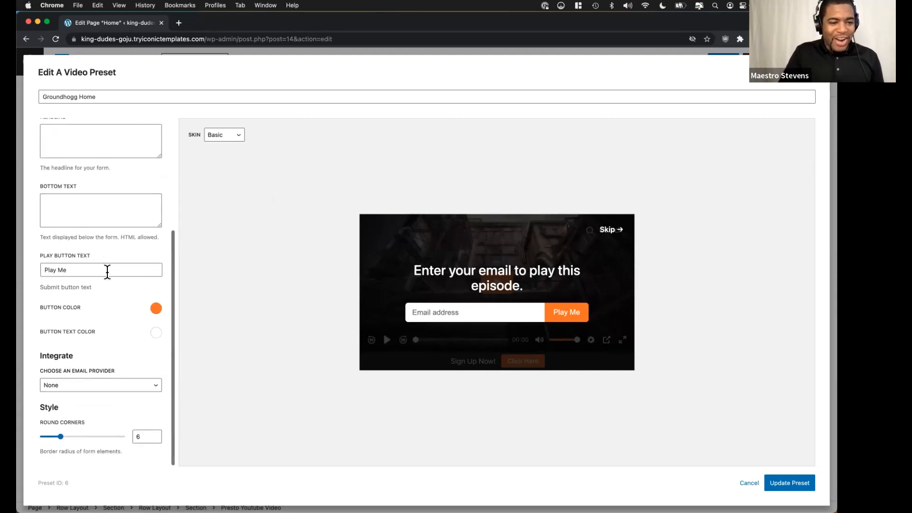
click(75, 384)
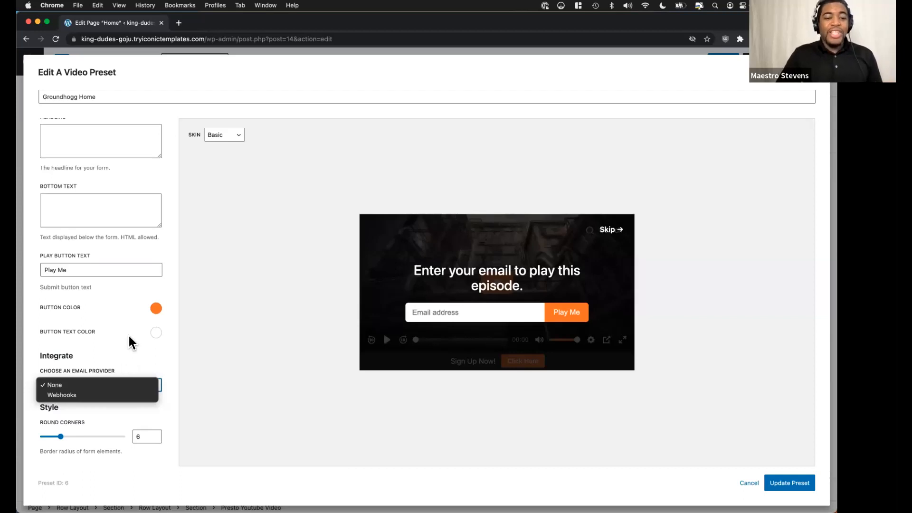
click(134, 348)
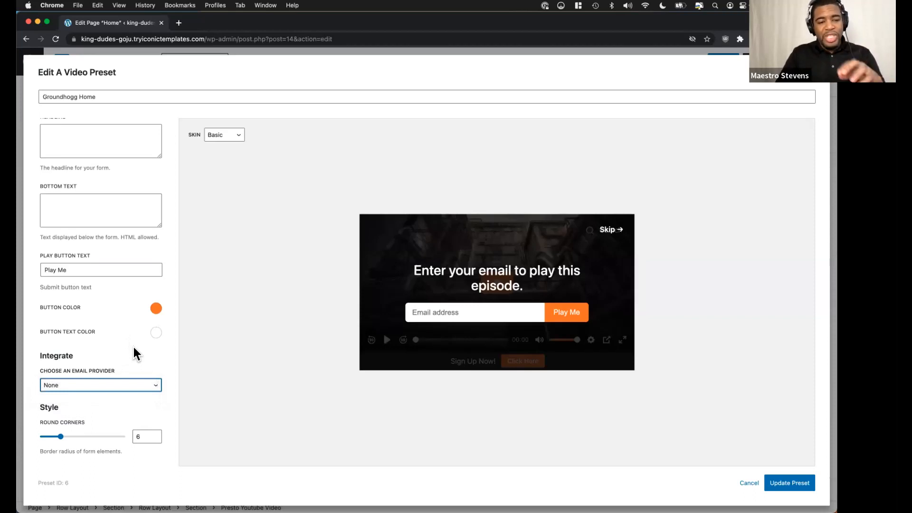
scroll(133, 347, up, 10)
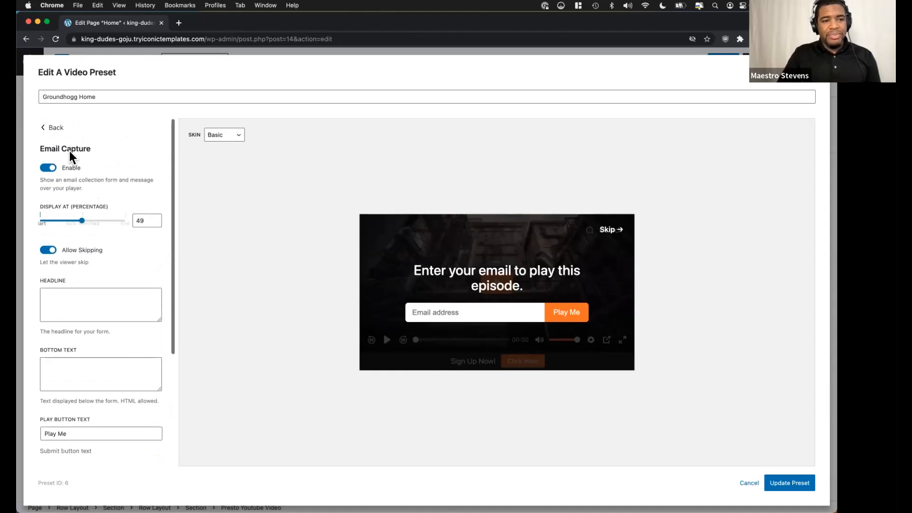
click(50, 128)
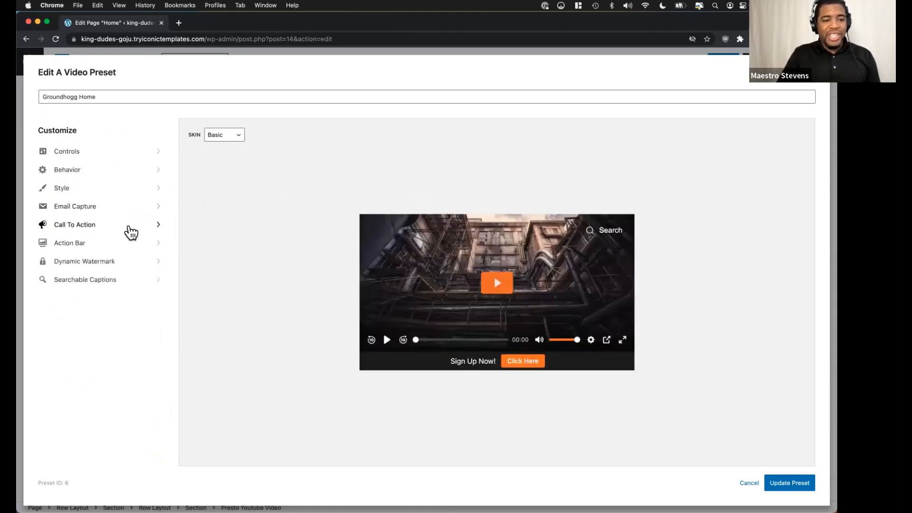
Examine the preset's Call To Action options, including display time, rewatch button, link, headline, button text and style, and return to the categories.
click(127, 225)
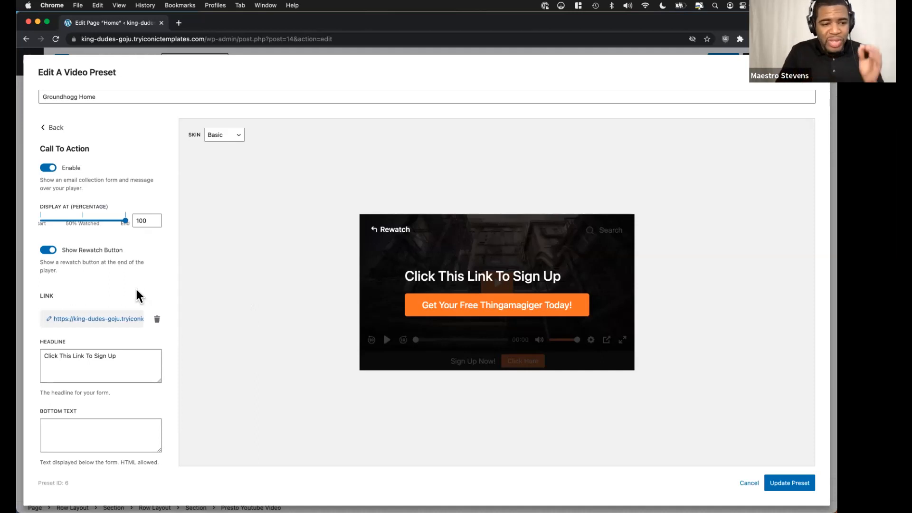
scroll(132, 309, down, 2)
scroll(131, 309, down, 2)
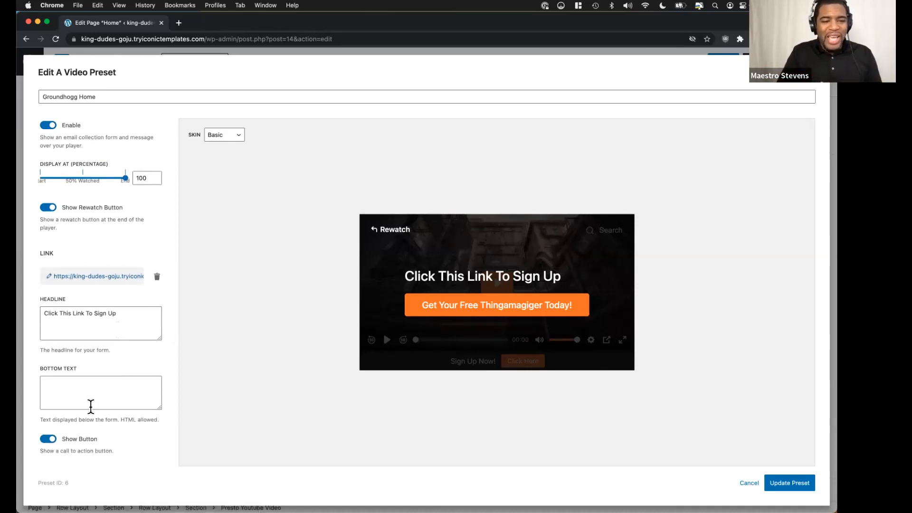
scroll(54, 440, down, 8)
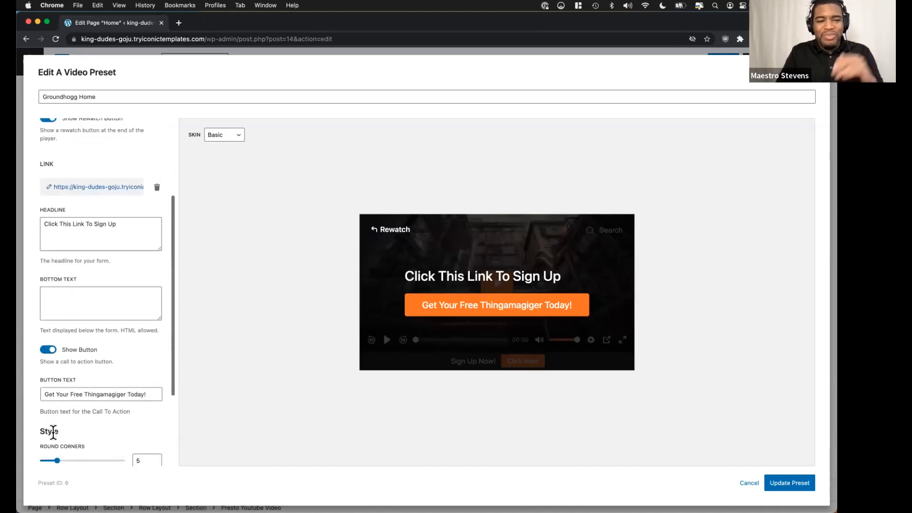
scroll(106, 343, down, 3)
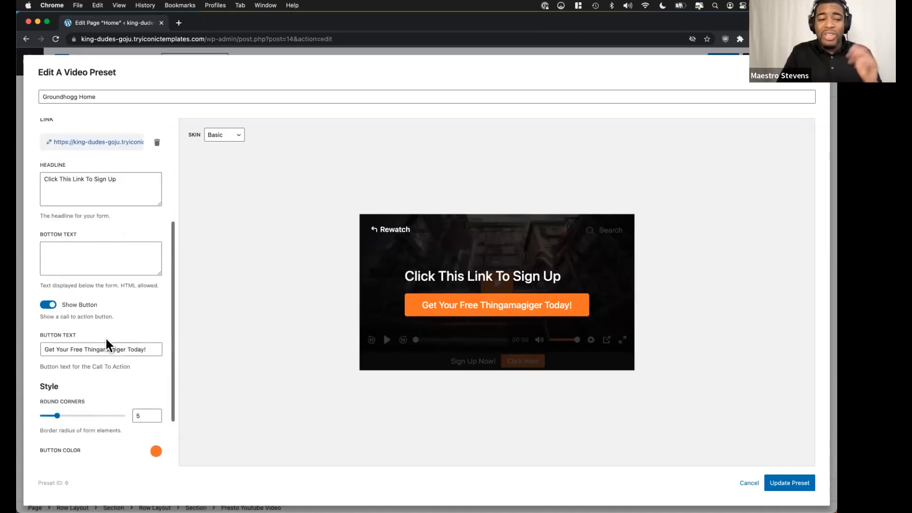
scroll(107, 338, down, 6)
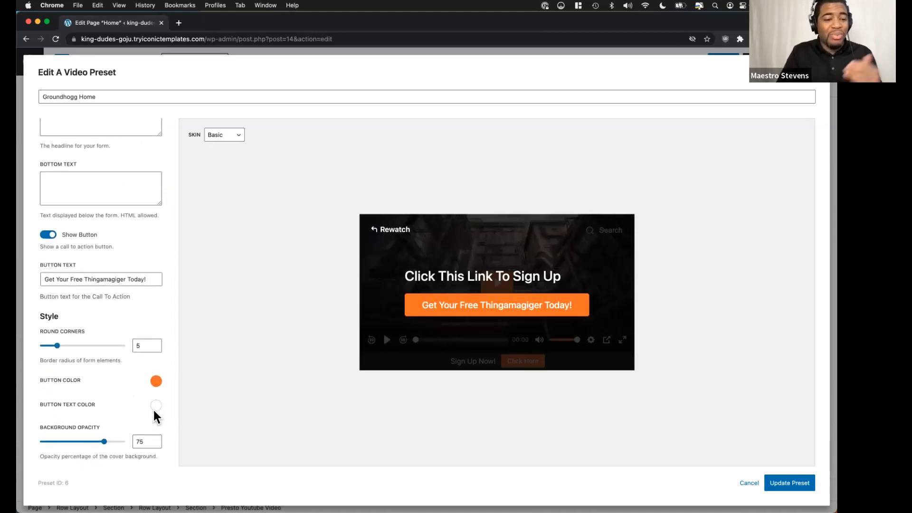
scroll(131, 412, down, 1)
scroll(131, 412, up, 20)
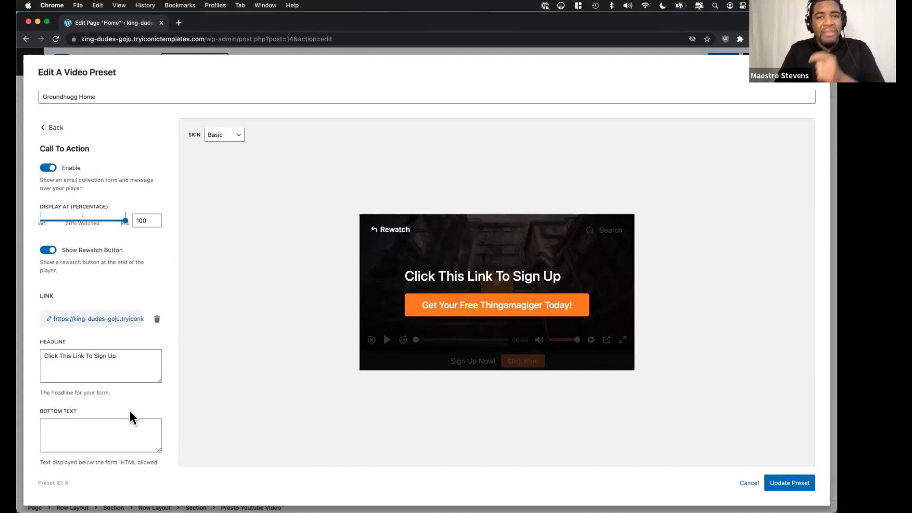
click(56, 128)
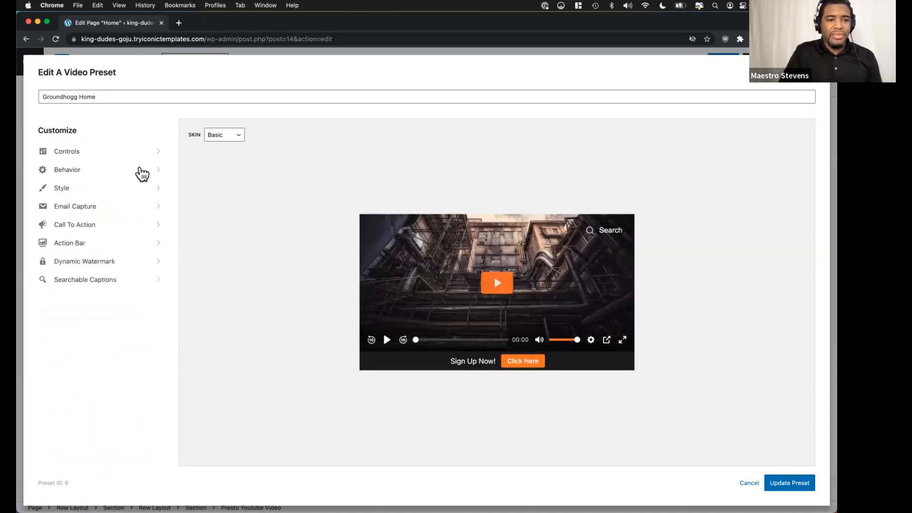
Examine the preset's Action Bar options, including display percentage, text, background, button type, link and colors, and return to the categories.
click(131, 245)
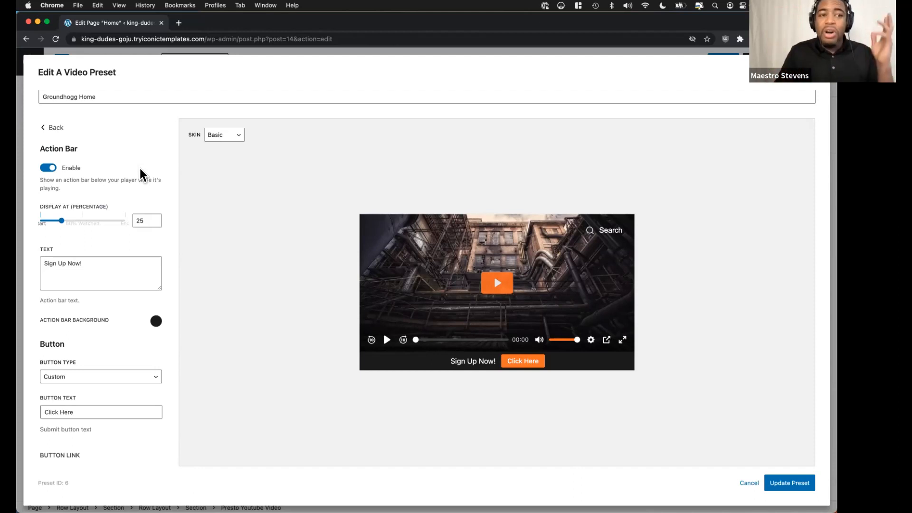
scroll(140, 170, down, 1)
scroll(140, 169, up, 1)
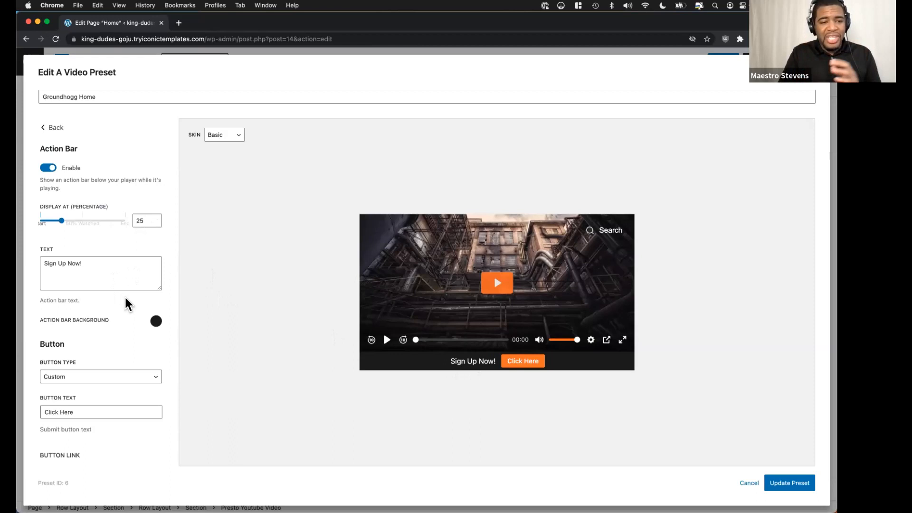
scroll(126, 299, down, 4)
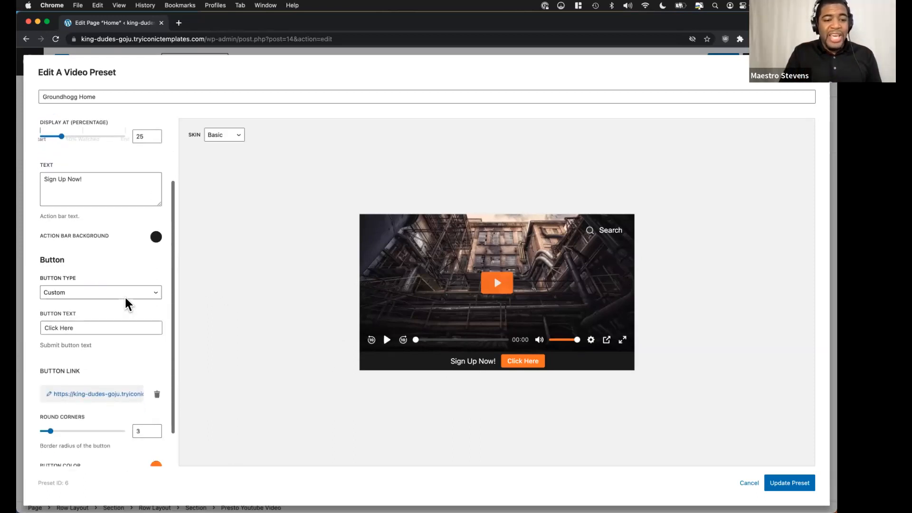
scroll(126, 298, down, 2)
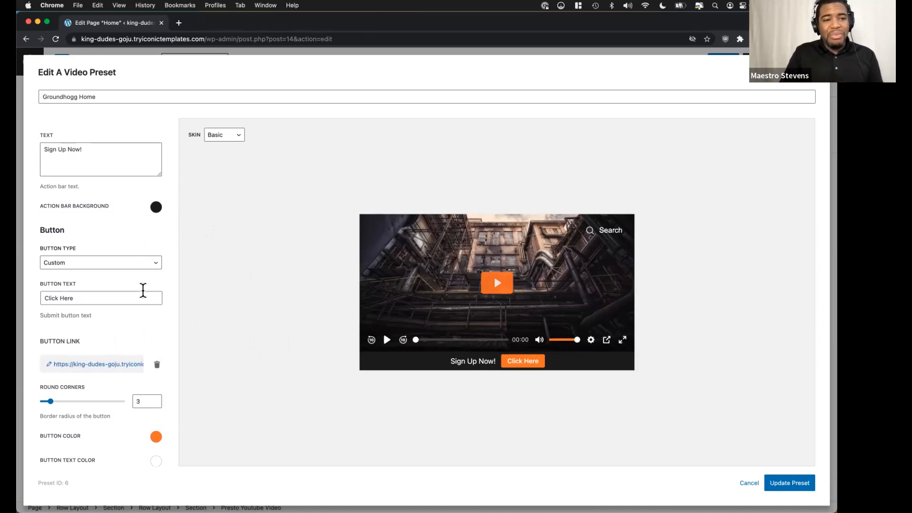
scroll(142, 293, up, 3)
scroll(118, 197, up, 1)
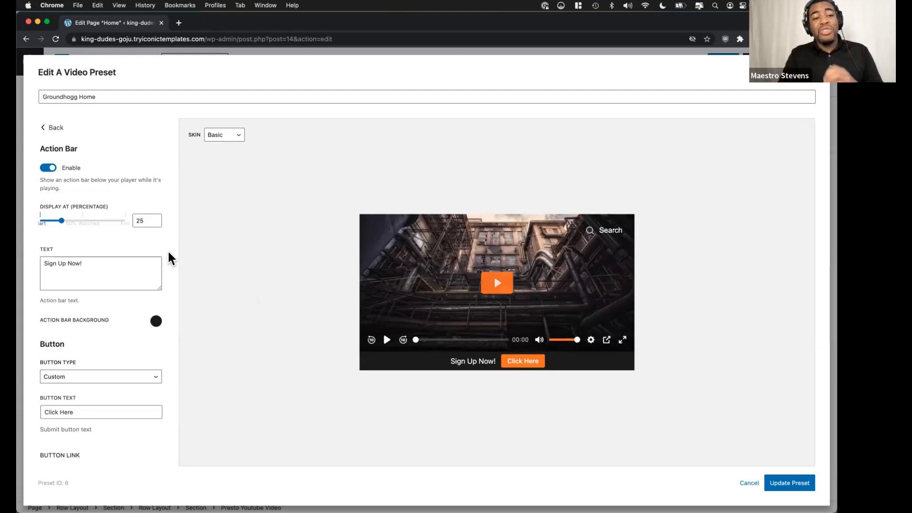
click(54, 127)
Compare the Call To Action overlay with the Action Bar in the player preview and return to the categories.
click(109, 228)
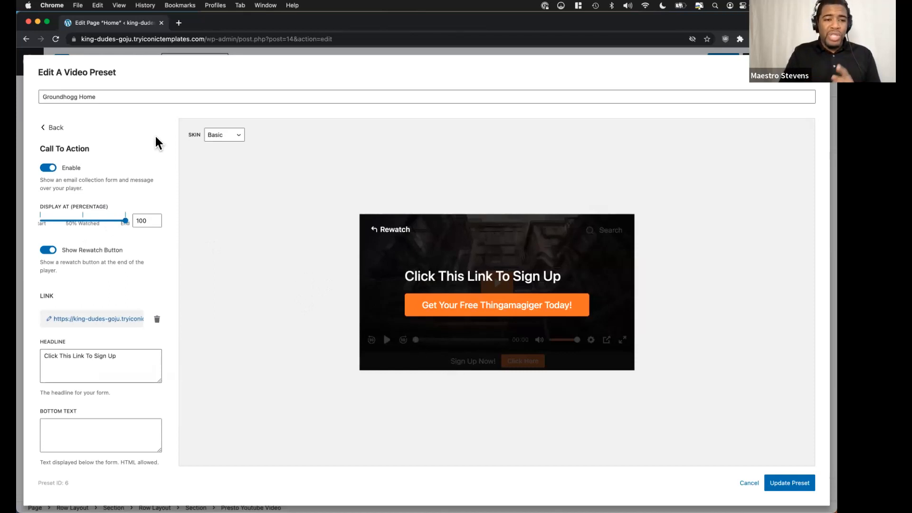
click(53, 128)
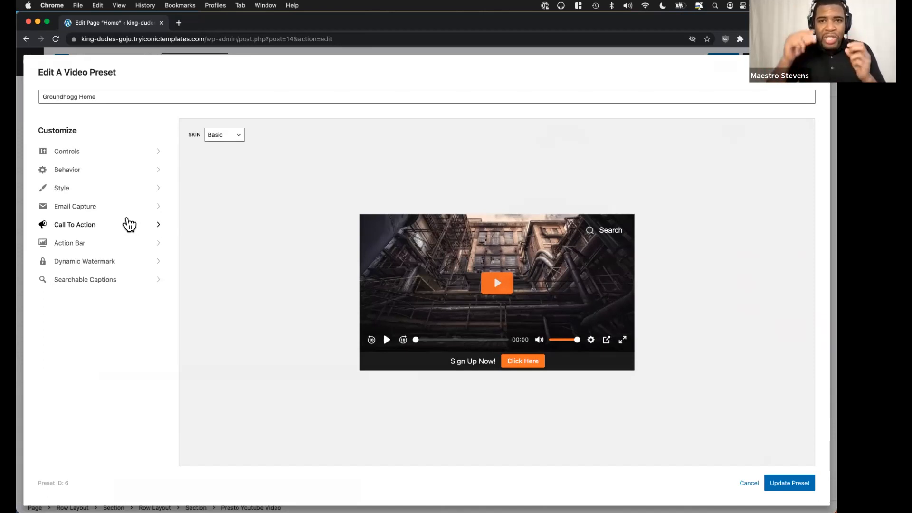
click(114, 244)
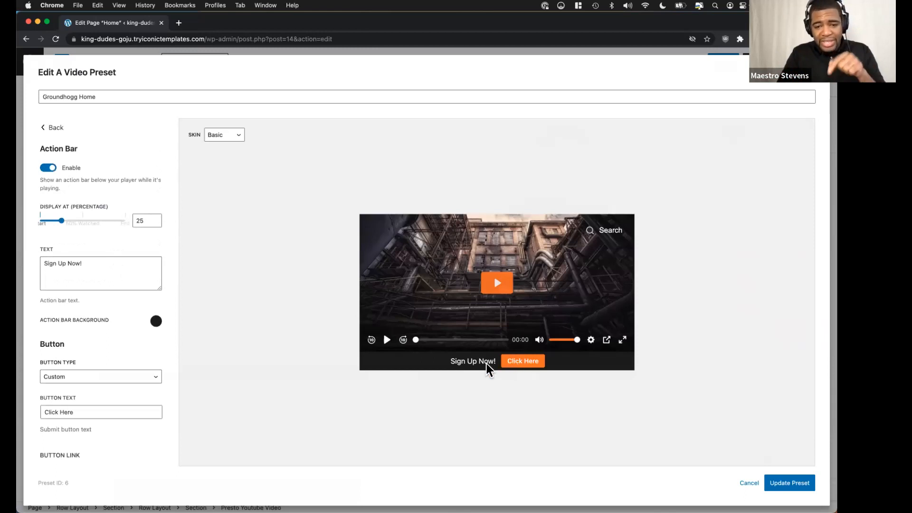
click(56, 129)
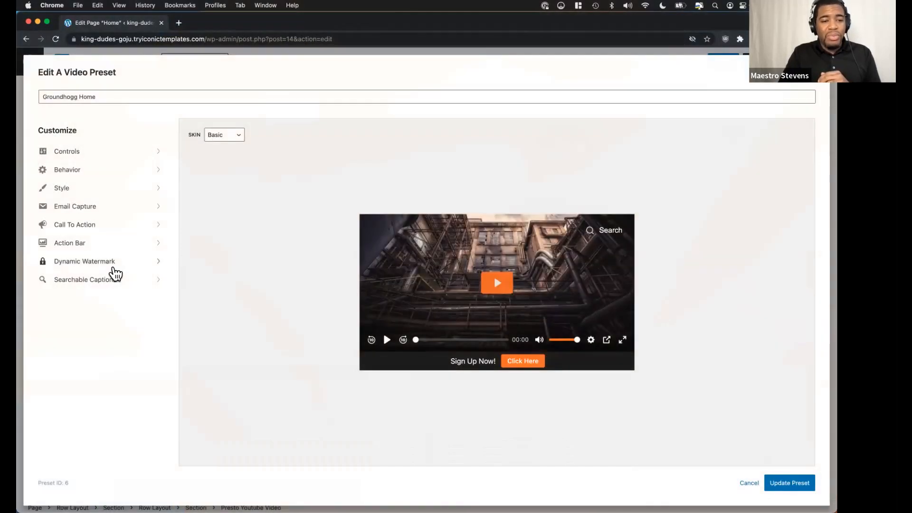
Enable the Dynamic Watermark for the Groundhogg Home preset and return to the customization categories.
click(109, 263)
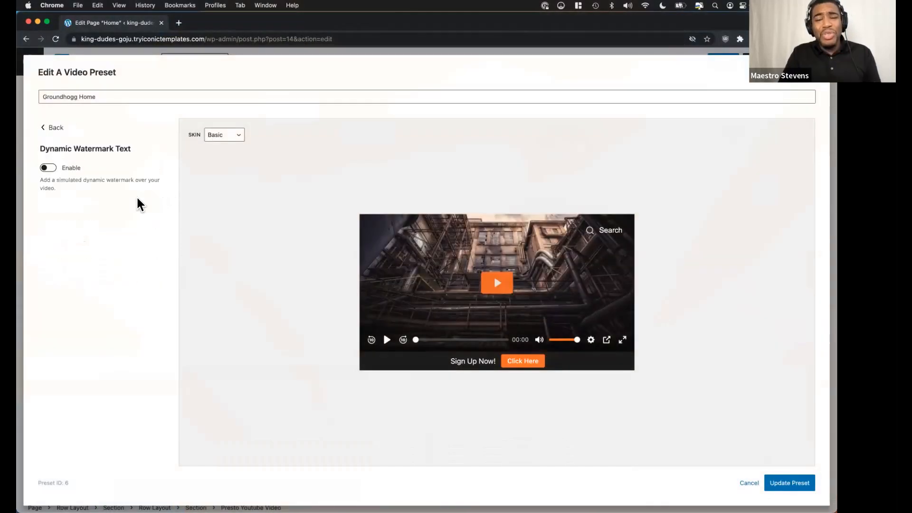
click(48, 167)
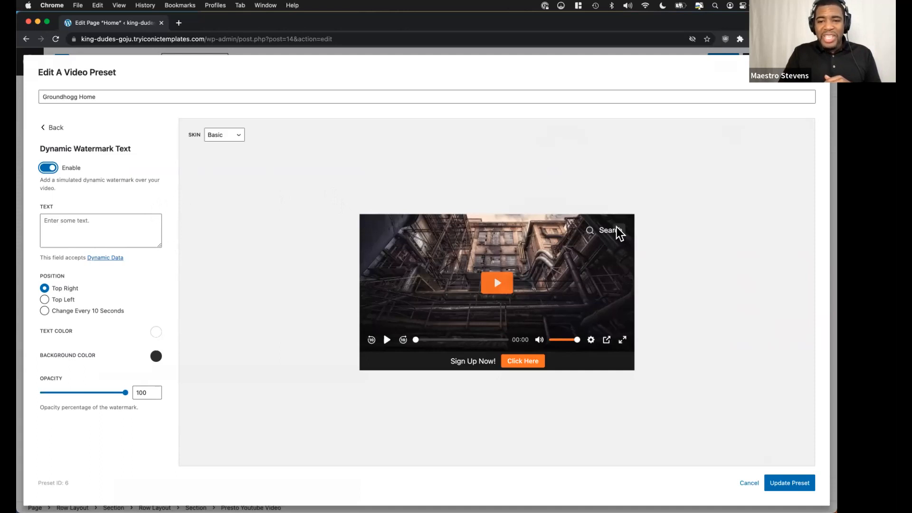
click(51, 127)
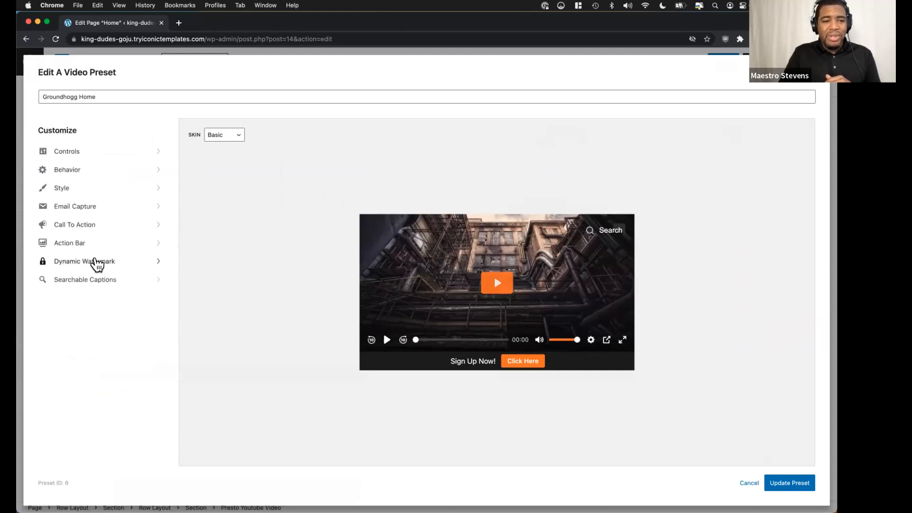
Turn off Searchable Captions for the Groundhogg Home preset.
click(97, 279)
click(48, 168)
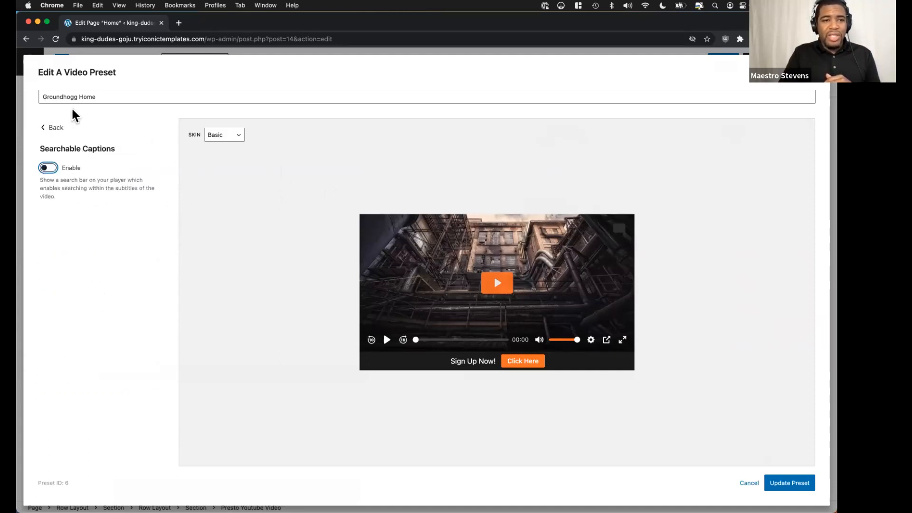
Examine the Dynamic Watermark's text, position, color and opacity options for the preset and return to the customization categories.
click(56, 129)
click(107, 283)
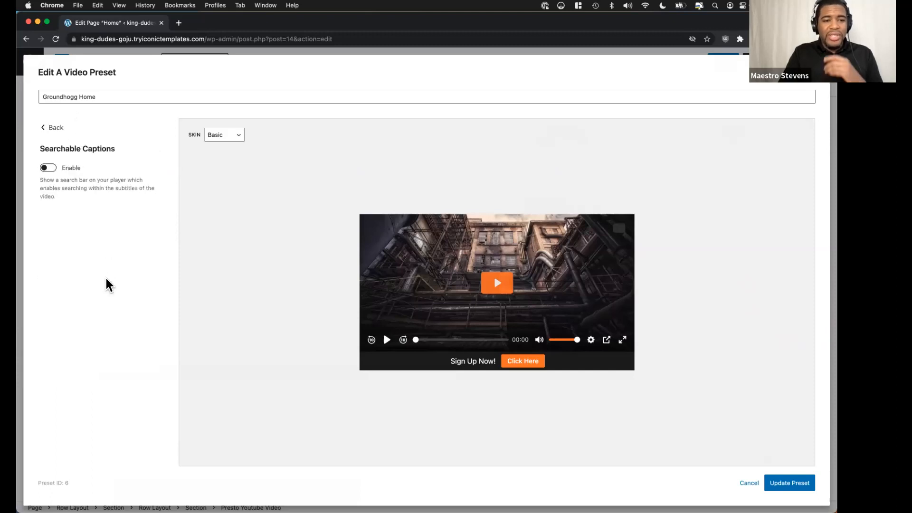
click(55, 128)
click(90, 263)
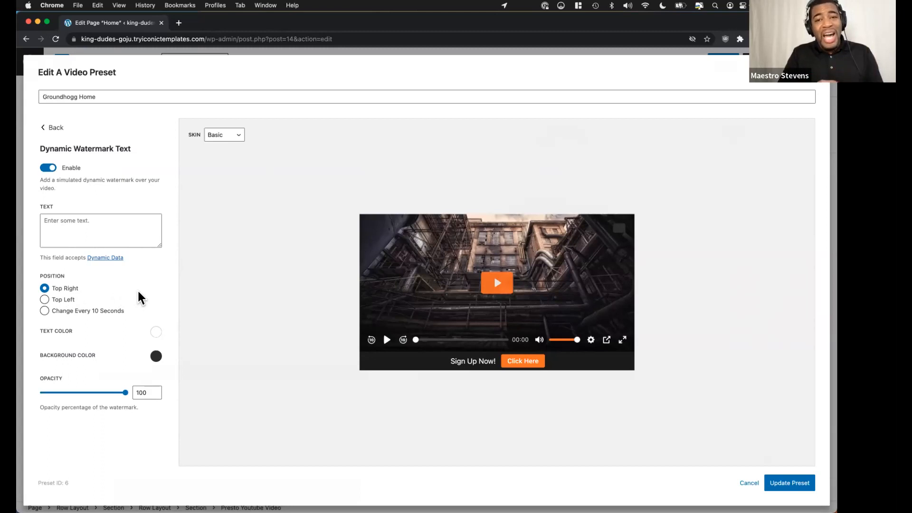
click(51, 127)
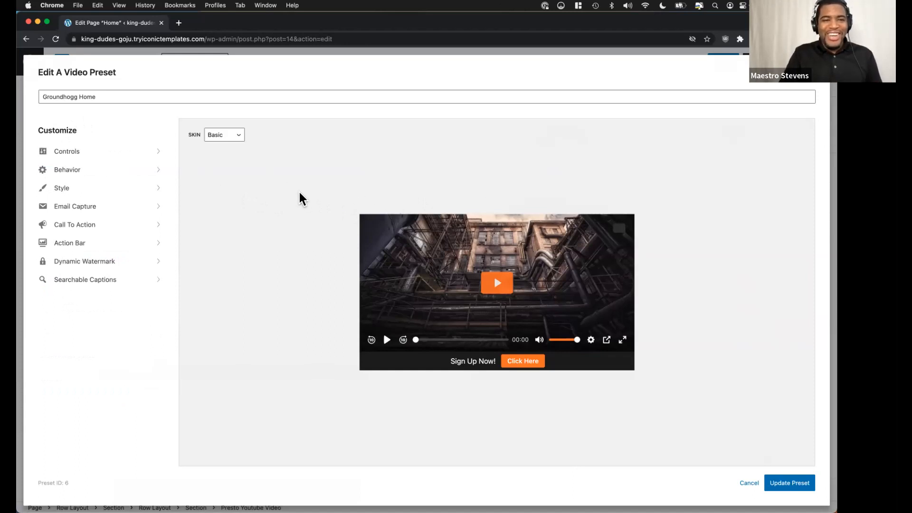
Switch to the Canva presentation and advance past the Video Optimization title to the Plugin & Block Settings slide.
key(ctrl+Left)
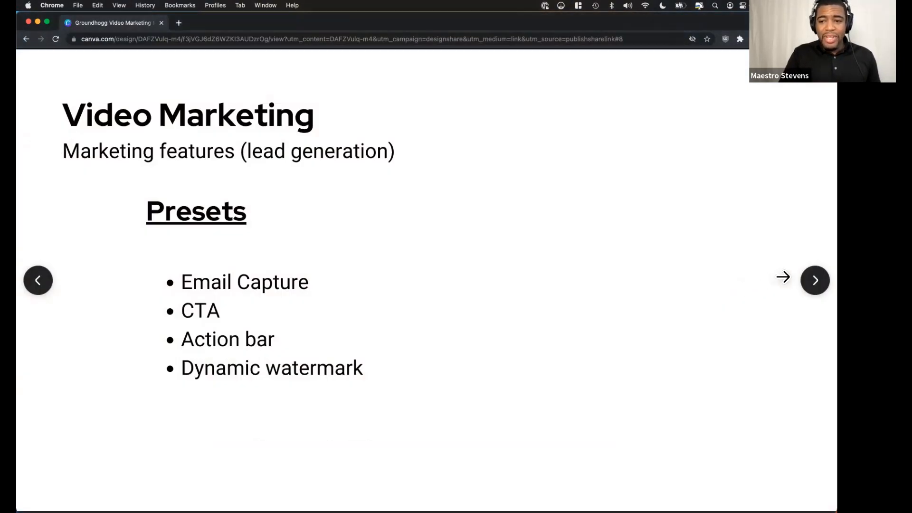
click(783, 278)
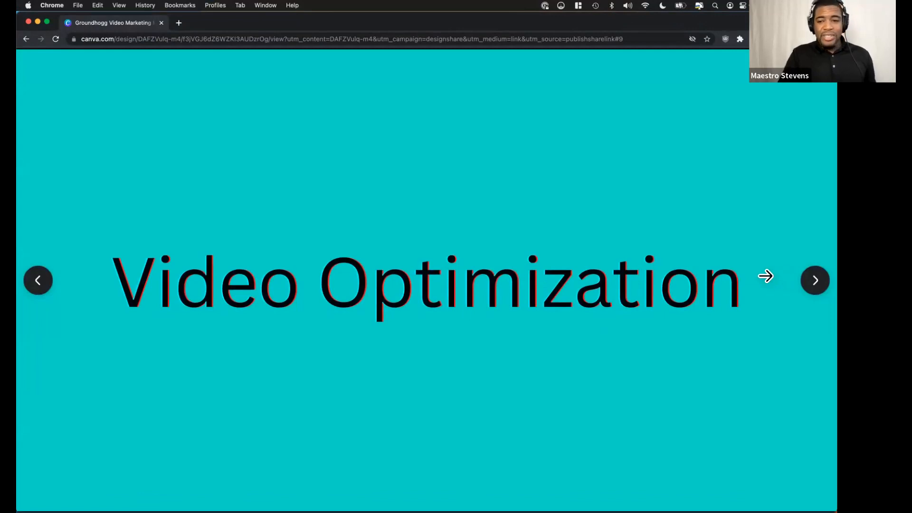
click(765, 276)
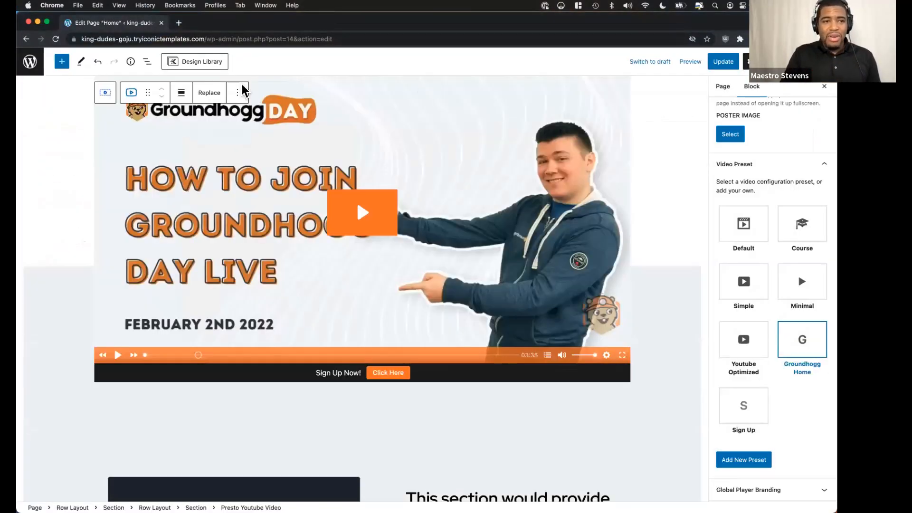
Leave the Home page editor without saving and open the Presto Player settings.
click(30, 62)
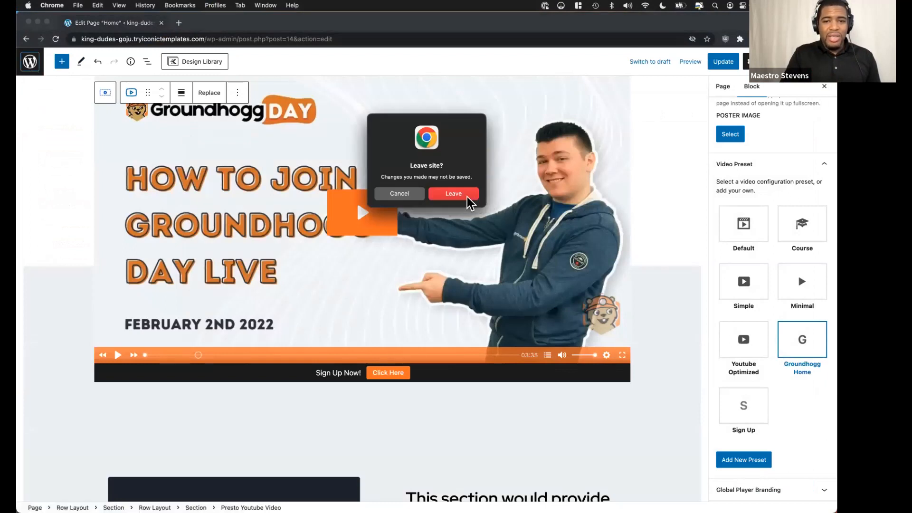
click(456, 194)
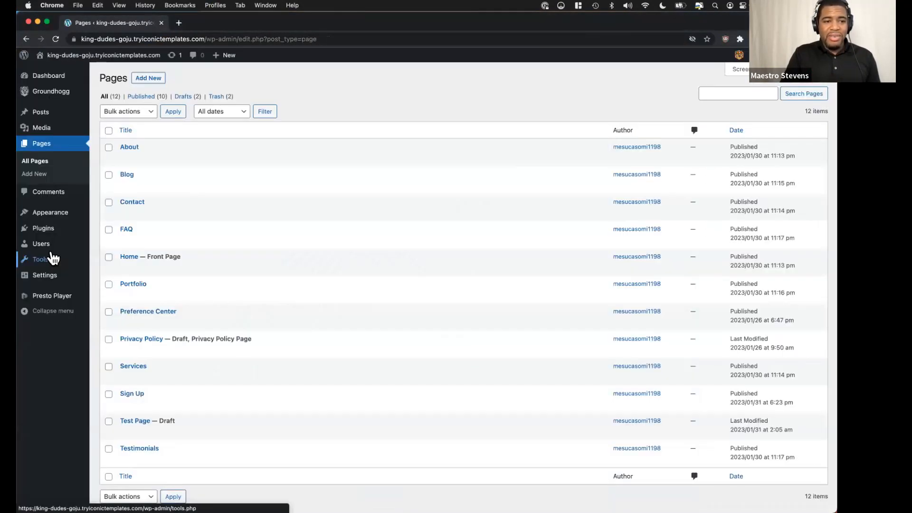
mouse_move(59, 297)
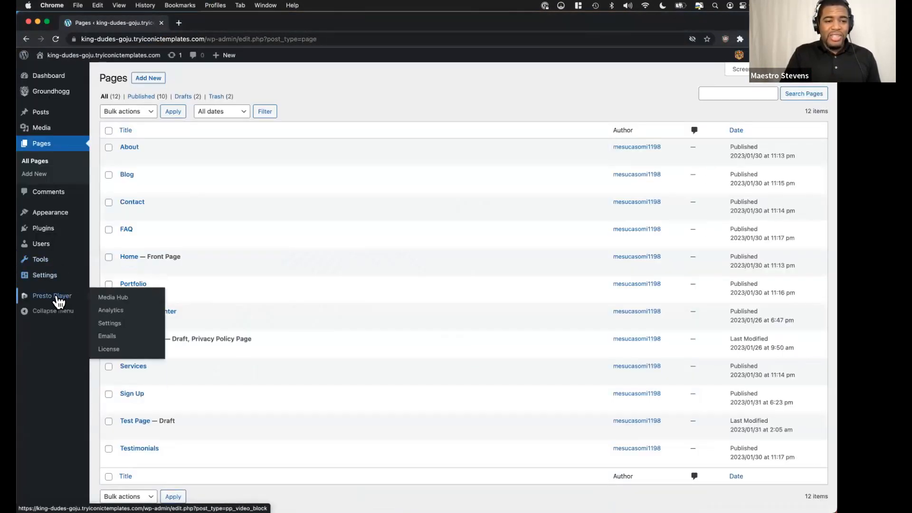
click(115, 326)
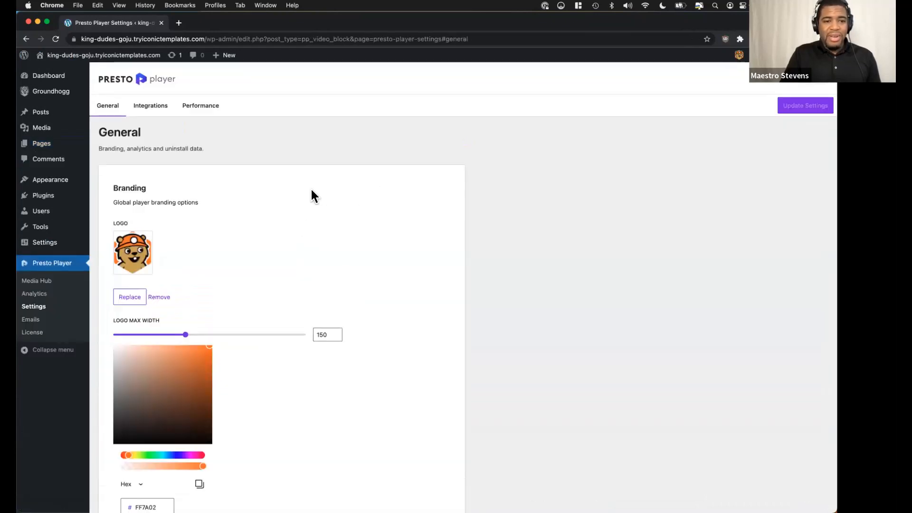
Compare the Plugin & Block Settings slide in Canva with the Performance options in the Presto Player settings.
key(ctrl+Up)
click(335, 208)
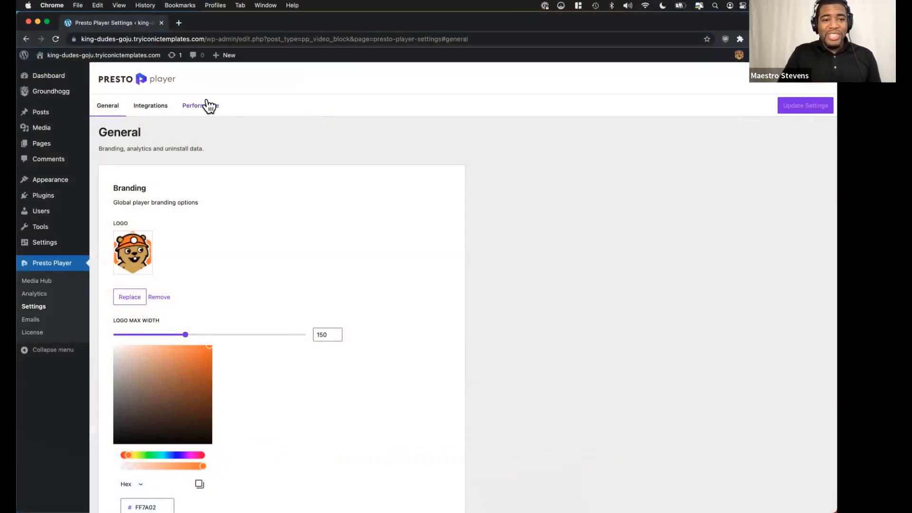
click(208, 106)
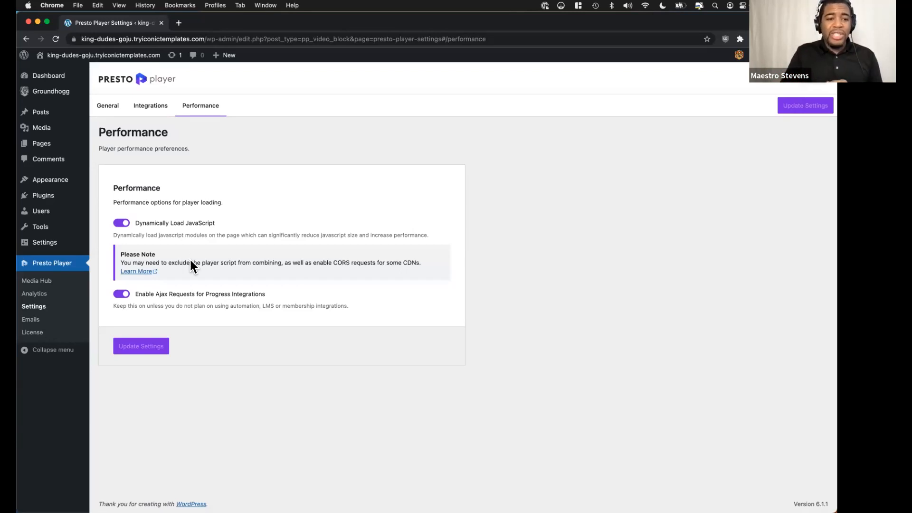
key(ctrl+Left)
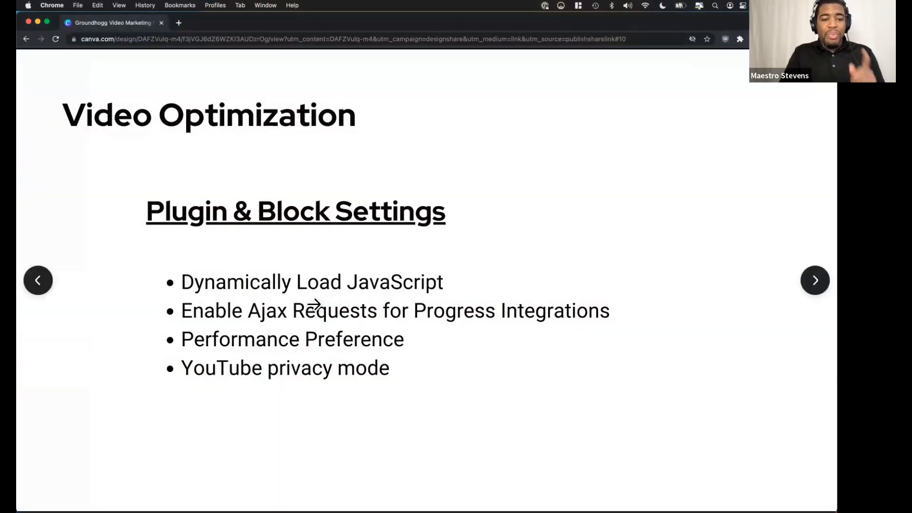
key(ctrl+Right)
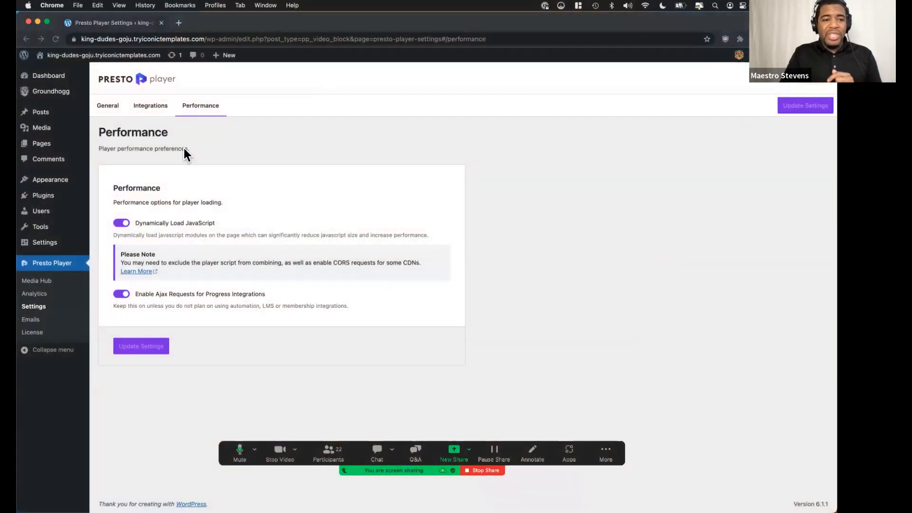
Open the Home page for editing and select its Presto Youtube Video block to show the block's video settings.
mouse_move(72, 183)
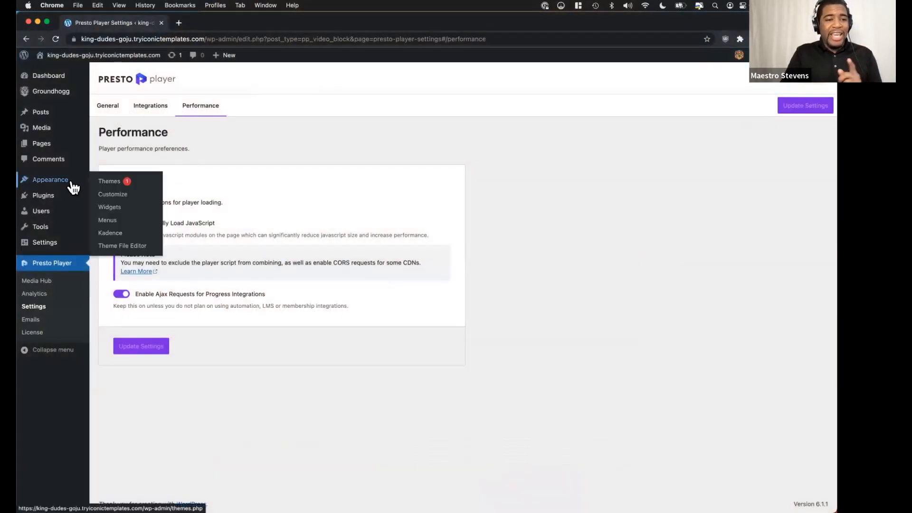
click(48, 145)
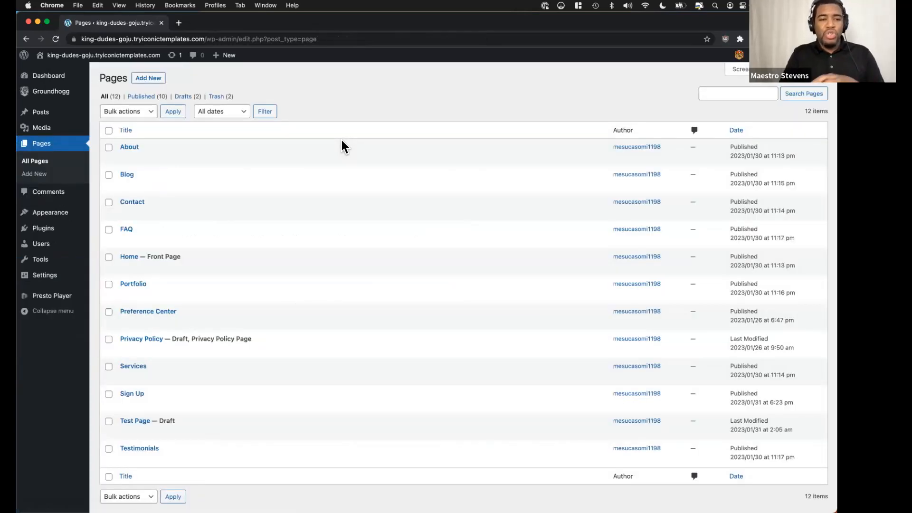
mouse_move(341, 140)
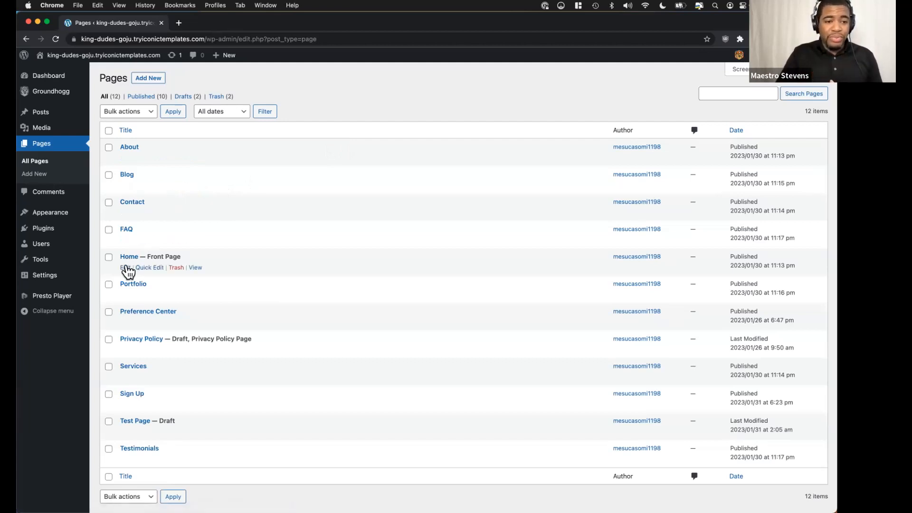
click(125, 268)
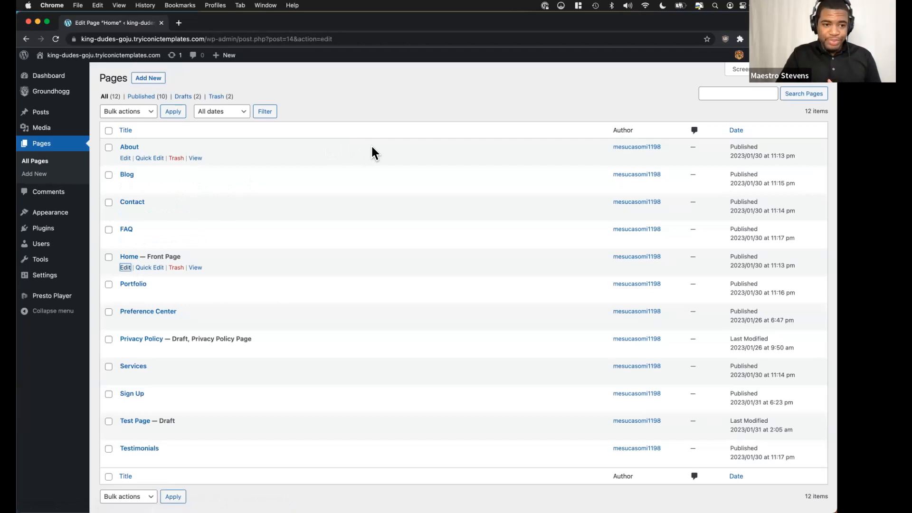
scroll(320, 209, down, 5)
scroll(320, 209, down, 9)
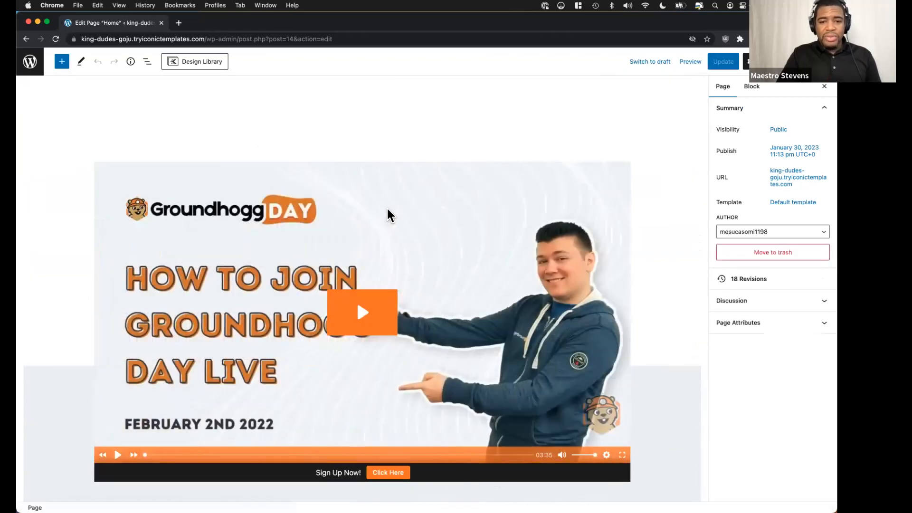
click(389, 215)
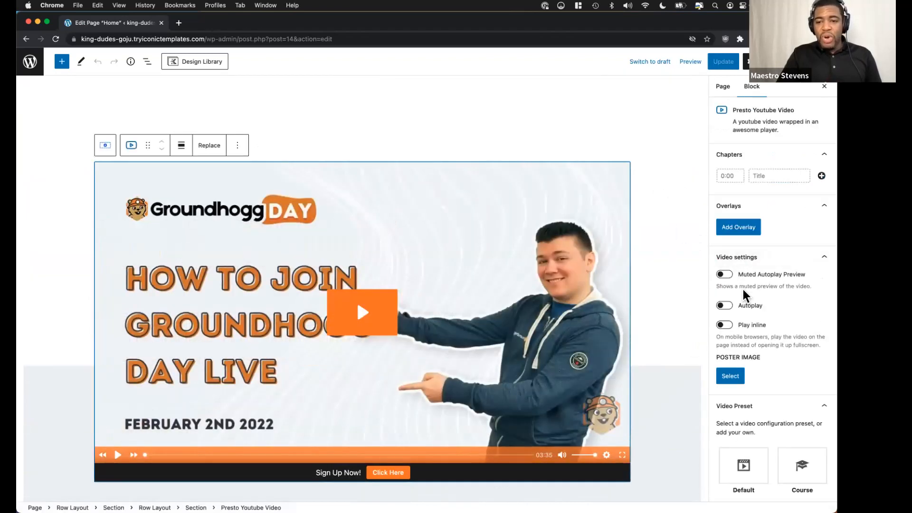
scroll(745, 295, down, 1)
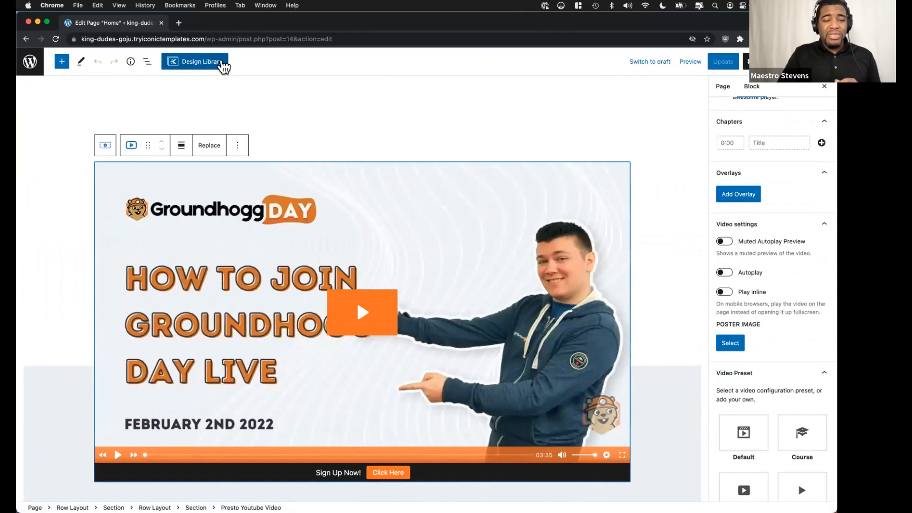
Search the block library for "pres", look at the Presto Bunny.net Video block and close the library.
click(62, 62)
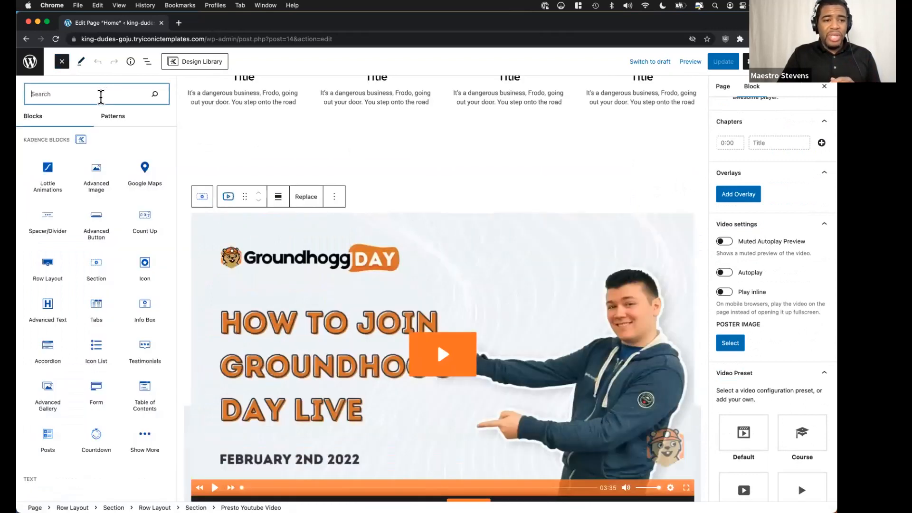
text(pres)
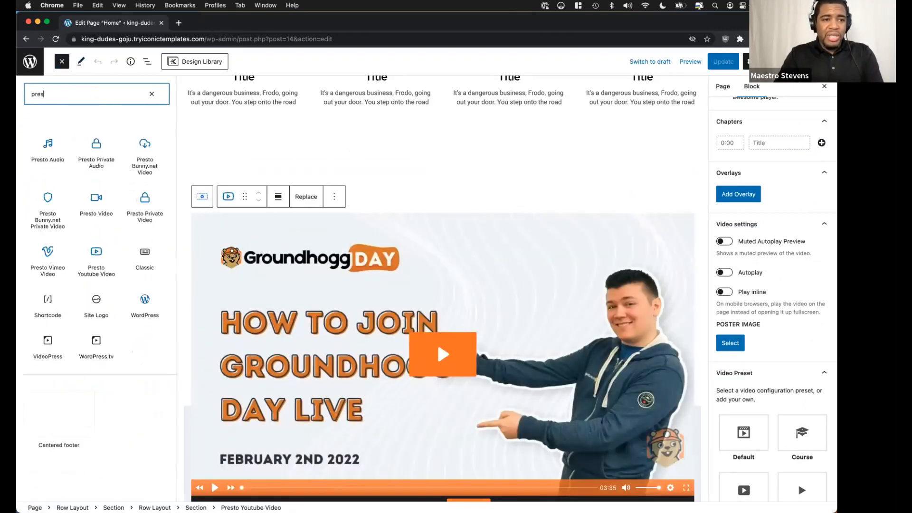
mouse_move(144, 174)
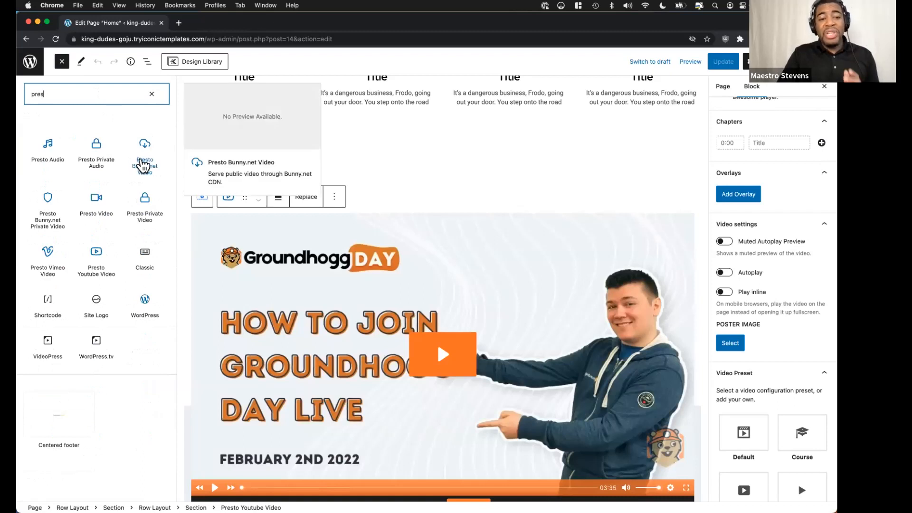
click(772, 321)
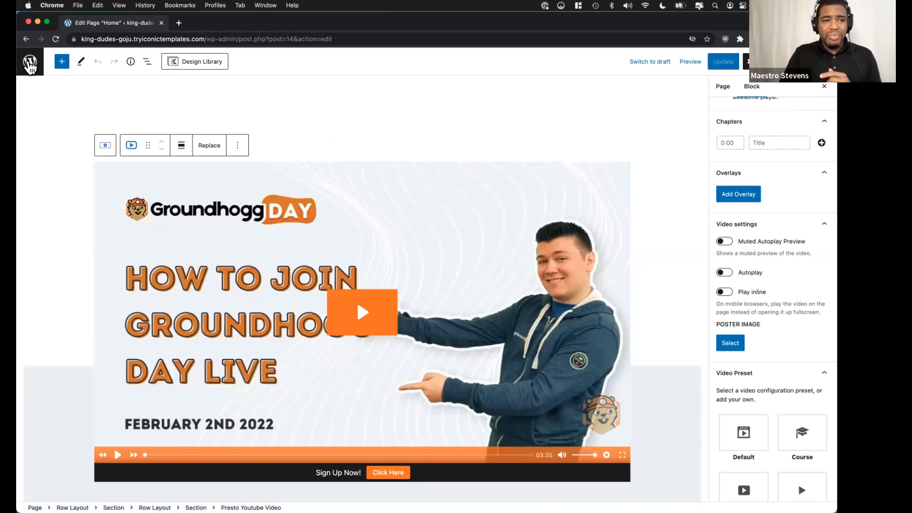
Return to the Presto Player settings, look over the General options and bring up the YouTube Privacy-Enhanced Mode option under Integrations.
click(30, 64)
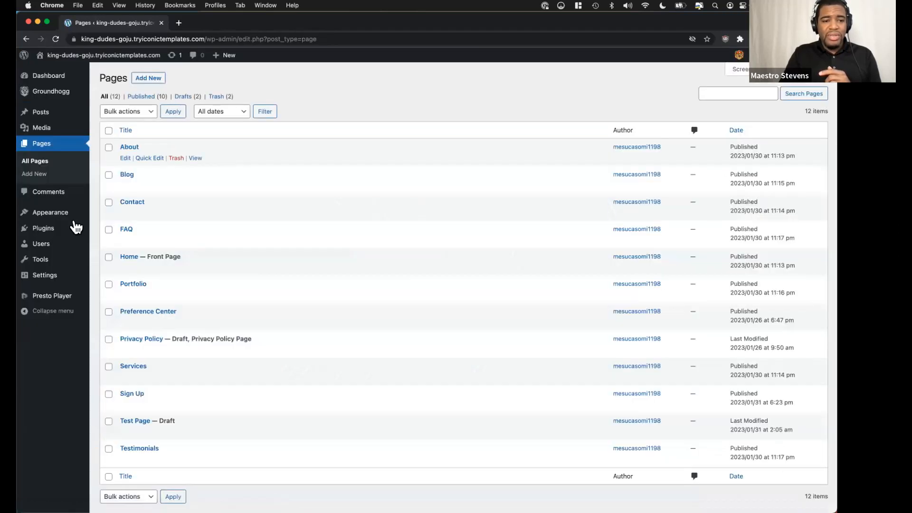
mouse_move(61, 295)
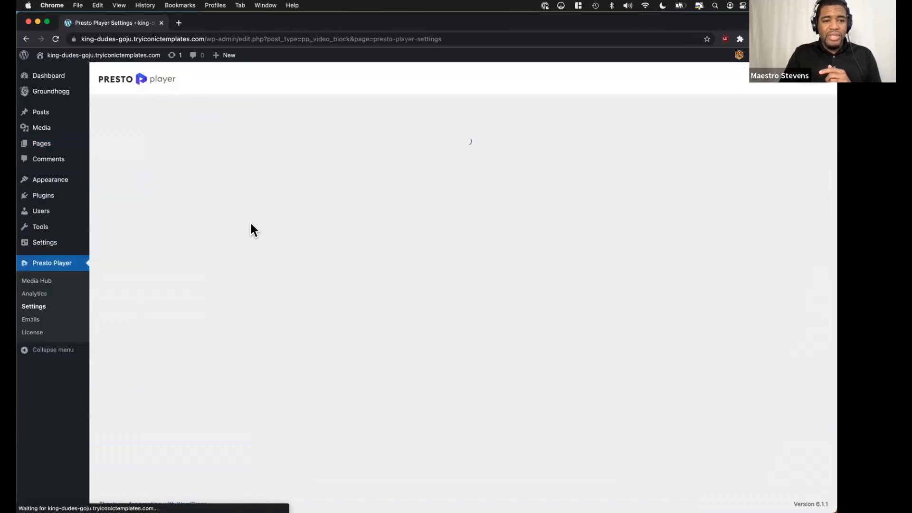
scroll(239, 217, down, 6)
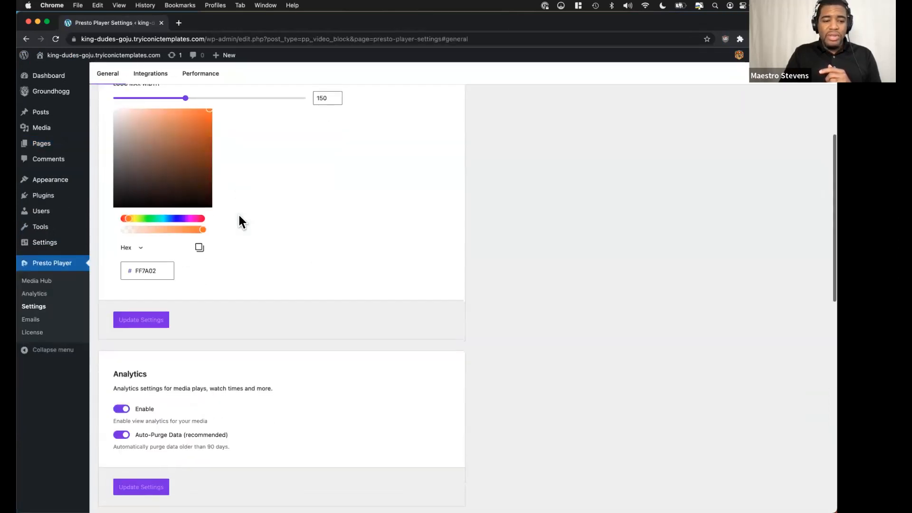
scroll(240, 219, down, 5)
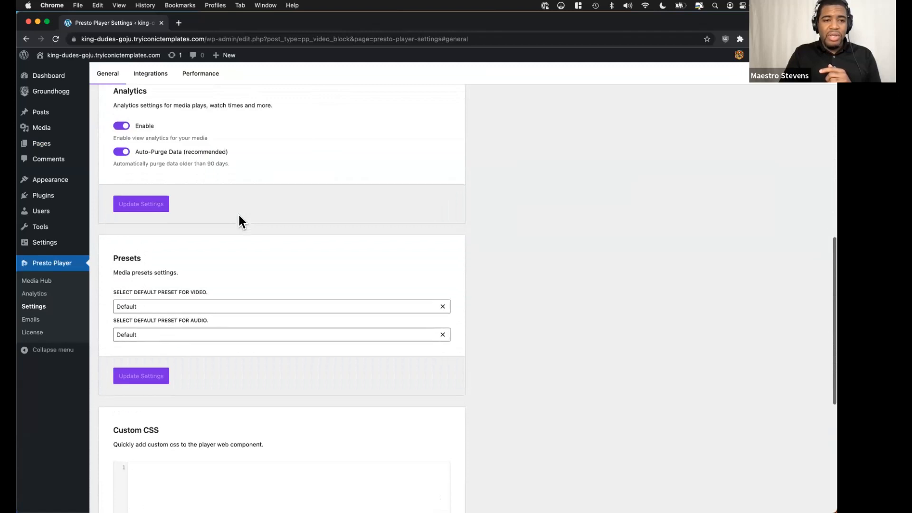
scroll(204, 171, up, 15)
click(151, 117)
scroll(185, 190, down, 4)
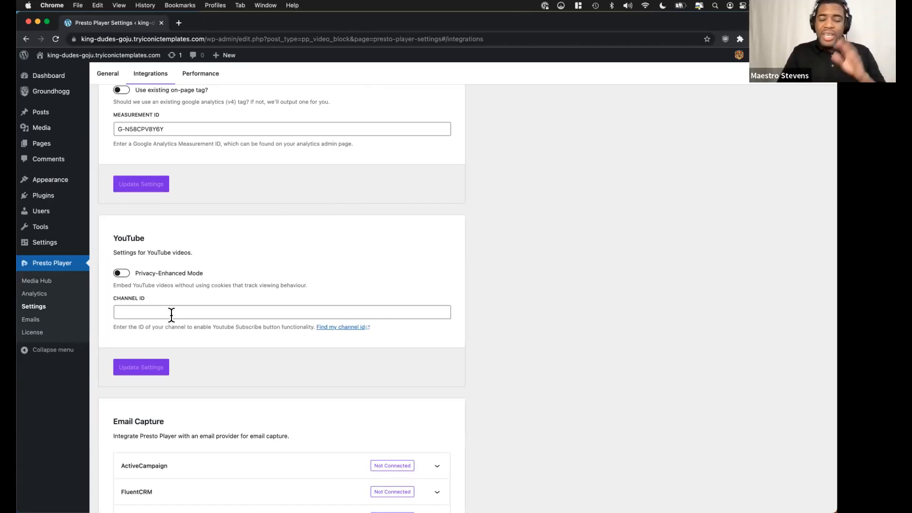
Switch back to the Canva presentation and advance to the Marketing Automation slide.
key(ctrl+Left)
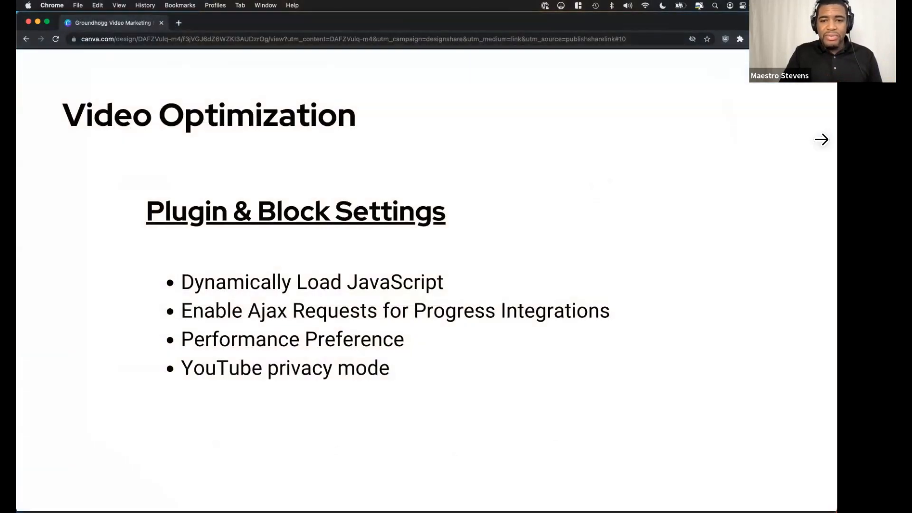
click(812, 283)
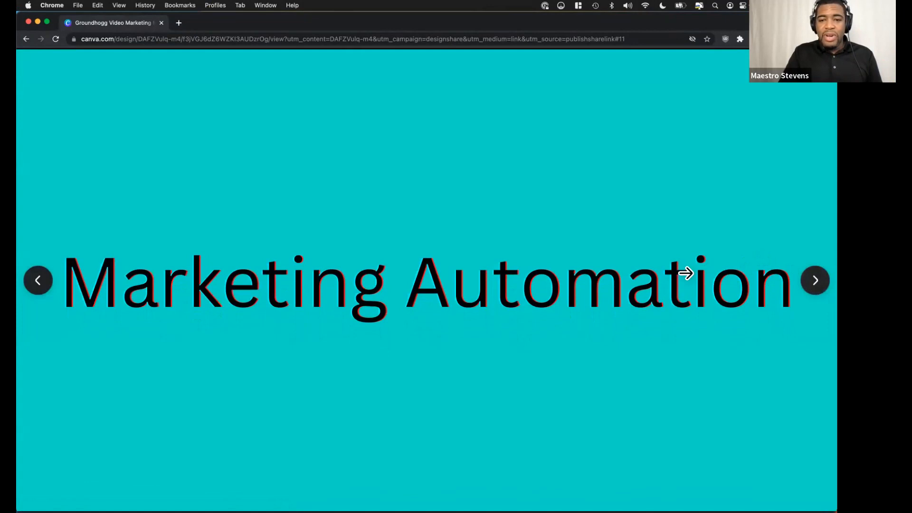
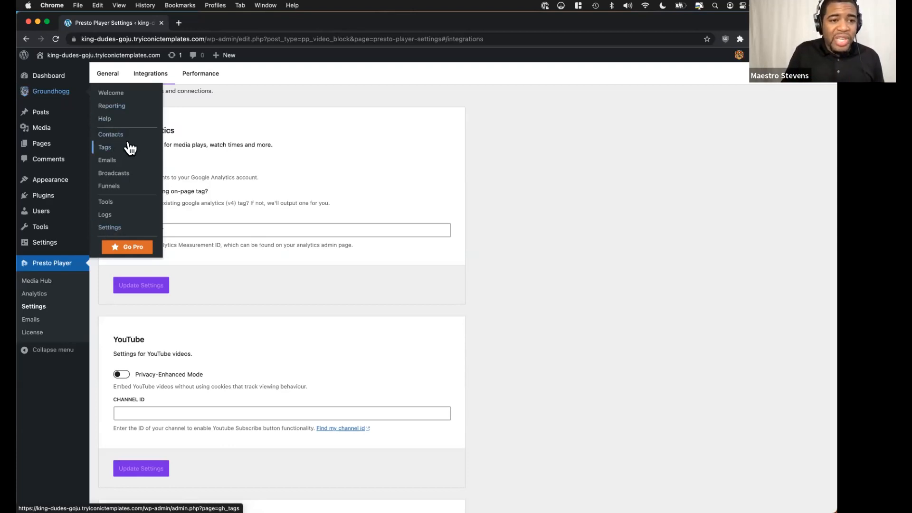
Open Groundhogg's contacts list, look over its entries and bring up the Tags page.
key(ctrl+Left)
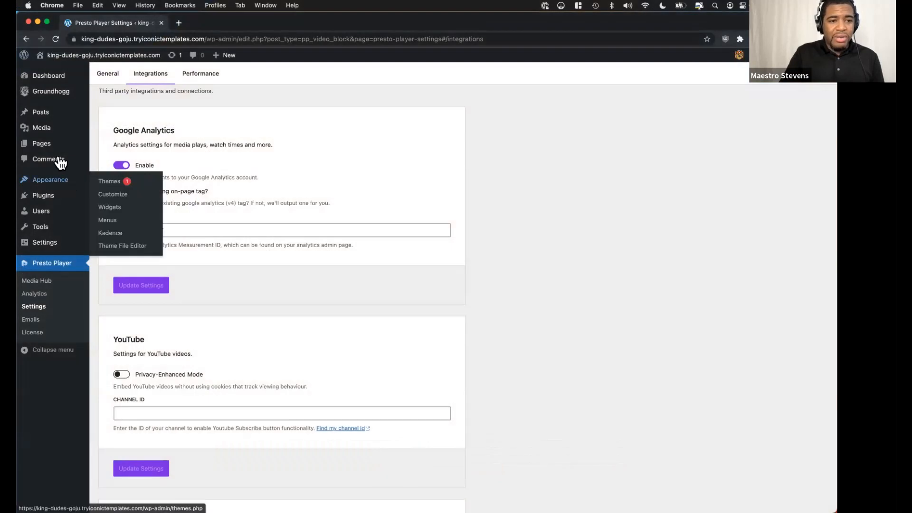
mouse_move(56, 150)
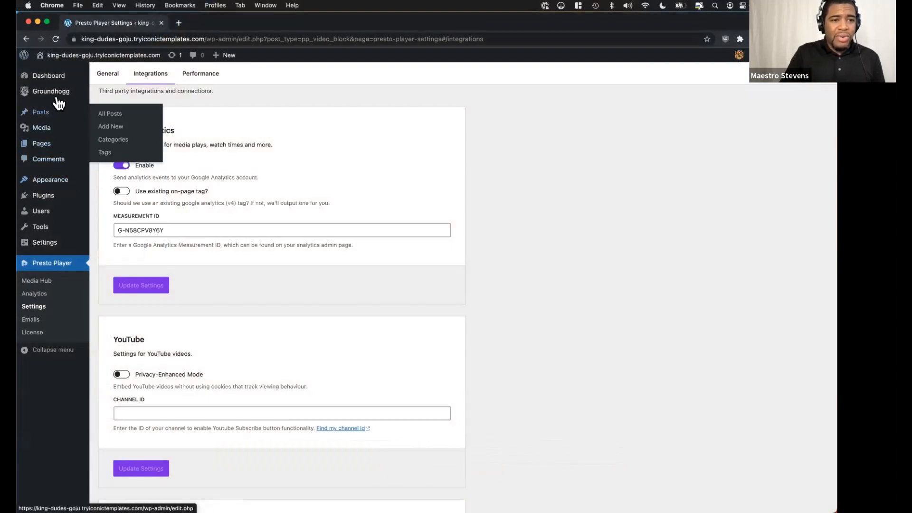
mouse_move(71, 95)
click(116, 138)
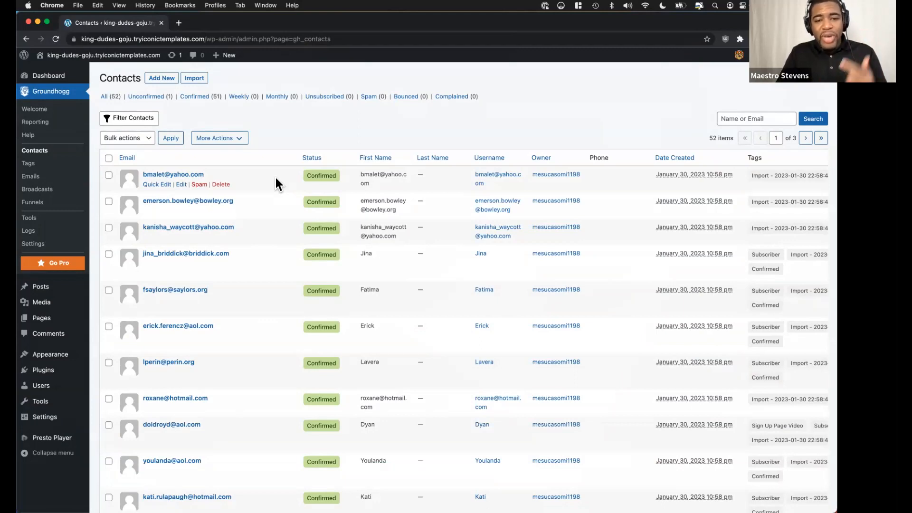
scroll(276, 179, down, 1)
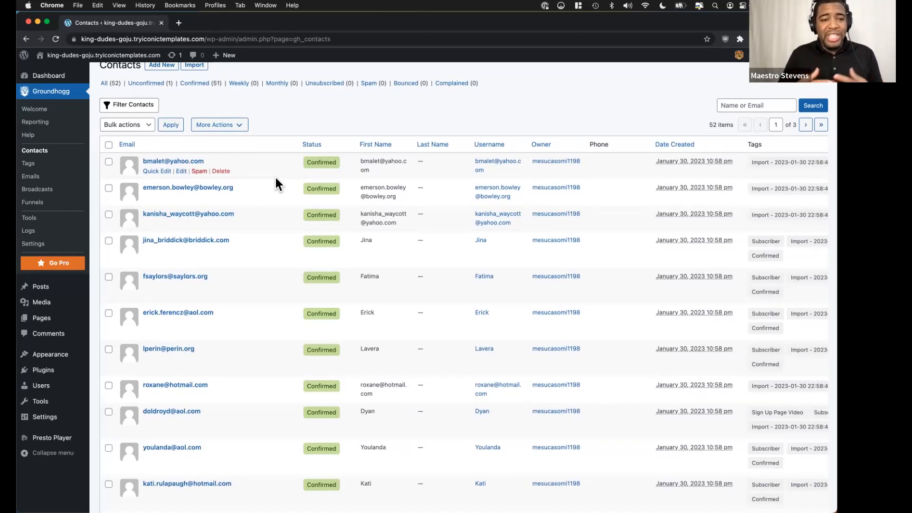
click(31, 165)
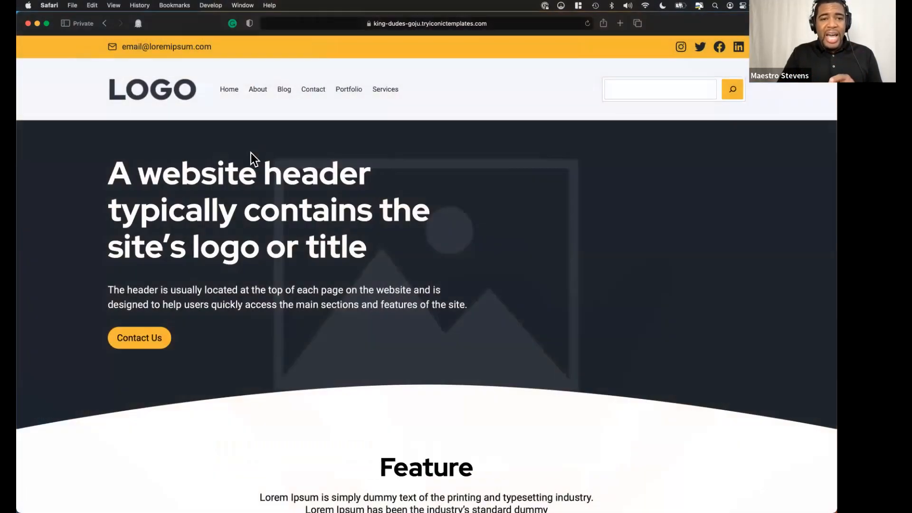
Switch to the public site in Safari and look over the videos on its Home and About pages.
scroll(221, 131, down, 10)
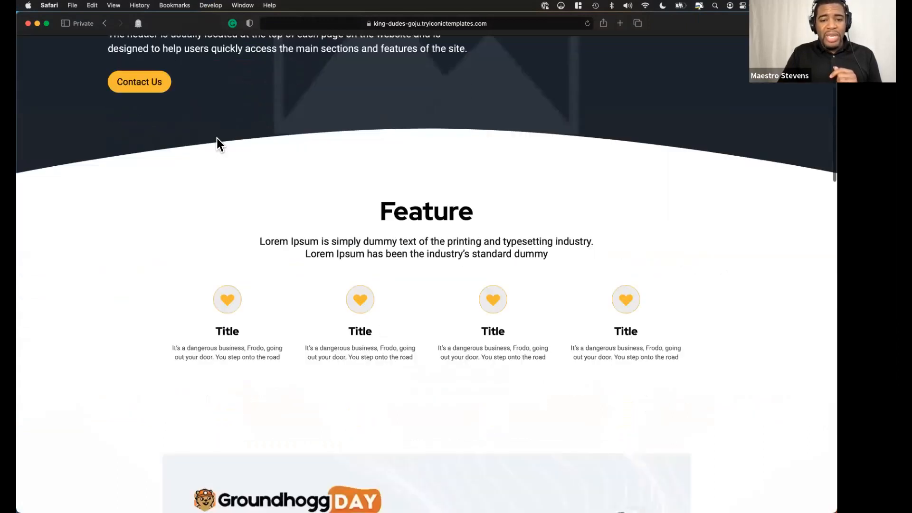
scroll(190, 162, down, 3)
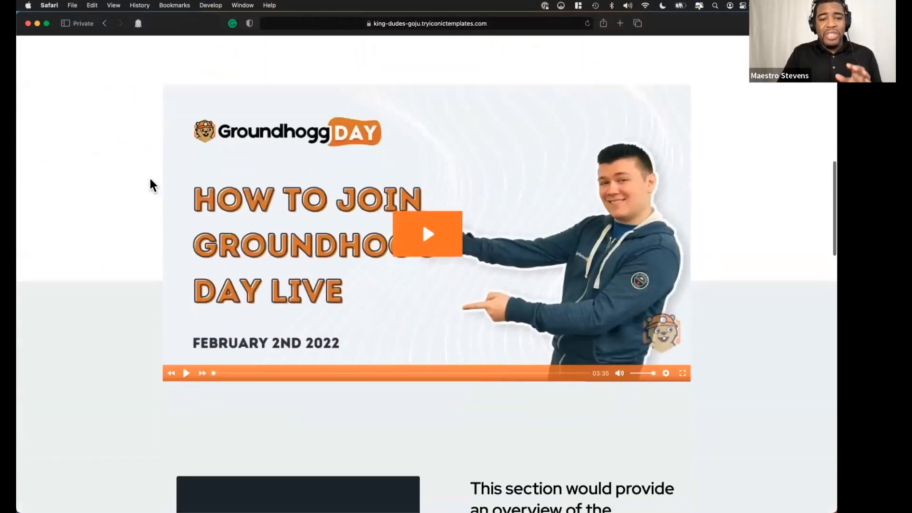
scroll(150, 179, up, 12)
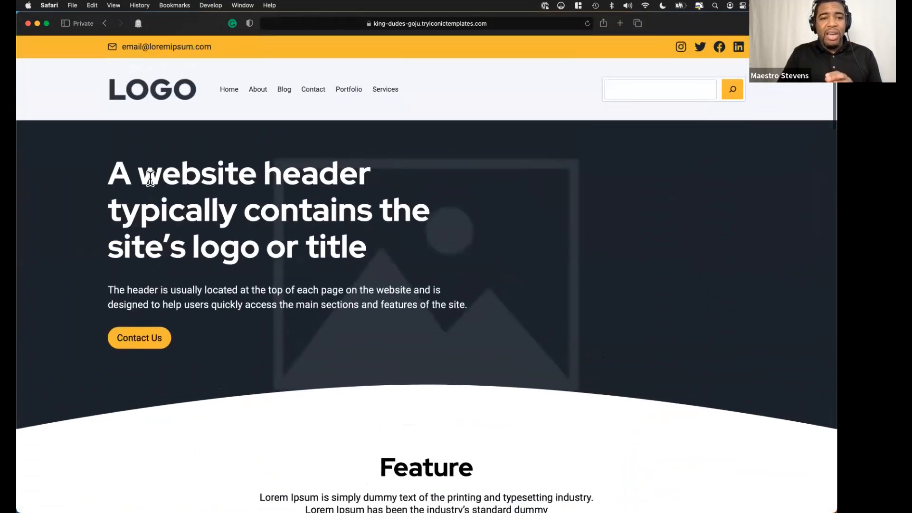
click(261, 93)
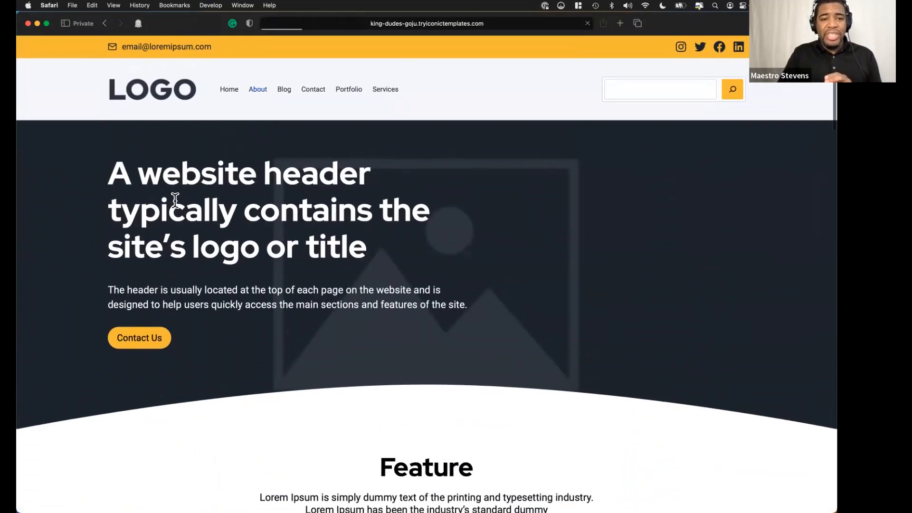
scroll(175, 201, down, 3)
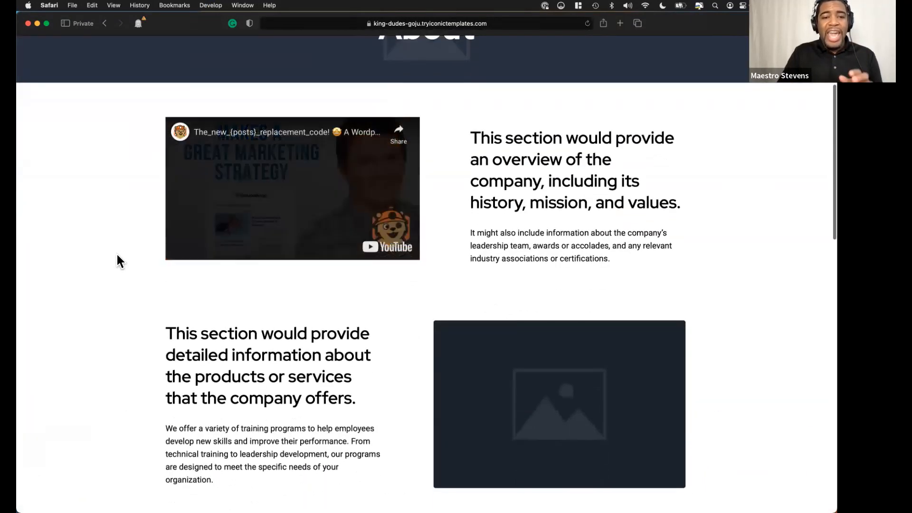
scroll(117, 254, up, 4)
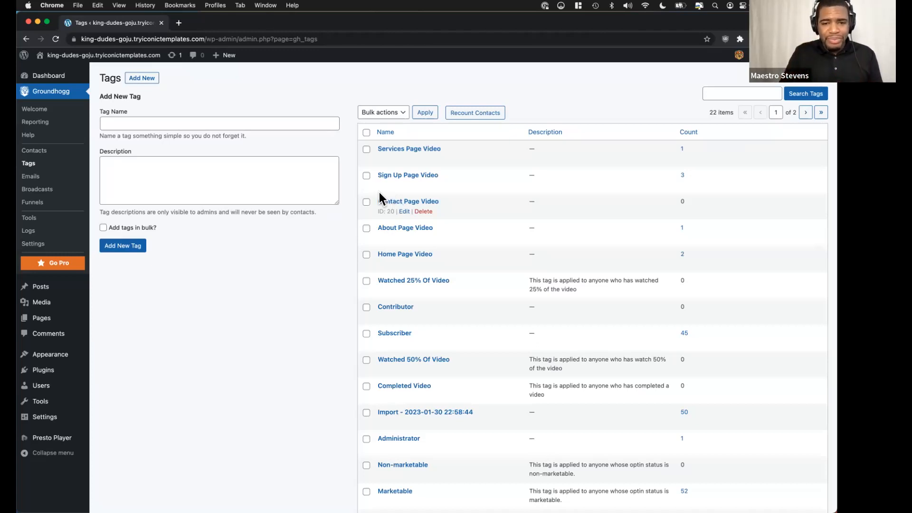
Return to Groundhogg's tags in Chrome and create a tag named "New Tag".
key(ctrl+Left)
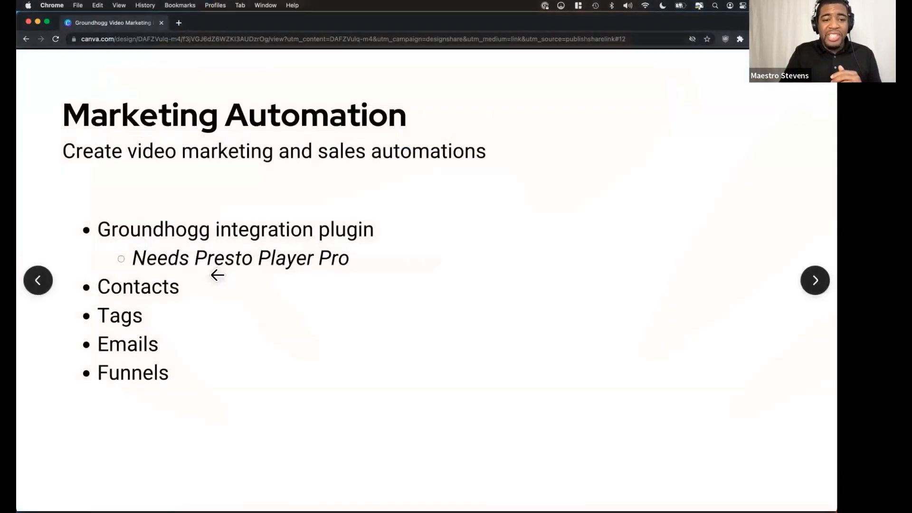
key(ctrl+Right)
click(145, 80)
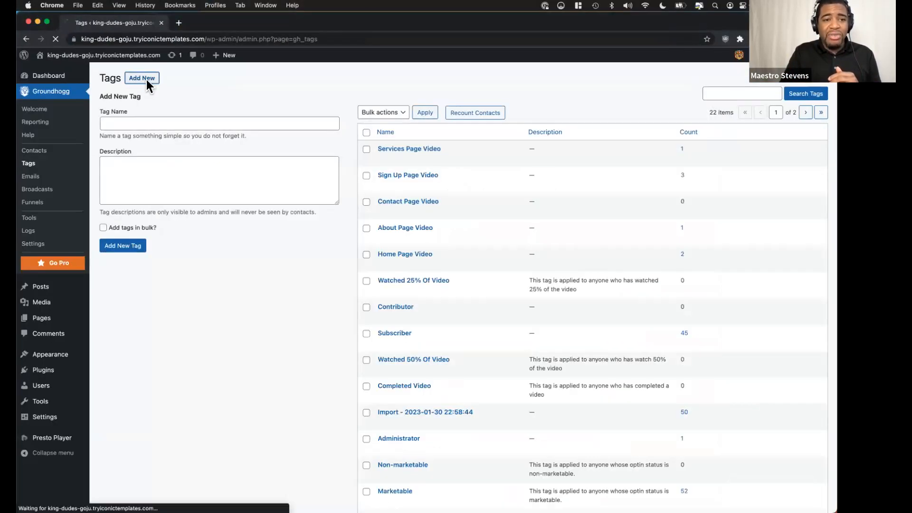
click(171, 124)
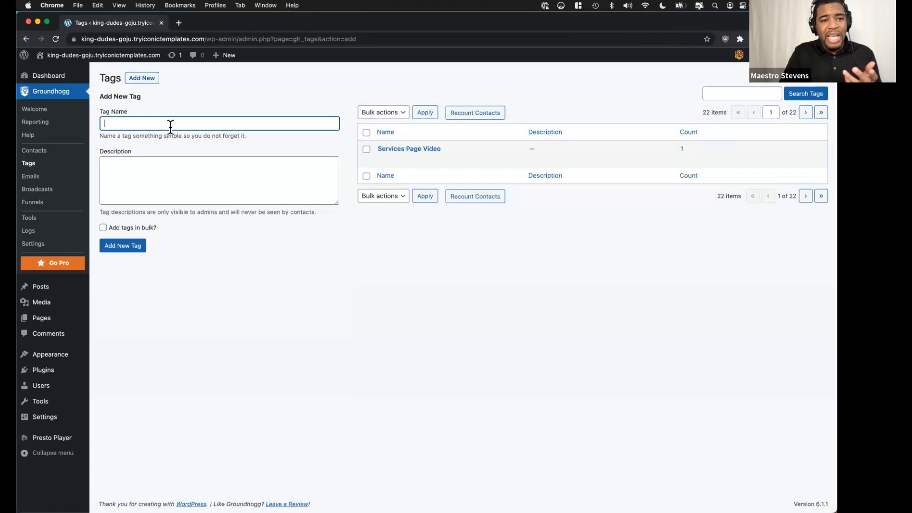
text(New Tag)
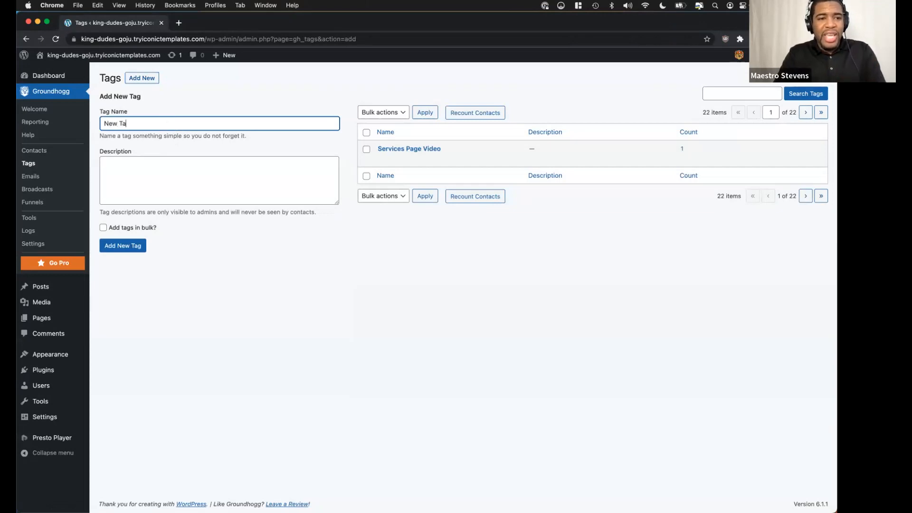
click(126, 245)
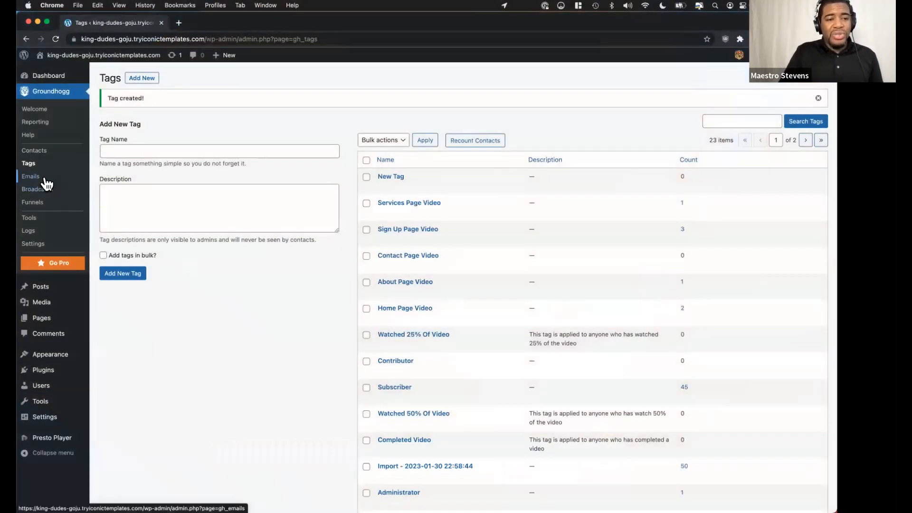
Look over Groundhogg's emails, funnels and tags, ending on the list of funnels.
click(44, 178)
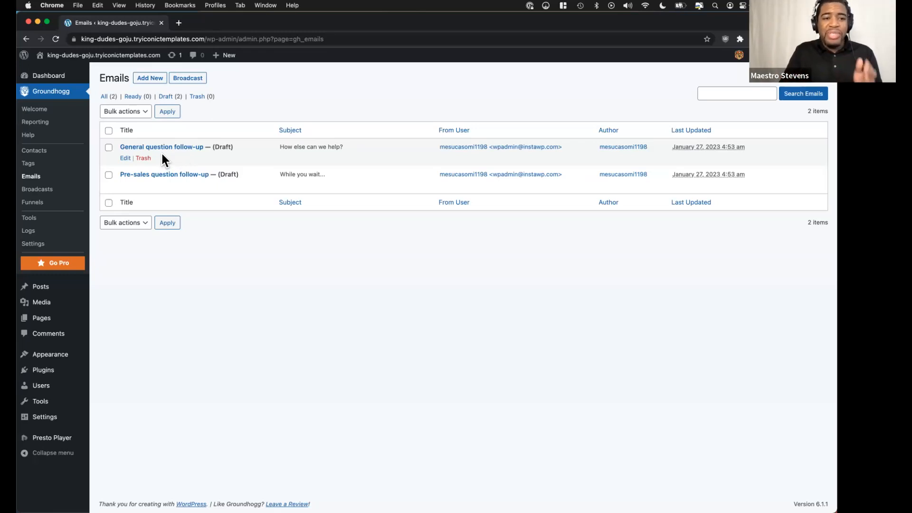
click(43, 206)
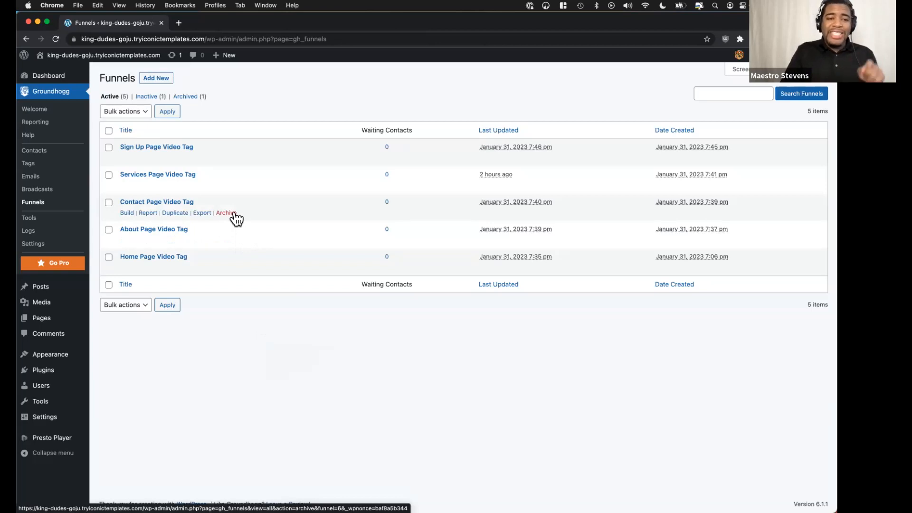
click(51, 168)
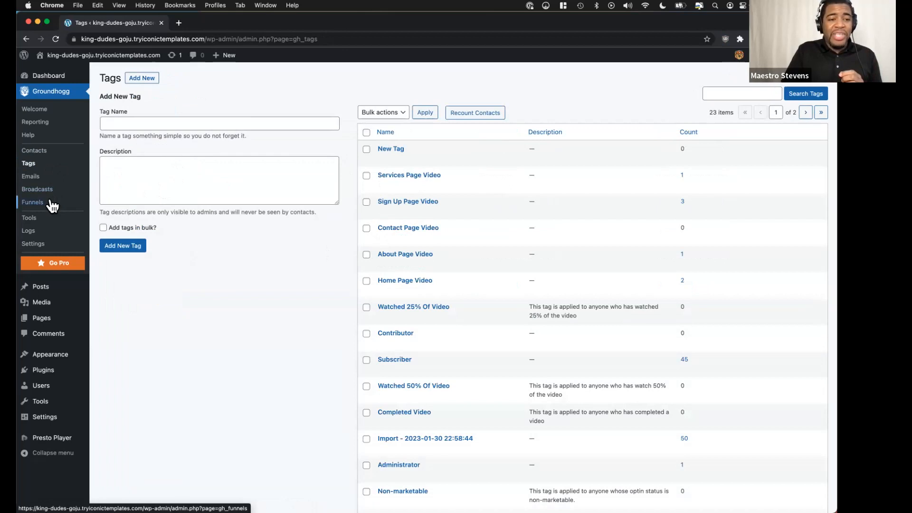
click(32, 202)
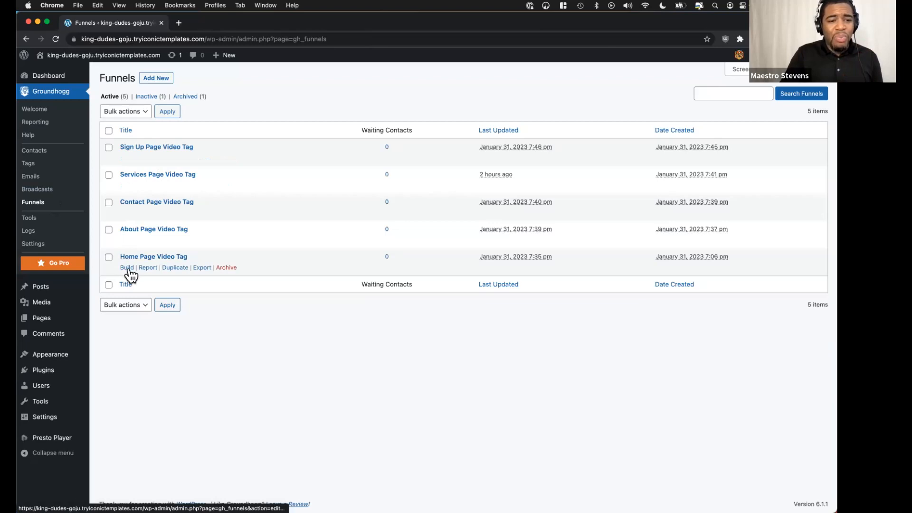
Open the Home Page Video Tag funnel for building and view its Presto Player Progress trigger and the addable actions and benchmarks.
click(127, 269)
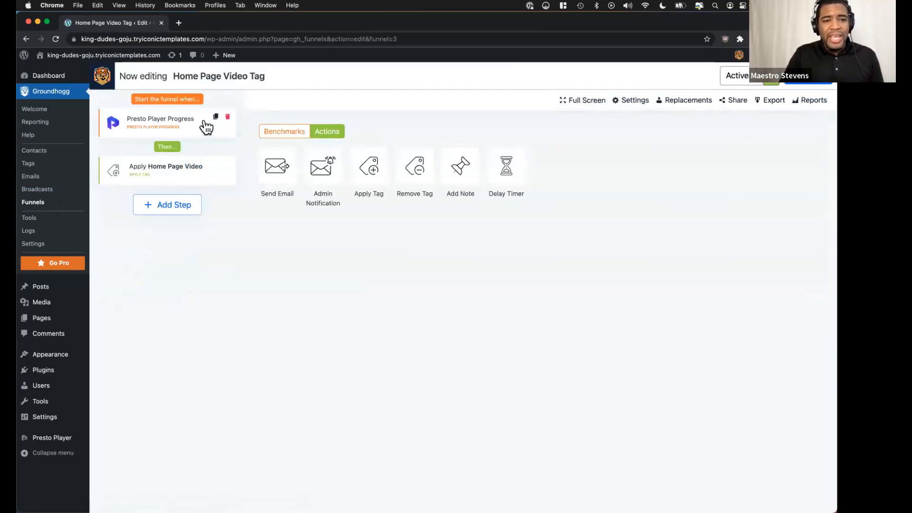
click(188, 127)
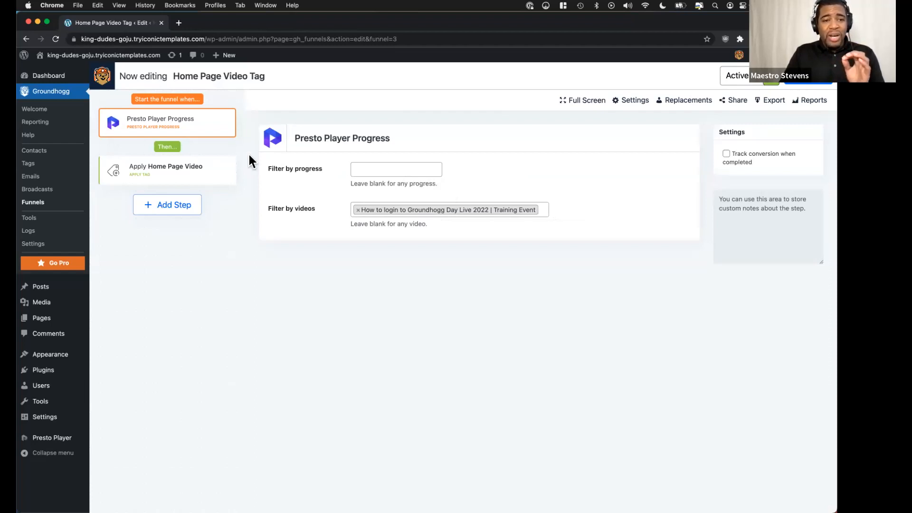
click(174, 211)
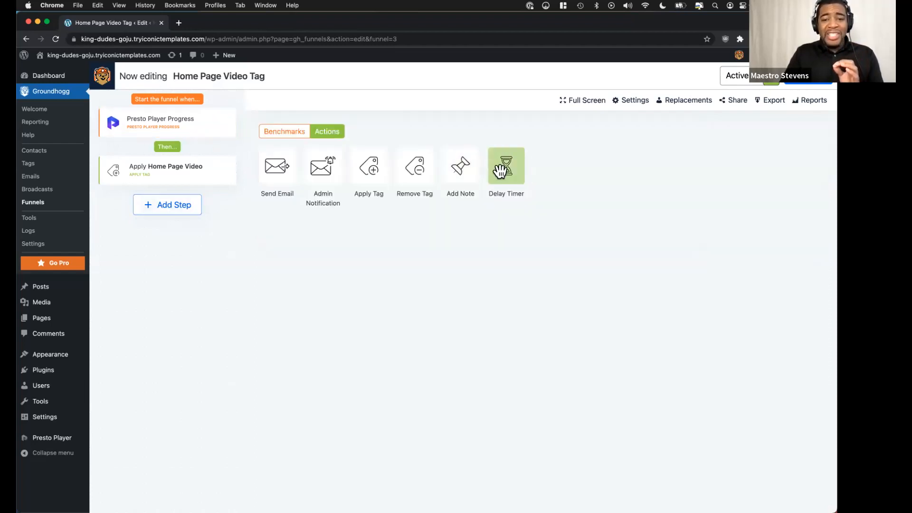
click(293, 137)
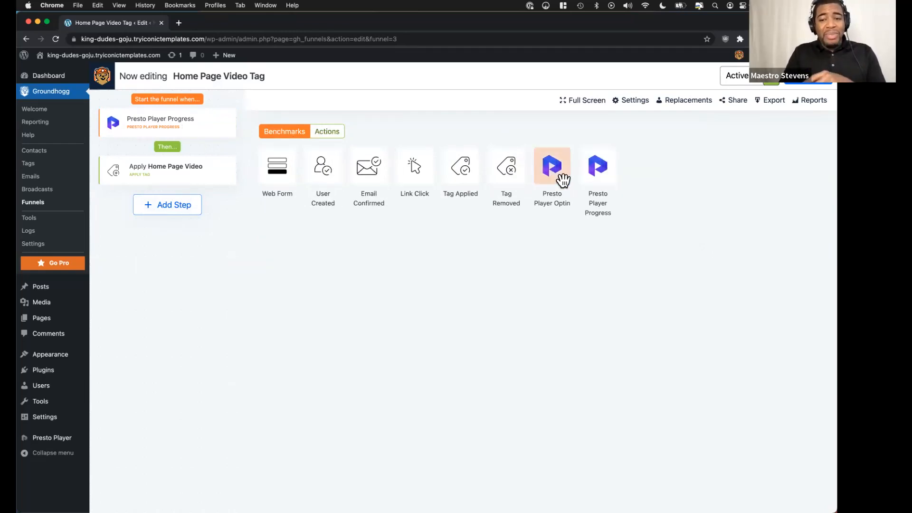
Examine the video filter of the Presto Player Progress trigger and the tag set in the Apply Home Page Video step.
click(173, 118)
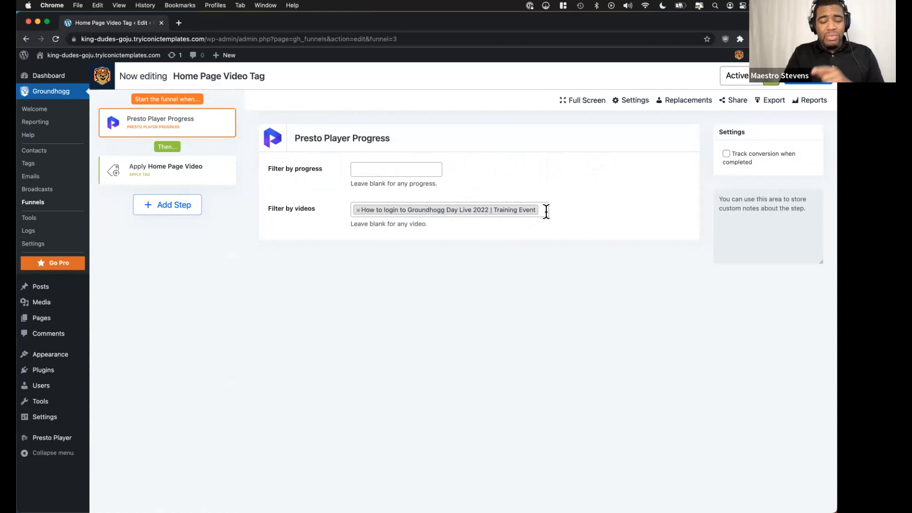
click(182, 179)
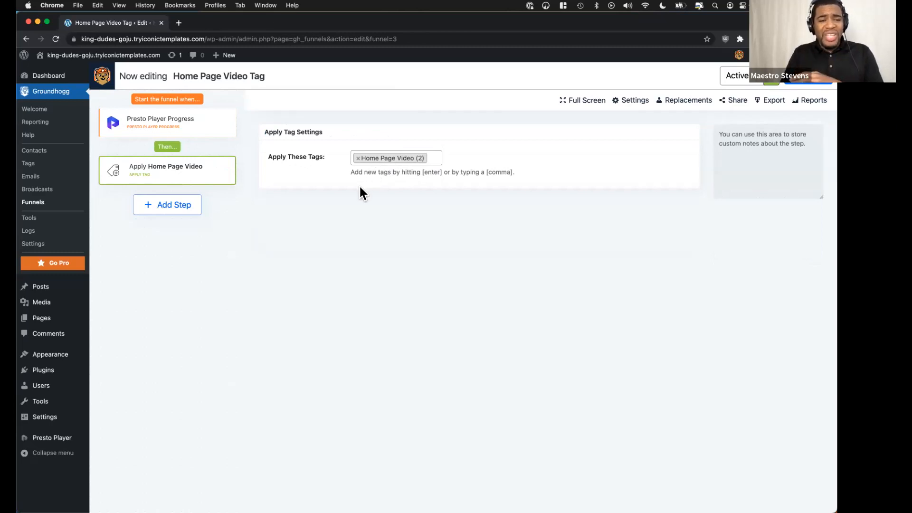
click(208, 132)
mouse_move(225, 177)
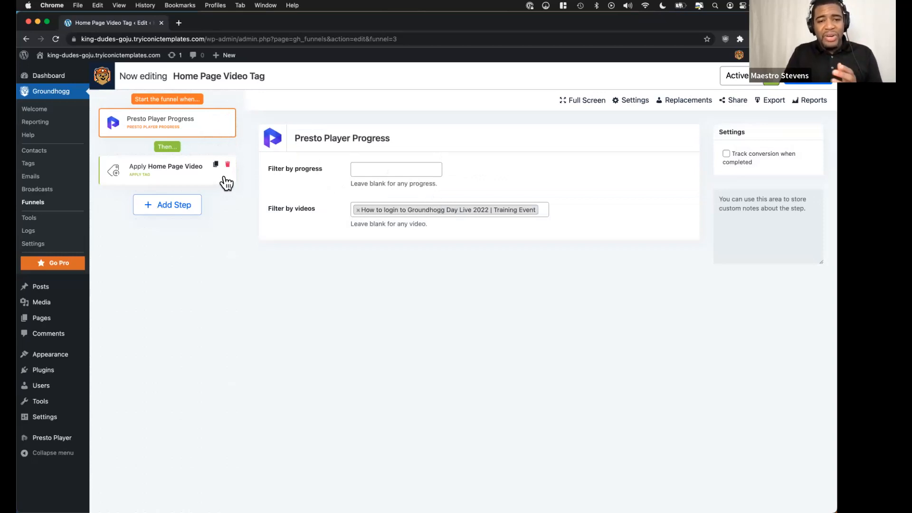
Compare the action and benchmark types offered when adding a step to the Home Page Video Tag funnel.
click(181, 209)
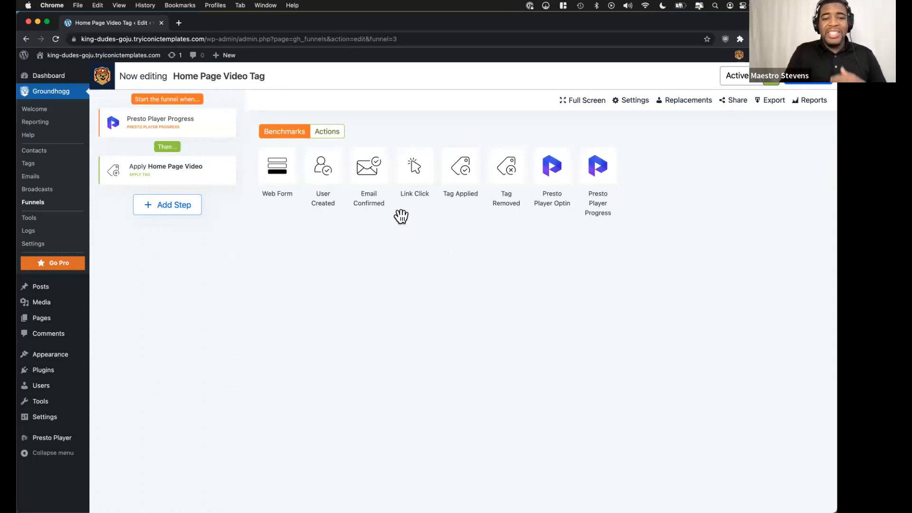
click(333, 138)
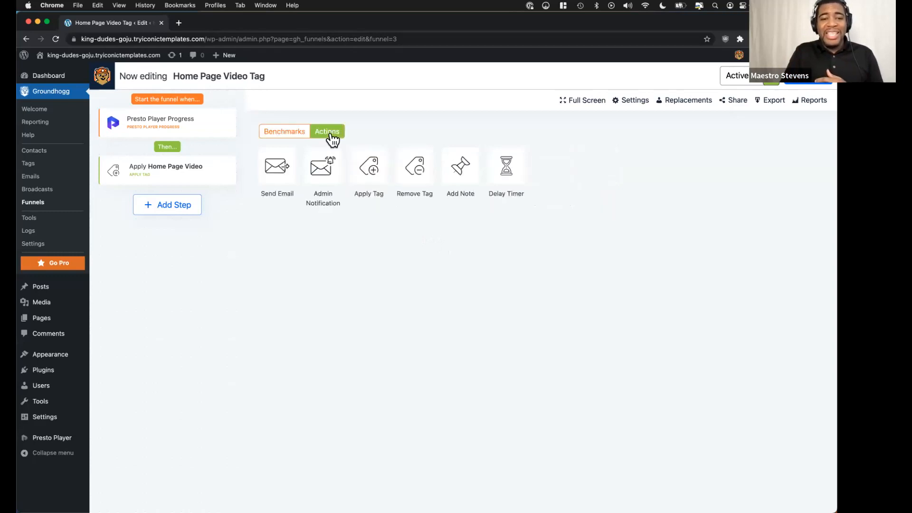
click(285, 133)
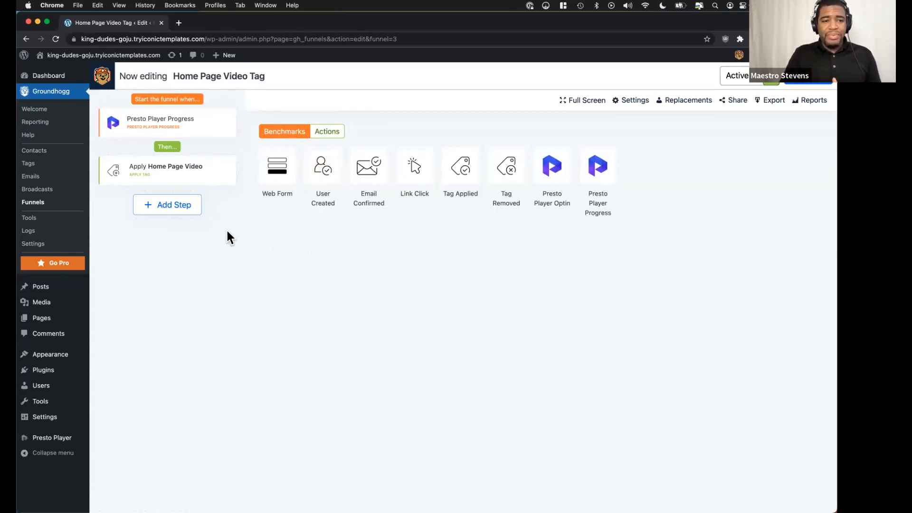
Check the Marketing Automation slide in Canva and return to Groundhogg's list of funnels.
key(ctrl+Up)
click(330, 230)
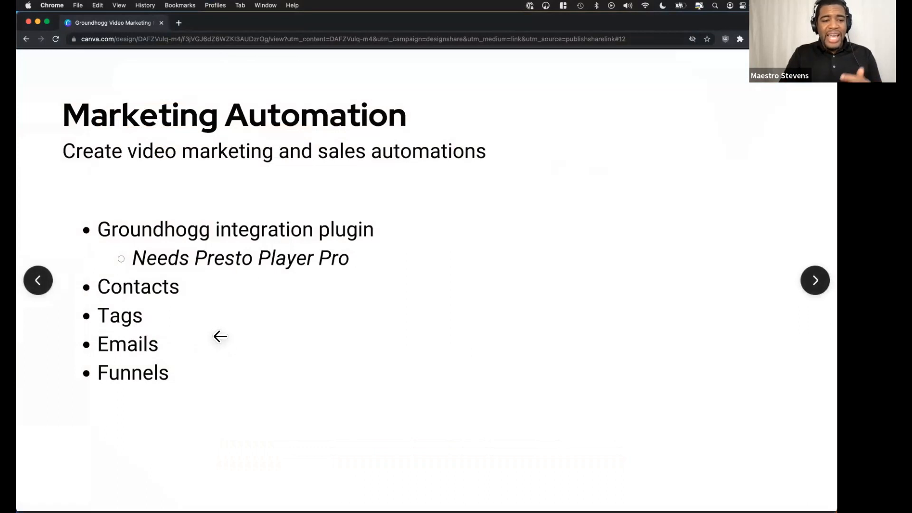
key(ctrl+Right)
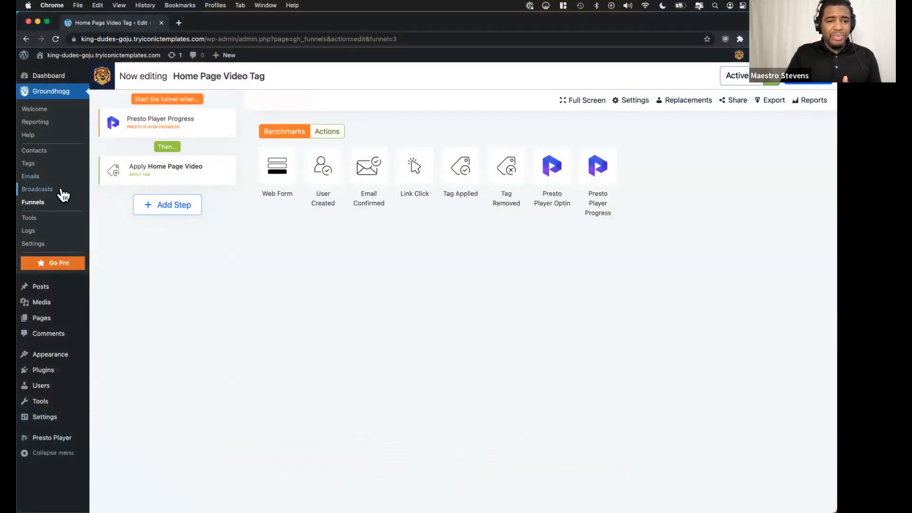
click(30, 202)
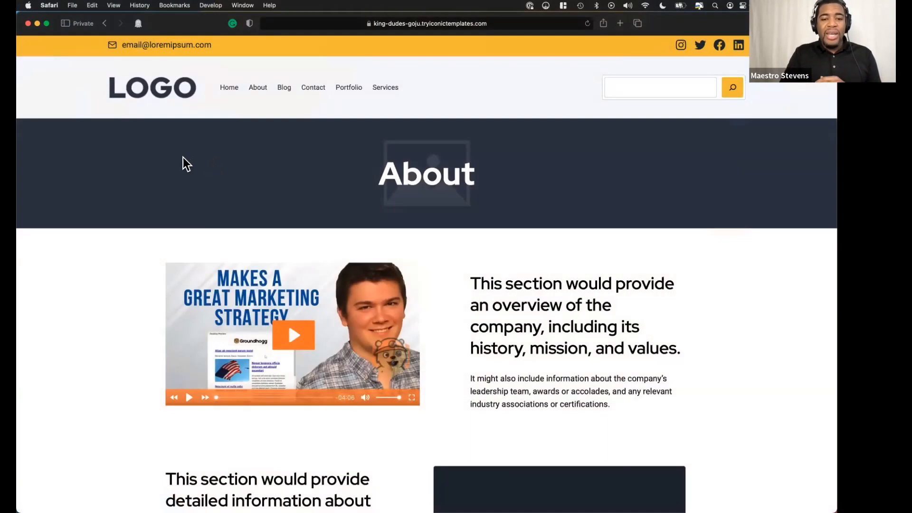
Switch to Safari and look over the public site's About page and its video.
scroll(183, 157, down, 1)
scroll(183, 157, up, 2)
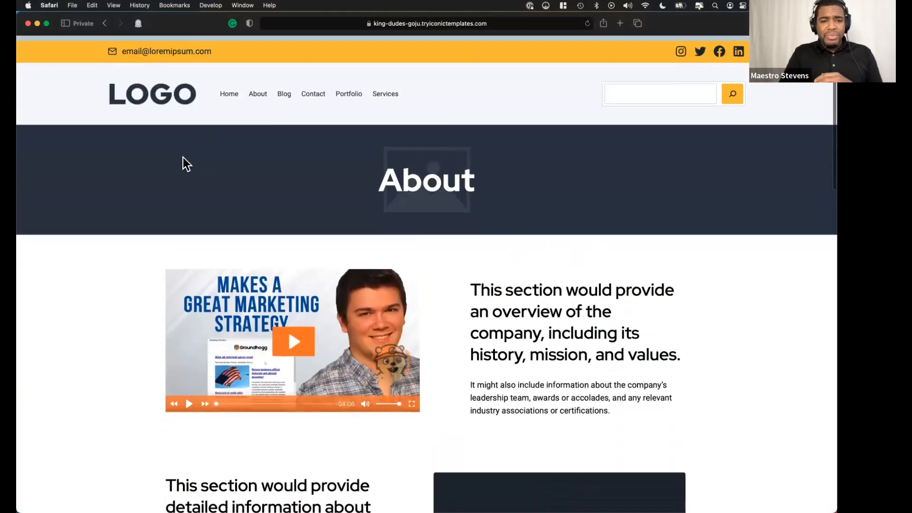
scroll(183, 157, down, 1)
scroll(182, 158, up, 1)
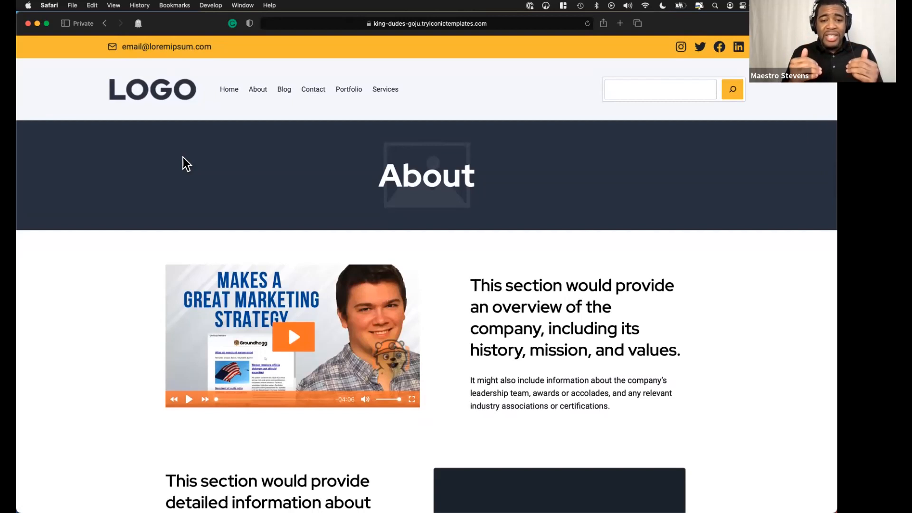
Play the About page video muted and skip ahead to just past its midpoint to bring up the email capture form.
scroll(185, 163, down, 3)
scroll(185, 163, up, 3)
scroll(180, 178, down, 2)
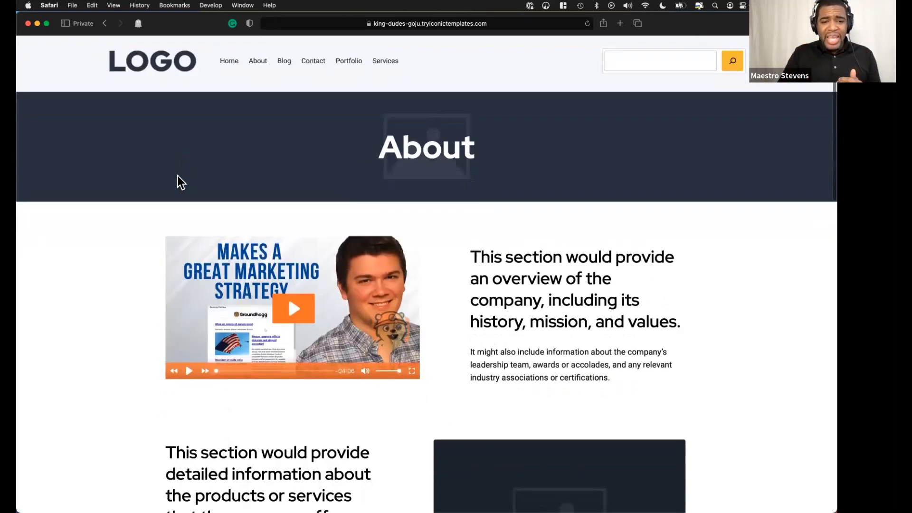
scroll(143, 197, up, 1)
scroll(142, 196, down, 3)
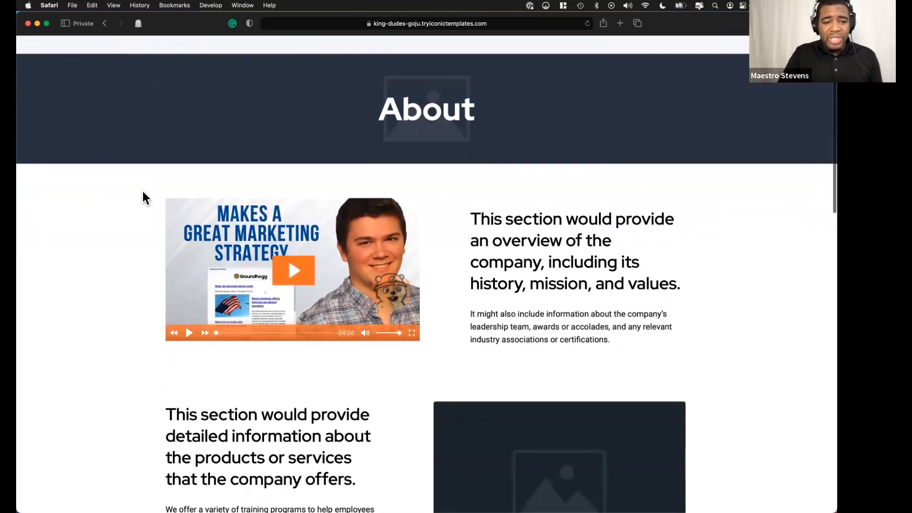
click(308, 284)
click(365, 332)
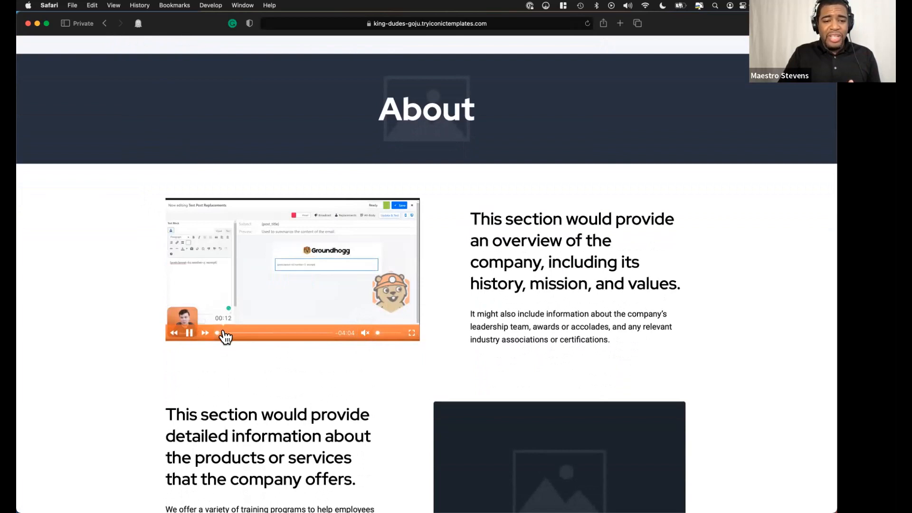
click(280, 333)
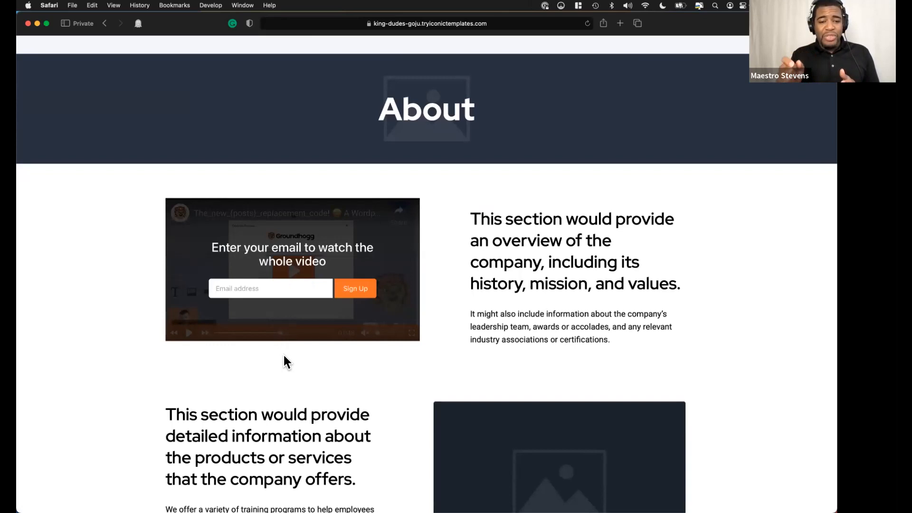
click(260, 292)
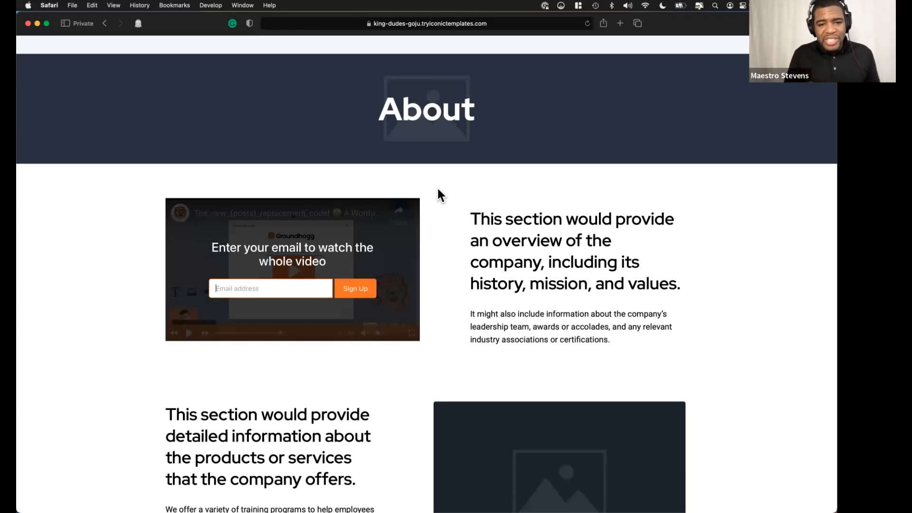
click(386, 228)
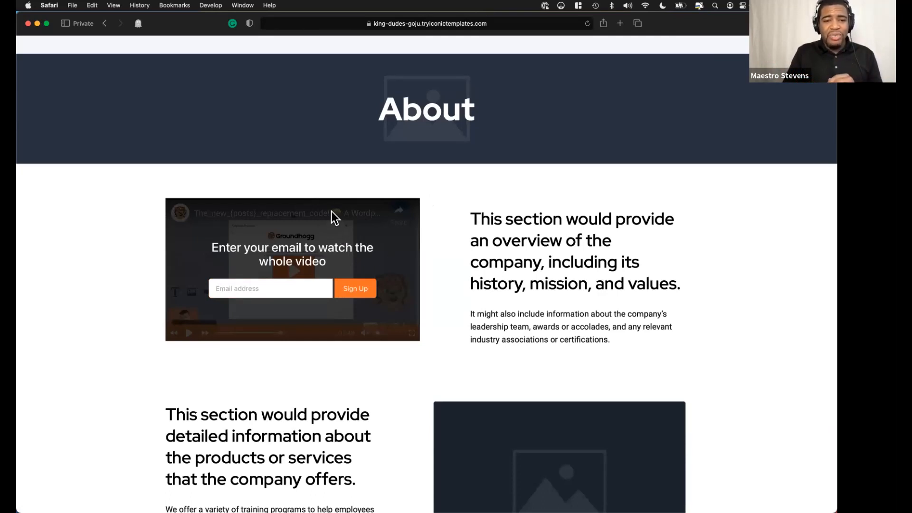
Reload the About page to reset its video to the beginning.
scroll(332, 212, up, 3)
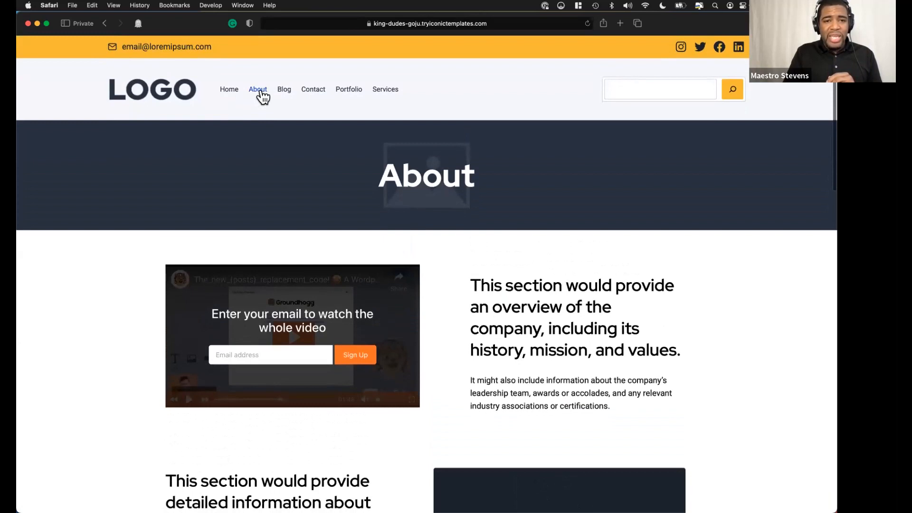
click(261, 92)
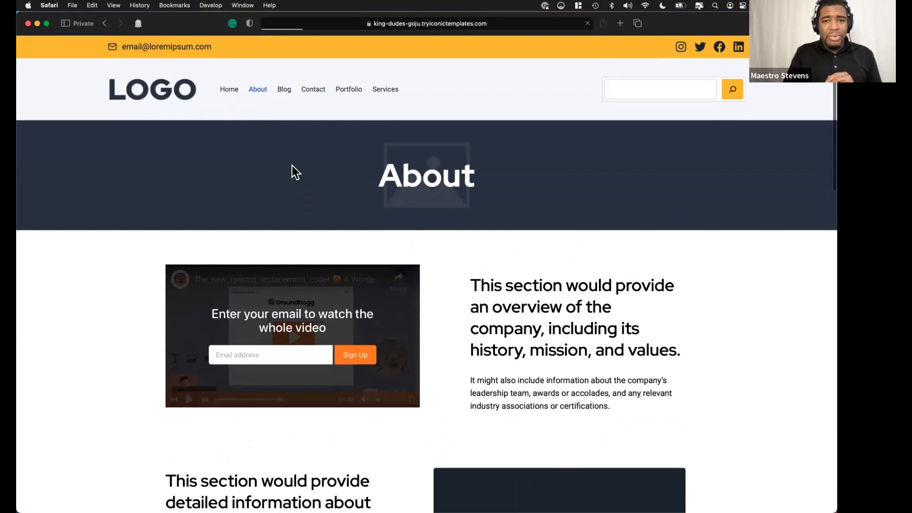
scroll(292, 165, down, 4)
scroll(292, 165, up, 4)
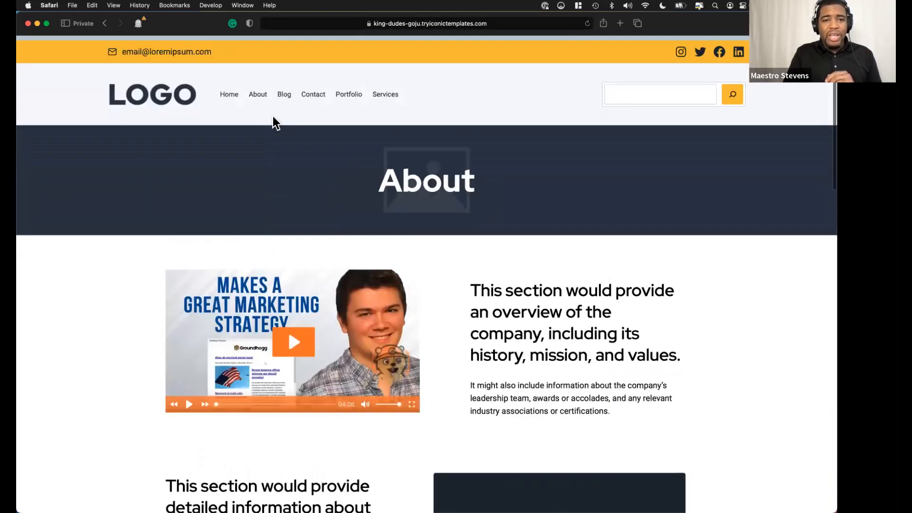
Open the Home page and look over its feature section and video.
click(228, 90)
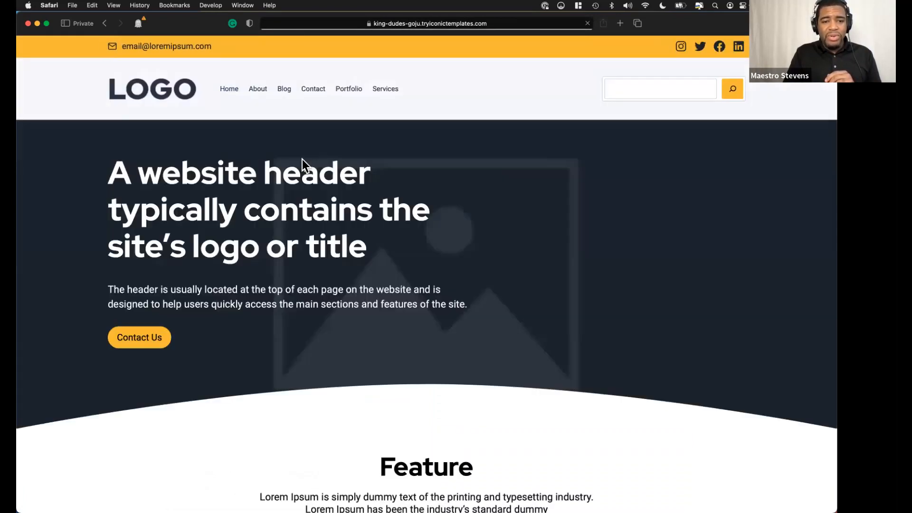
scroll(302, 162, down, 1)
scroll(303, 161, down, 10)
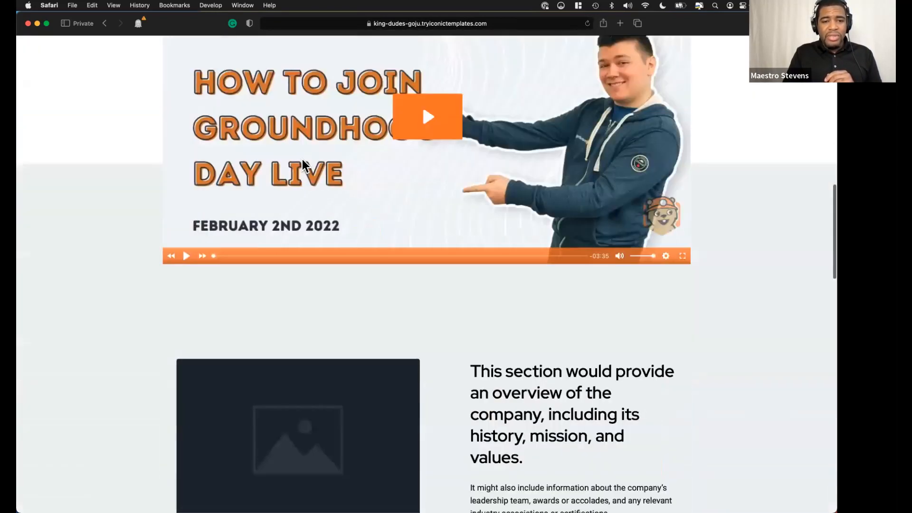
scroll(303, 159, up, 10)
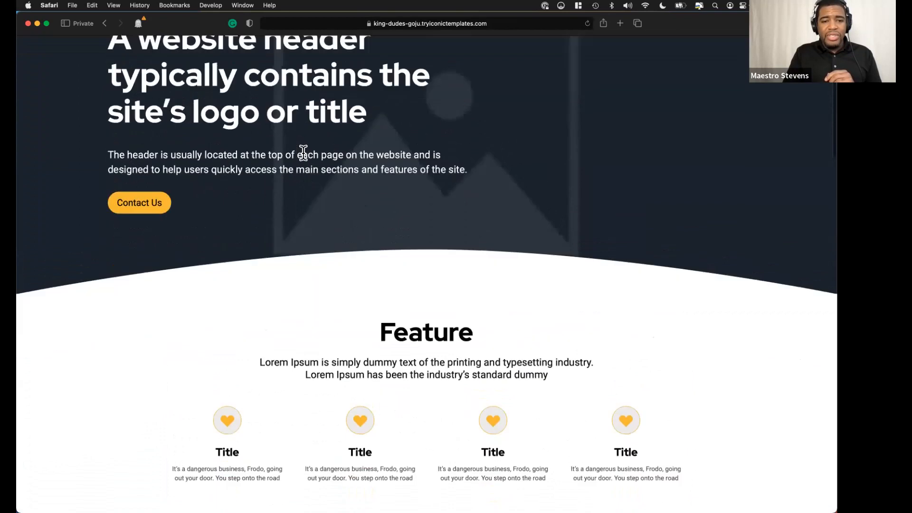
scroll(303, 152, up, 3)
Play the Home page video muted and skip almost to its end to bring up the sign-up call to action.
click(107, 24)
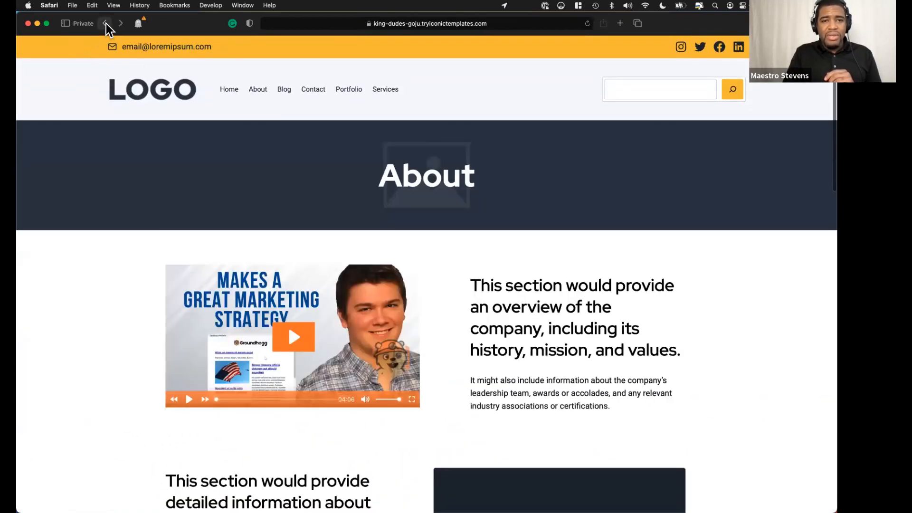
click(106, 24)
scroll(188, 241, down, 15)
scroll(301, 240, down, 5)
click(303, 238)
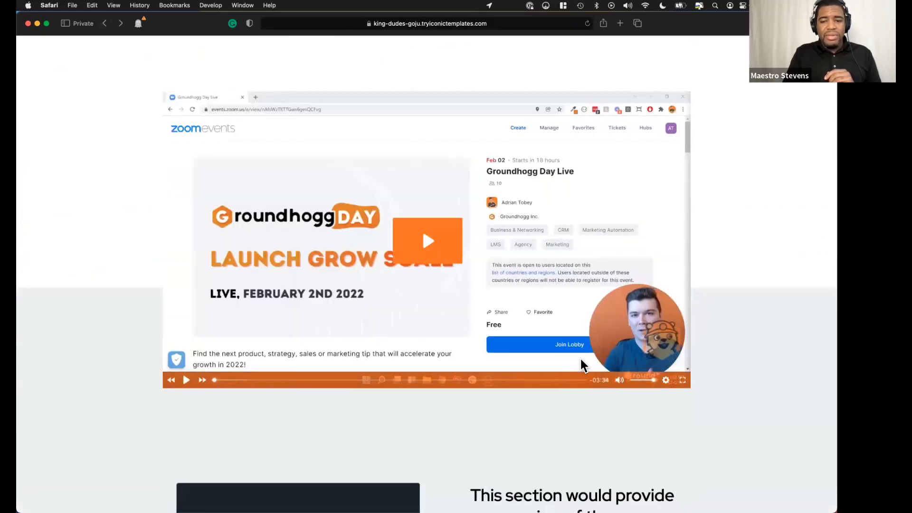
click(620, 379)
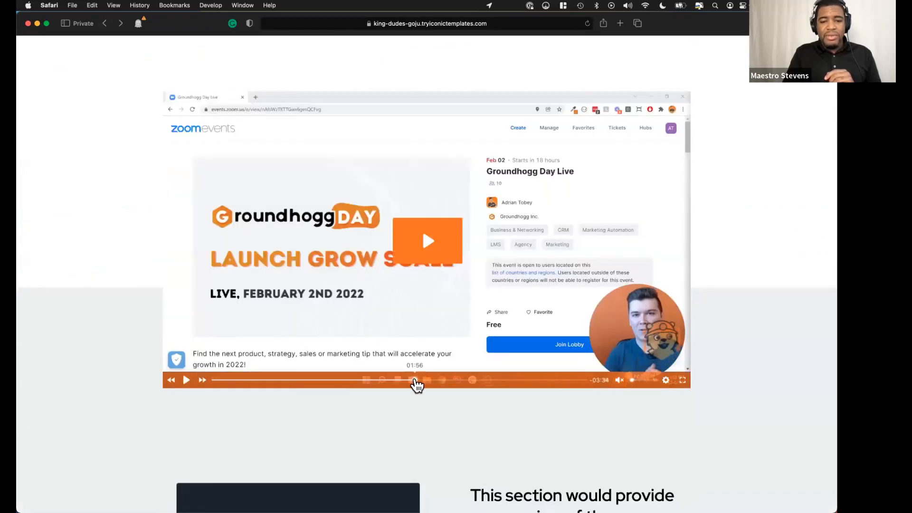
click(429, 381)
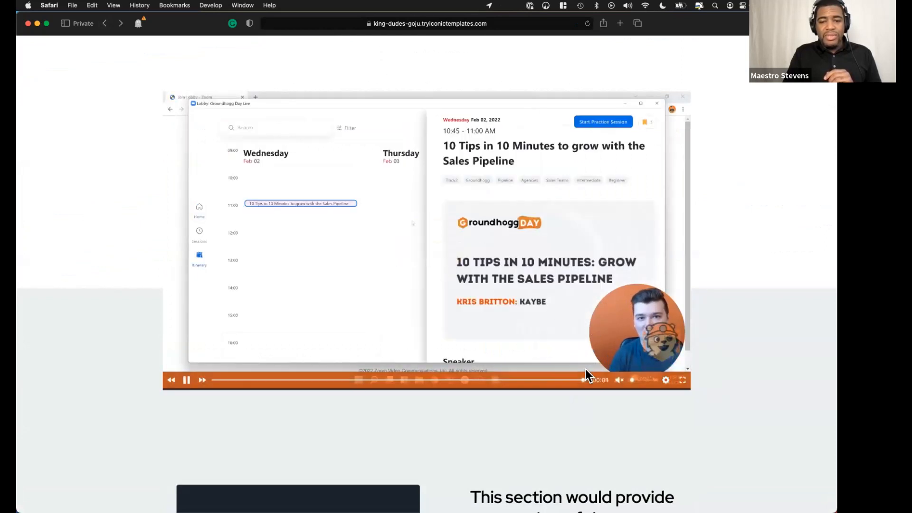
click(587, 379)
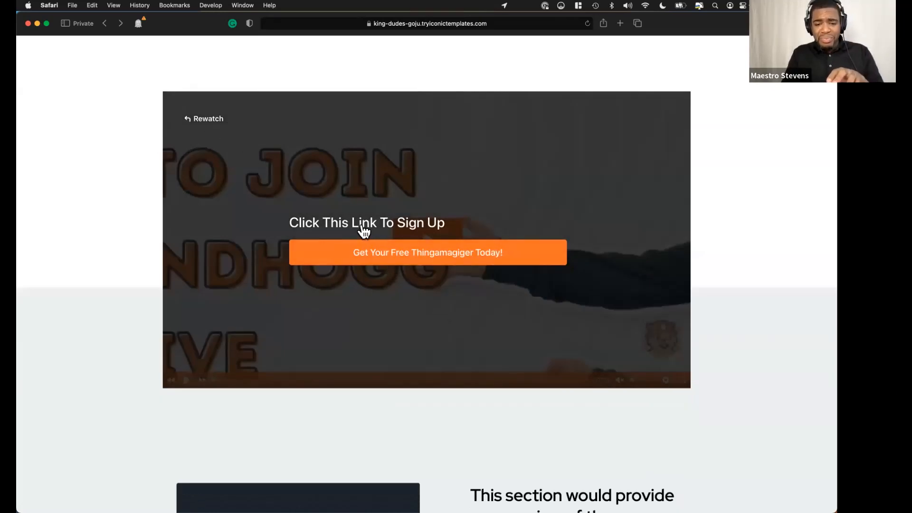
Rewatch the Home page video and skip to about three quarters of its length to show the Sign Up Now bar.
click(211, 122)
click(505, 369)
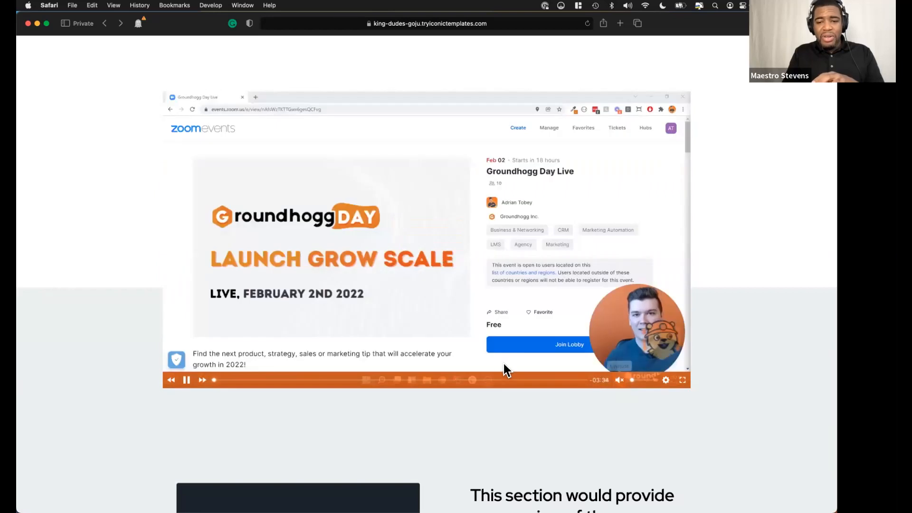
click(485, 380)
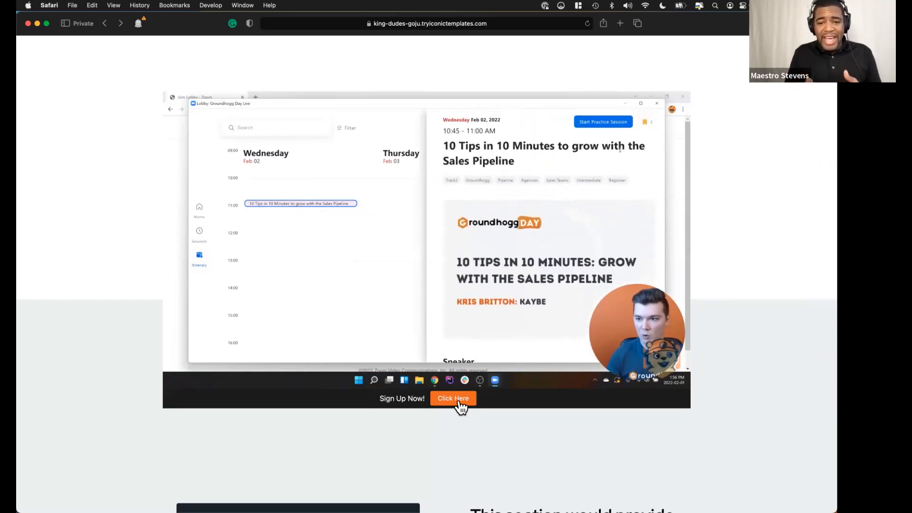
mouse_move(571, 395)
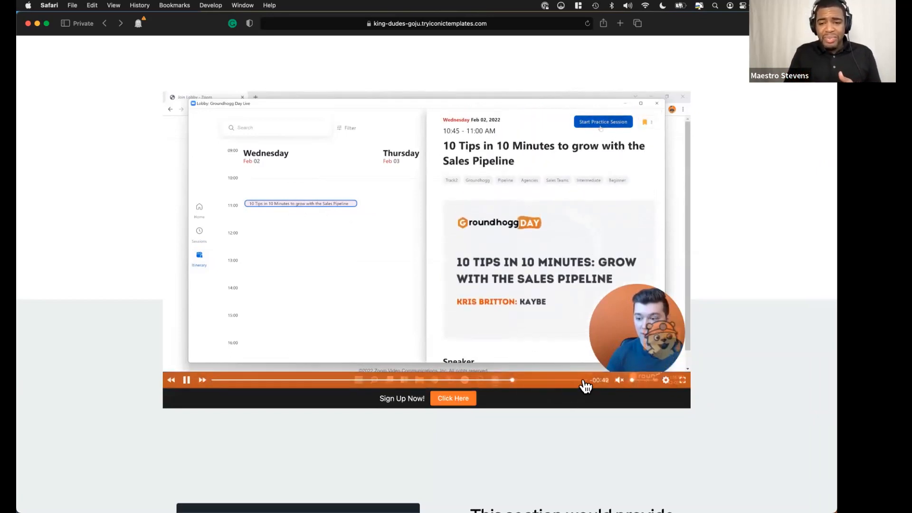
Return to the About page and play its video up to the email capture form.
scroll(395, 171, up, 5)
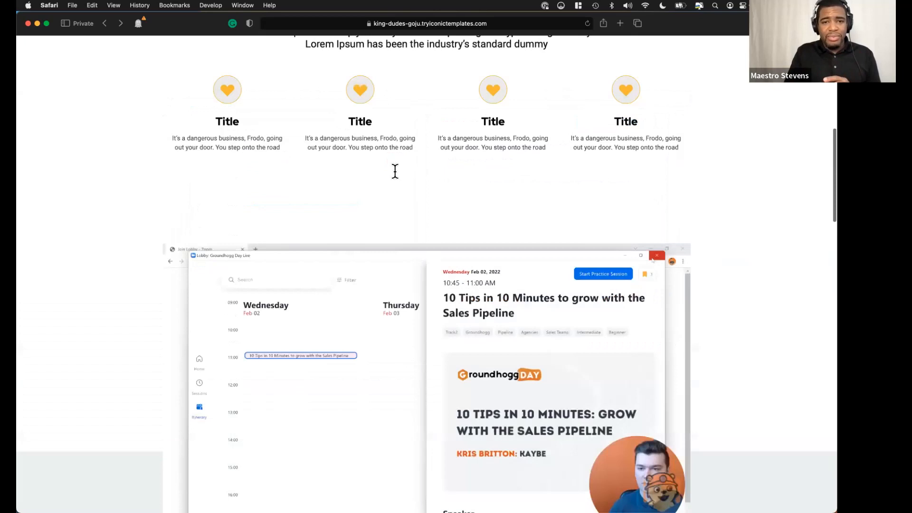
scroll(394, 171, up, 10)
click(257, 91)
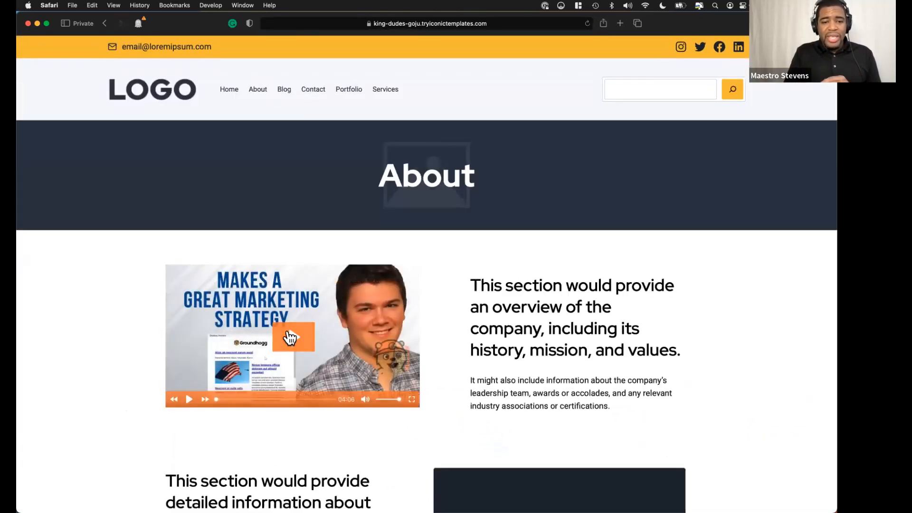
click(290, 337)
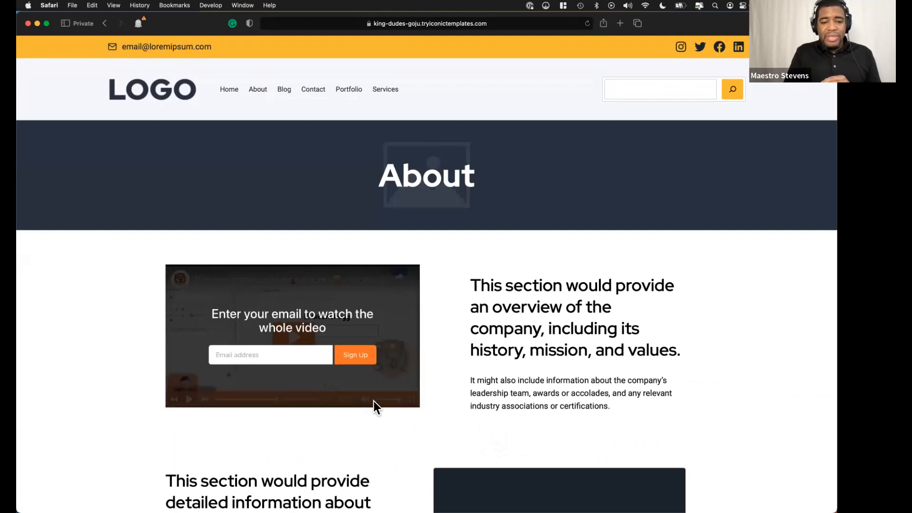
Sign up with an email address in the About video's capture form and resume the video.
click(280, 350)
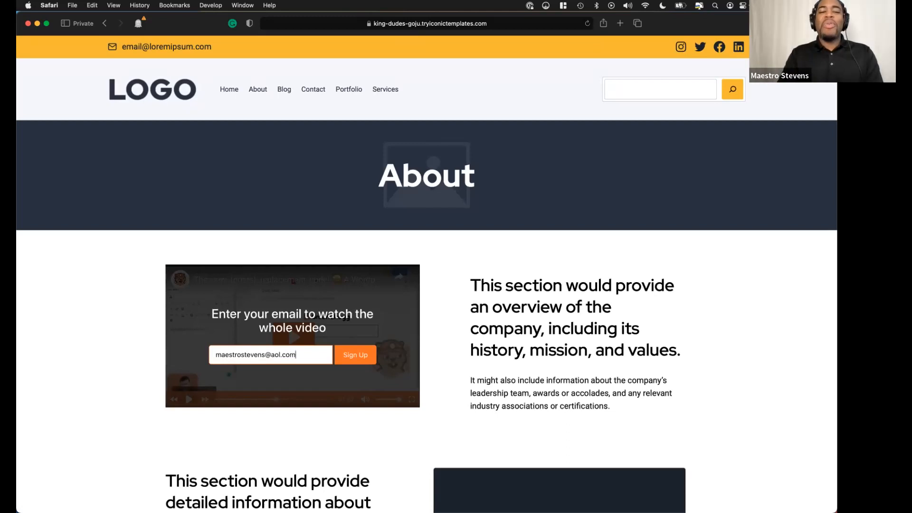
click(357, 356)
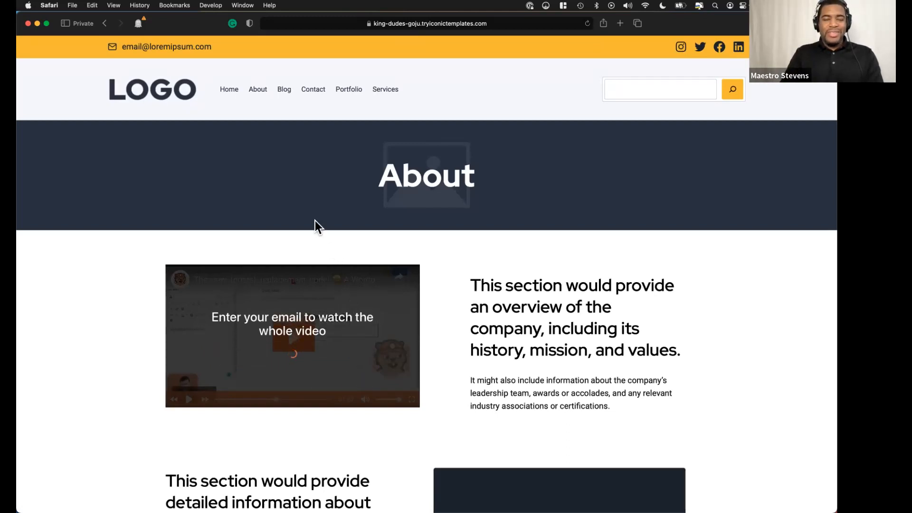
click(189, 399)
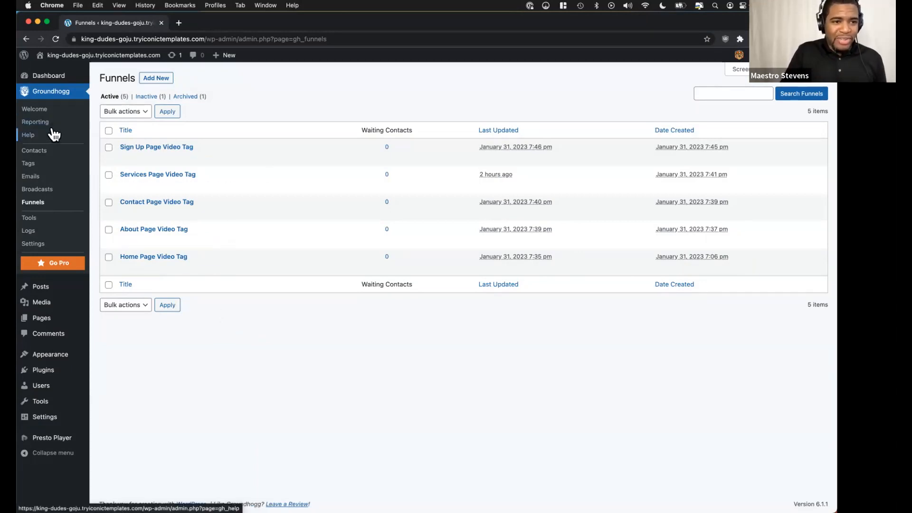
Switch to Chrome, open Groundhogg's contact list and examine the newest contact's status, creation date and tags.
click(47, 150)
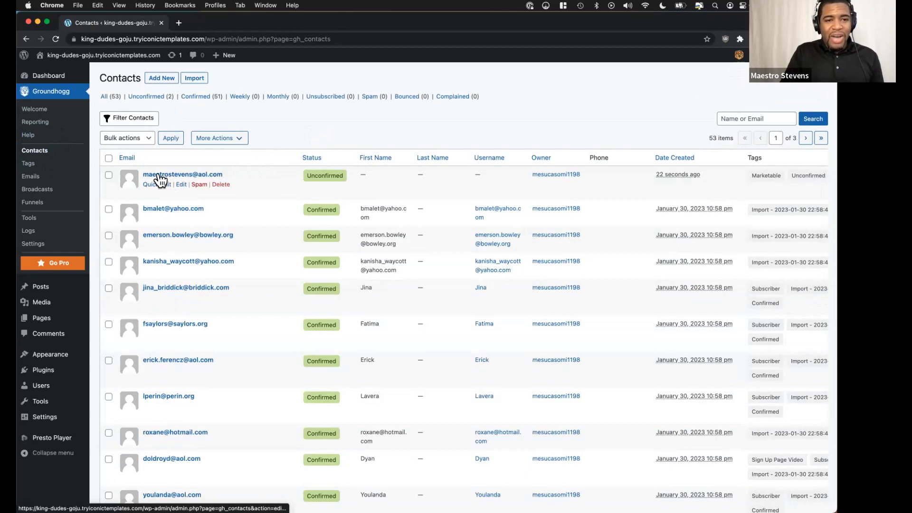
click(191, 180)
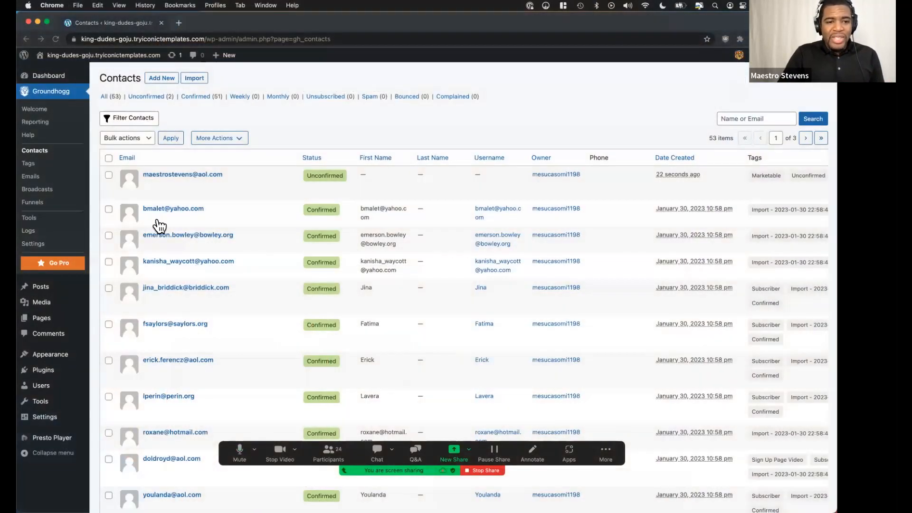
mouse_move(195, 194)
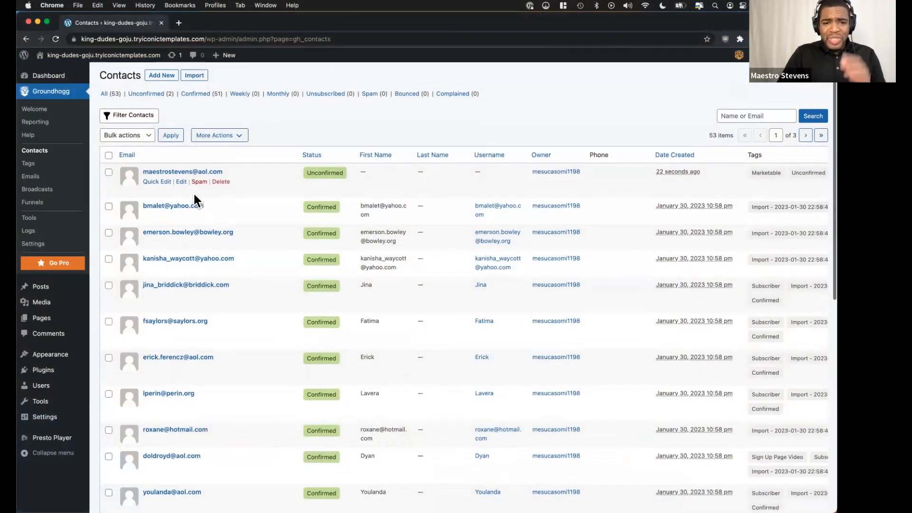
scroll(597, 234, down, 5)
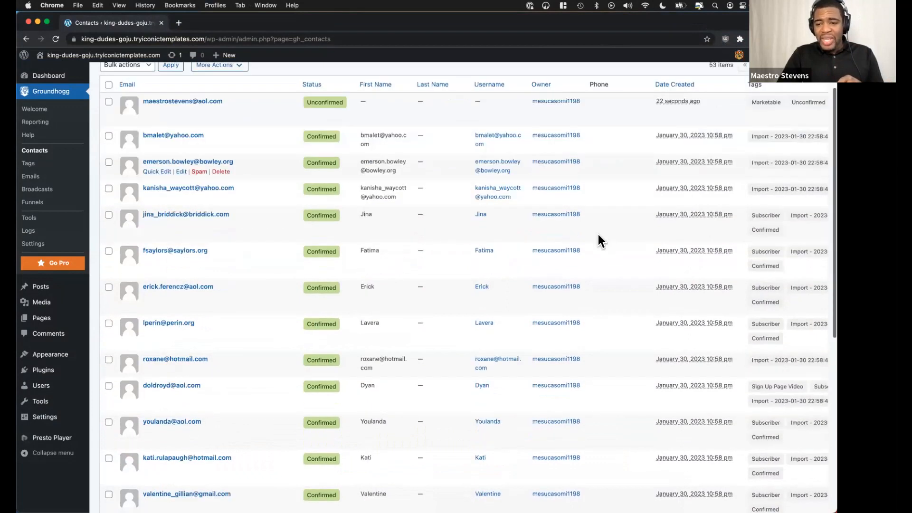
scroll(315, 234, up, 5)
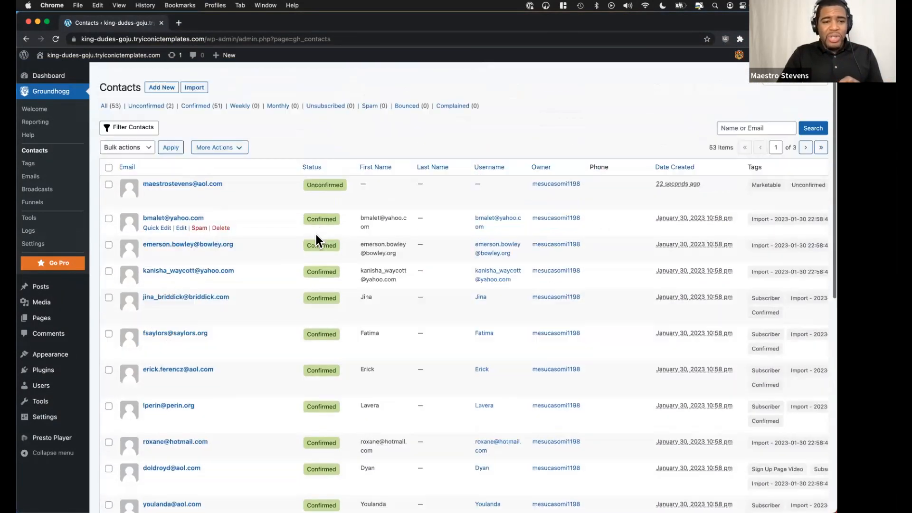
scroll(298, 259, down, 4)
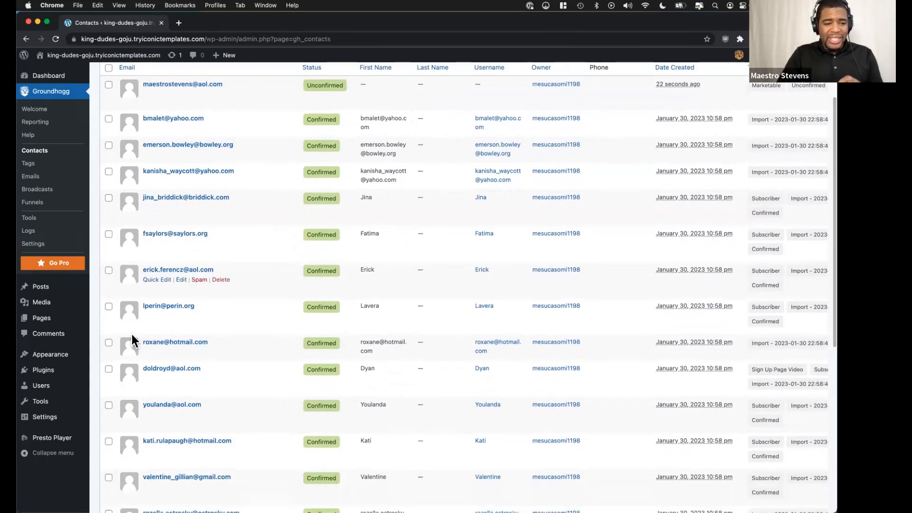
Open the WordPress user list and switch into one of the subscriber accounts.
click(62, 387)
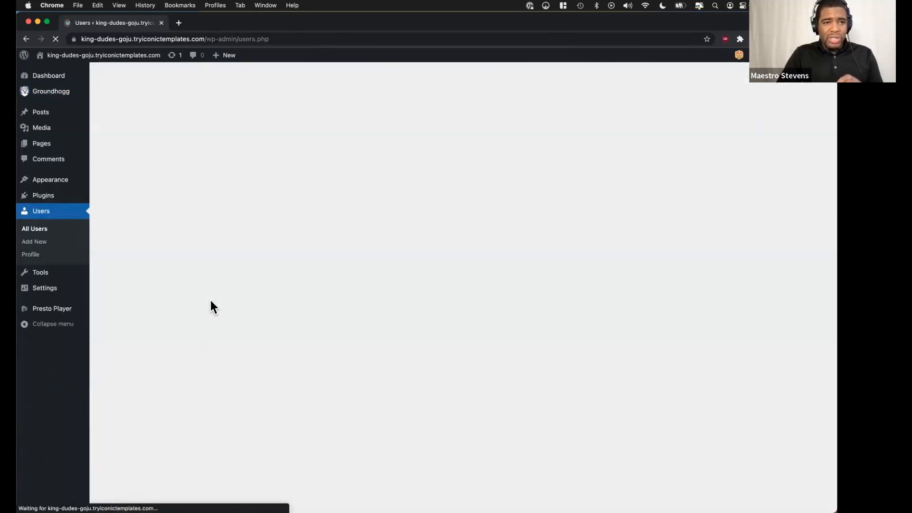
scroll(216, 294, down, 3)
scroll(221, 292, down, 3)
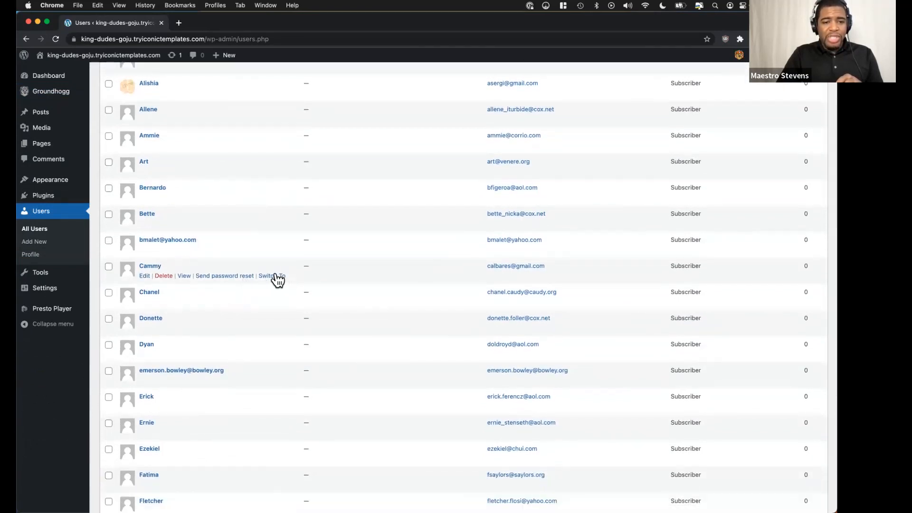
click(275, 277)
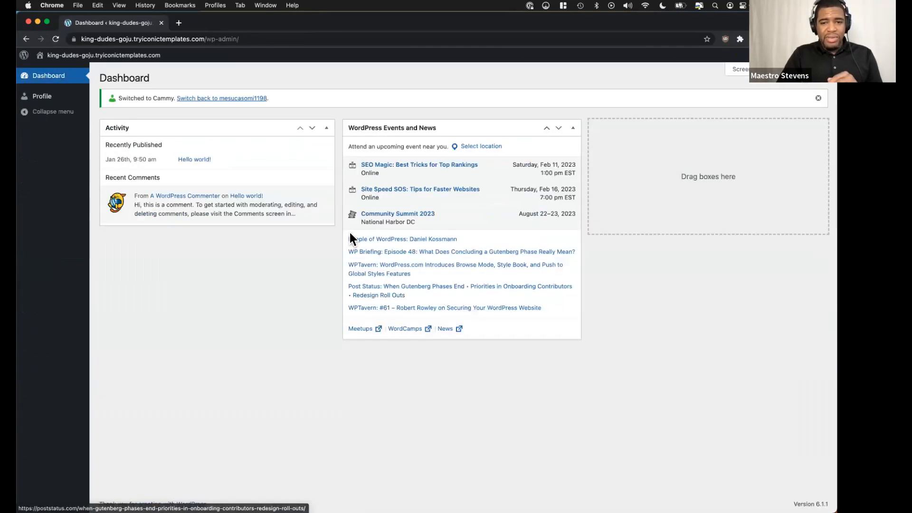
Try to return to the user list and switch into a different subscriber account.
click(28, 39)
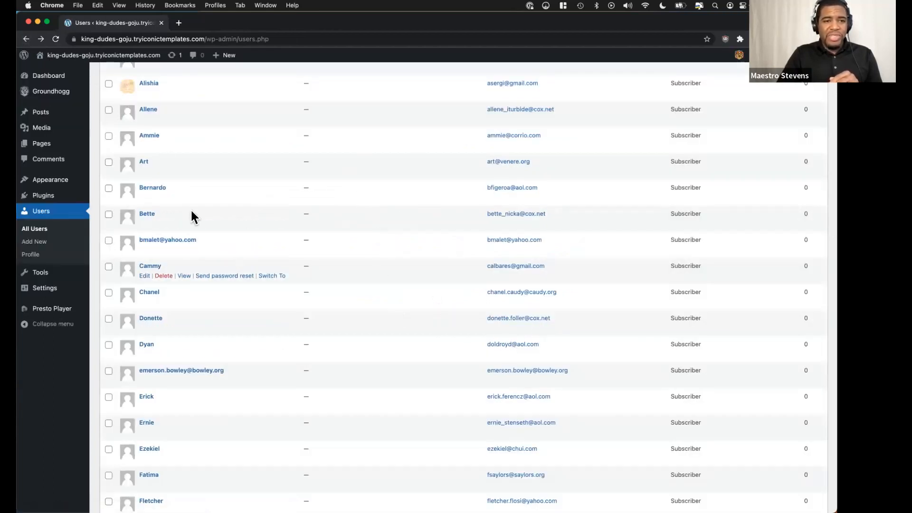
click(41, 39)
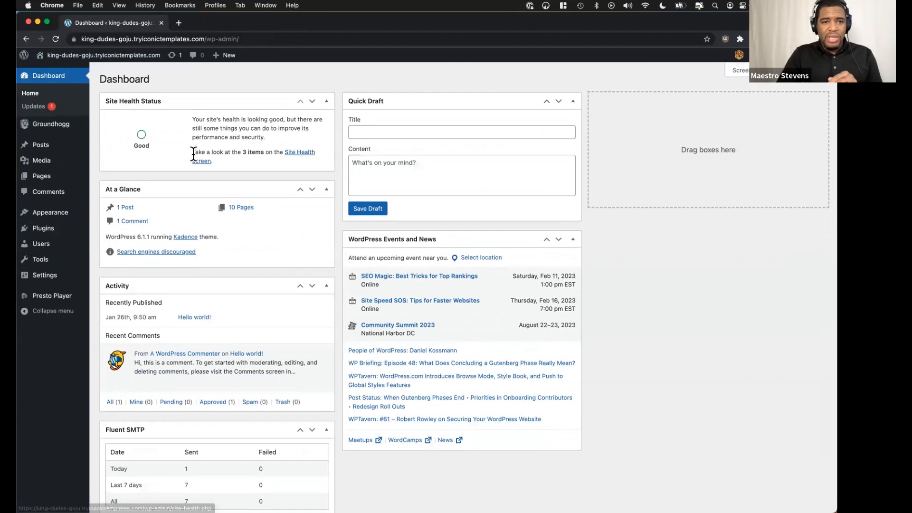
mouse_move(59, 283)
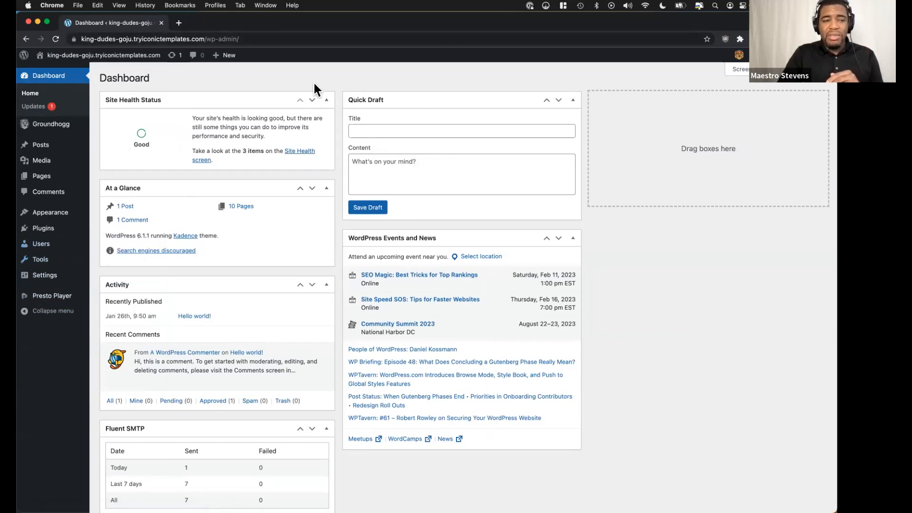
click(26, 39)
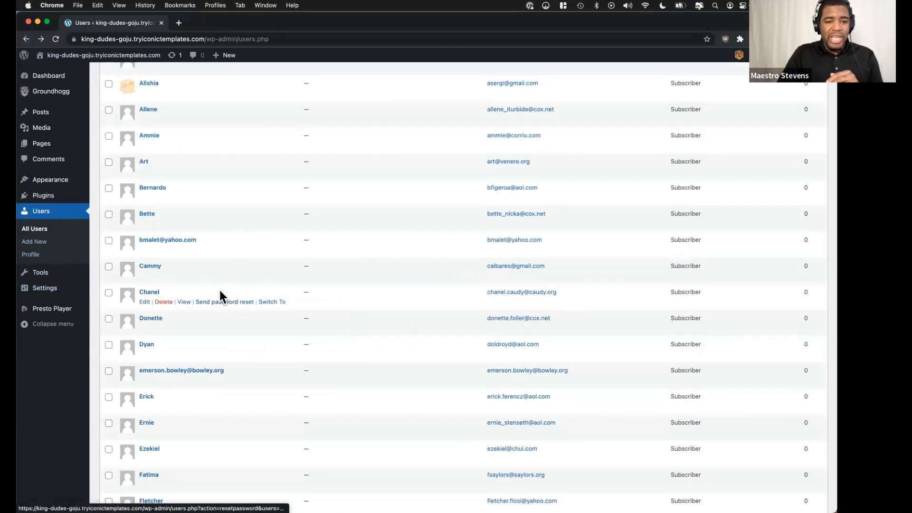
click(272, 302)
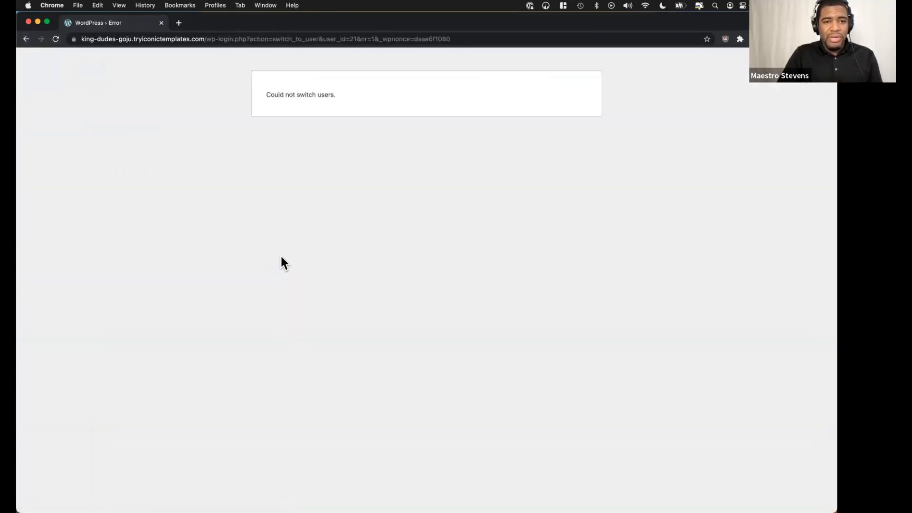
click(26, 38)
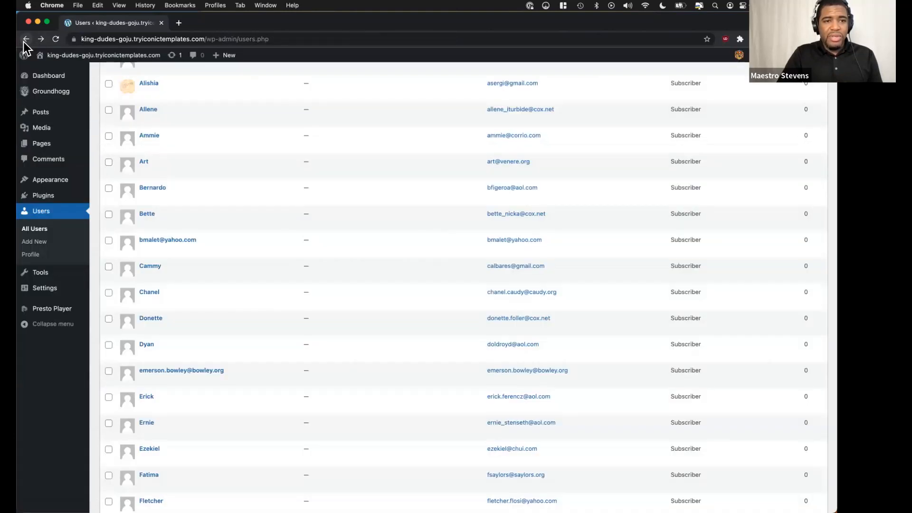
click(56, 39)
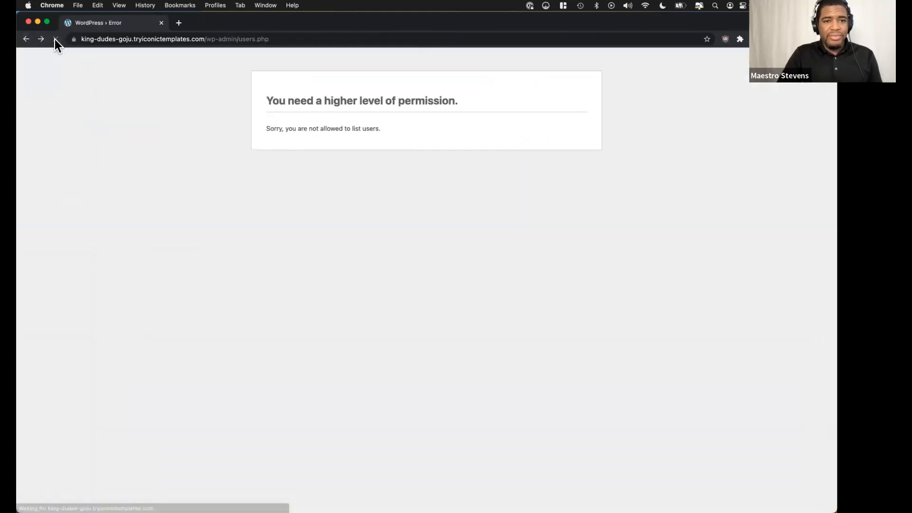
click(26, 39)
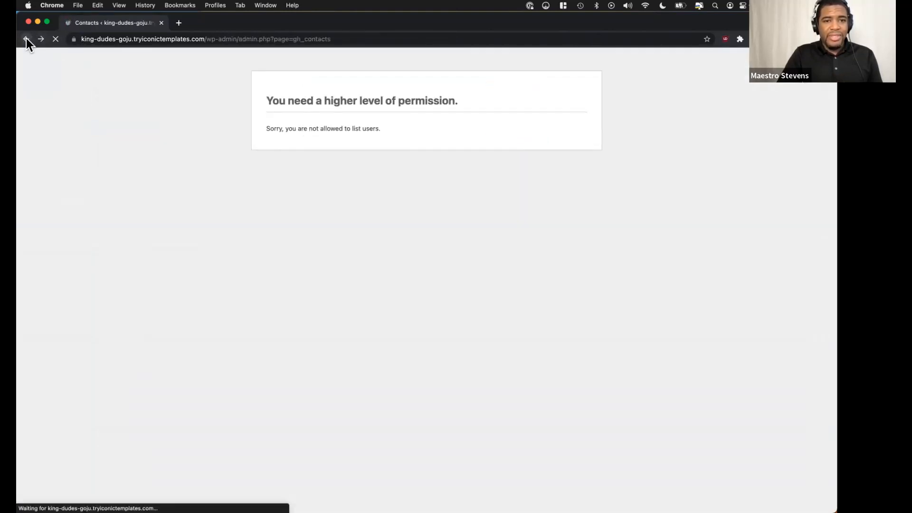
click(26, 39)
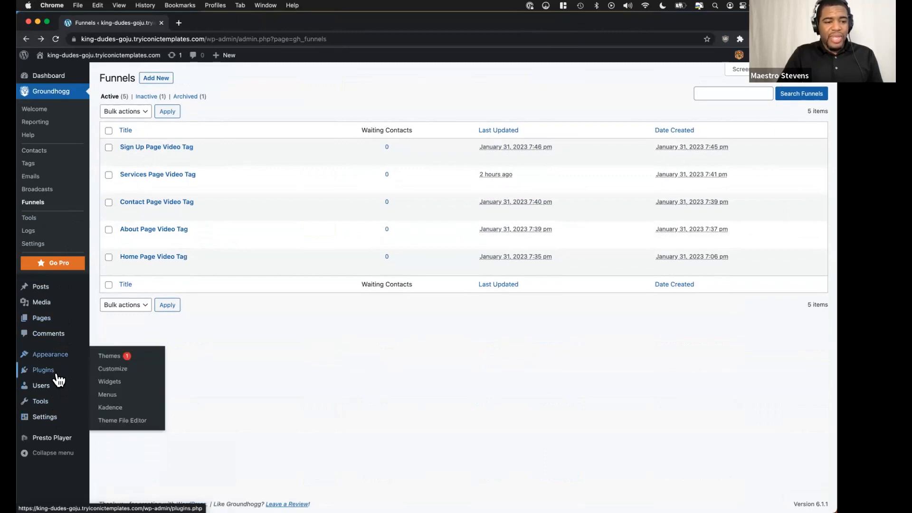
click(127, 389)
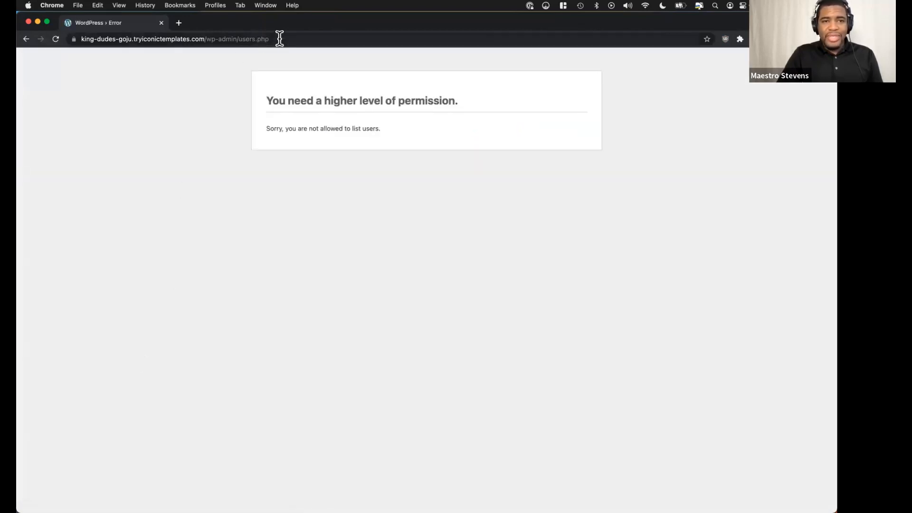
Load the site's wp-admin dashboard by shortening the page address and switch back to the administrator account.
drag(289, 39, 244, 40)
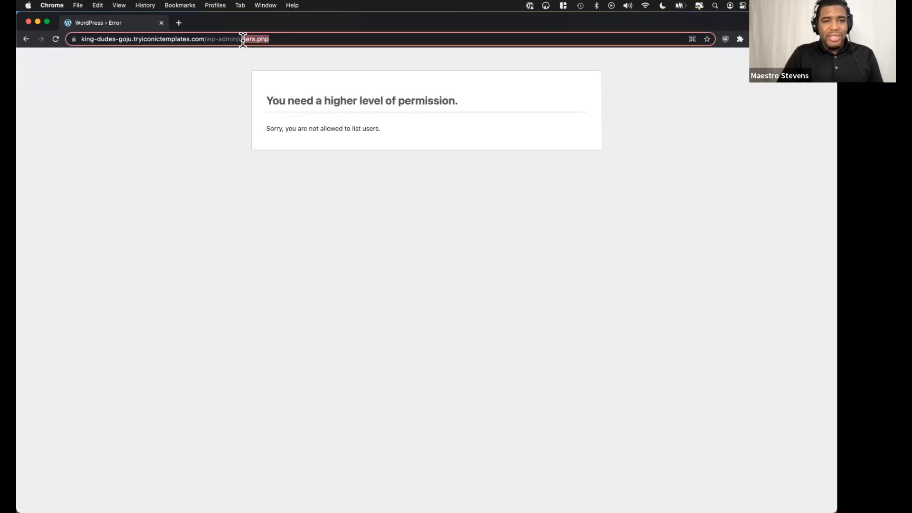
key(BackSpace)
key(BackSpace)
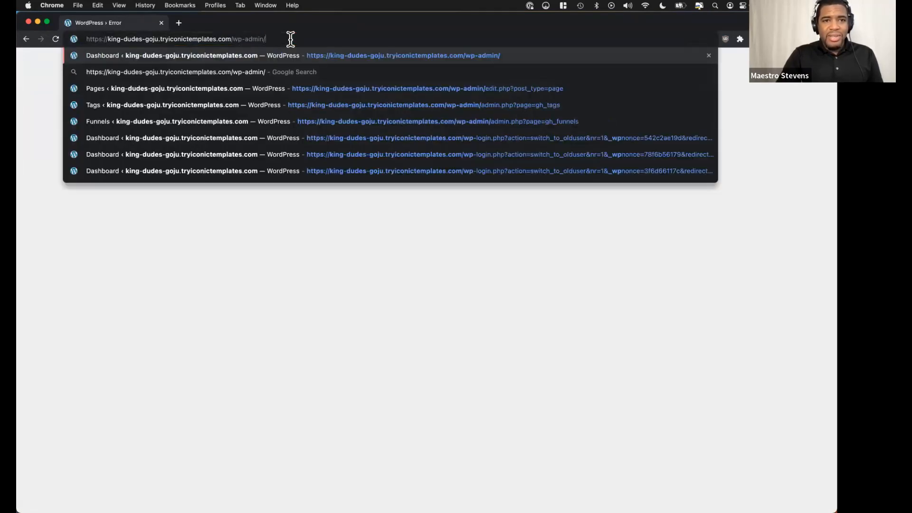
key(Return)
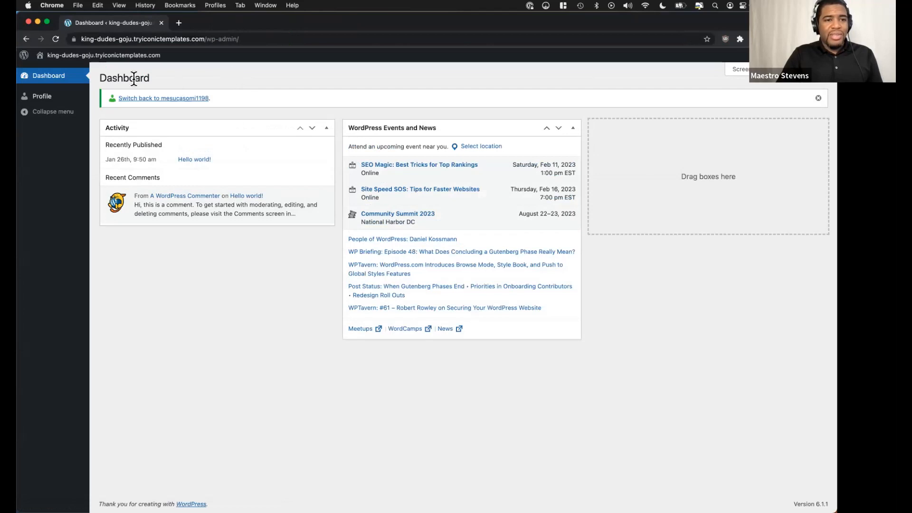
click(164, 99)
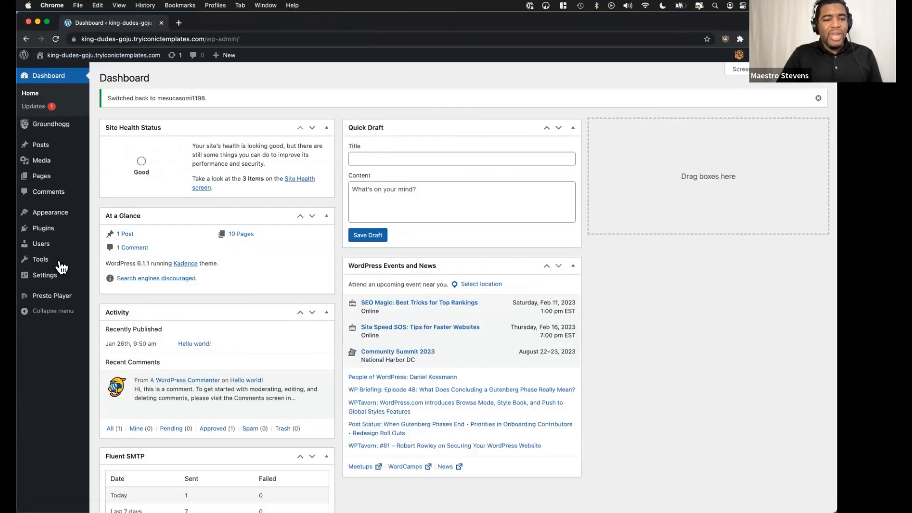
Open the Pages list in a new browser tab and view the About page in another tab.
mouse_move(86, 247)
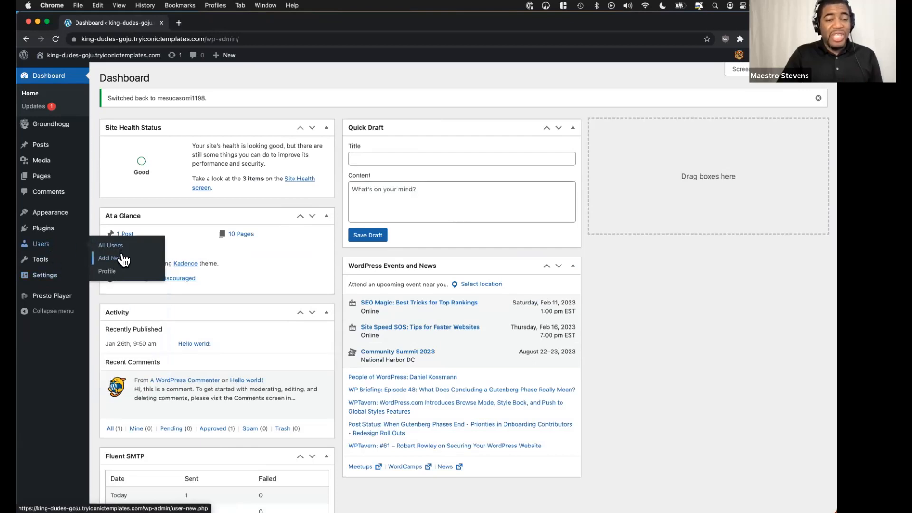
mouse_move(60, 178)
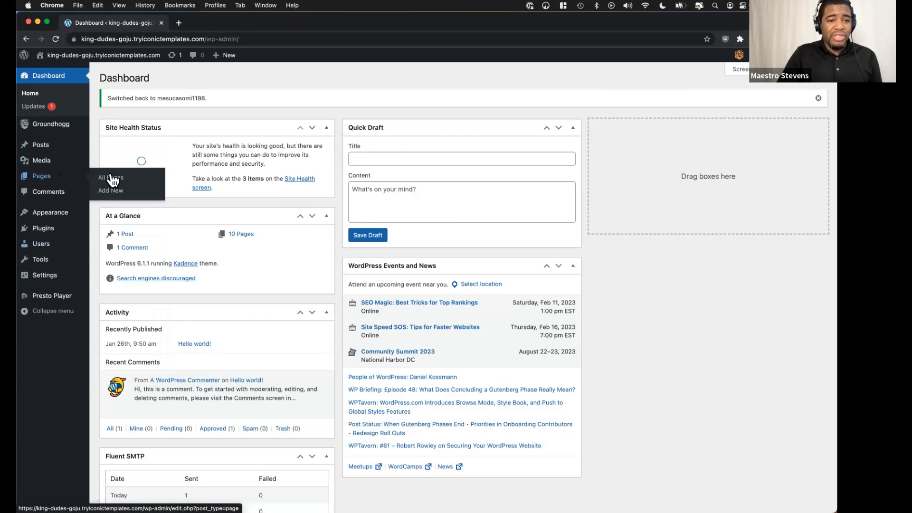
super+click(118, 180)
click(219, 19)
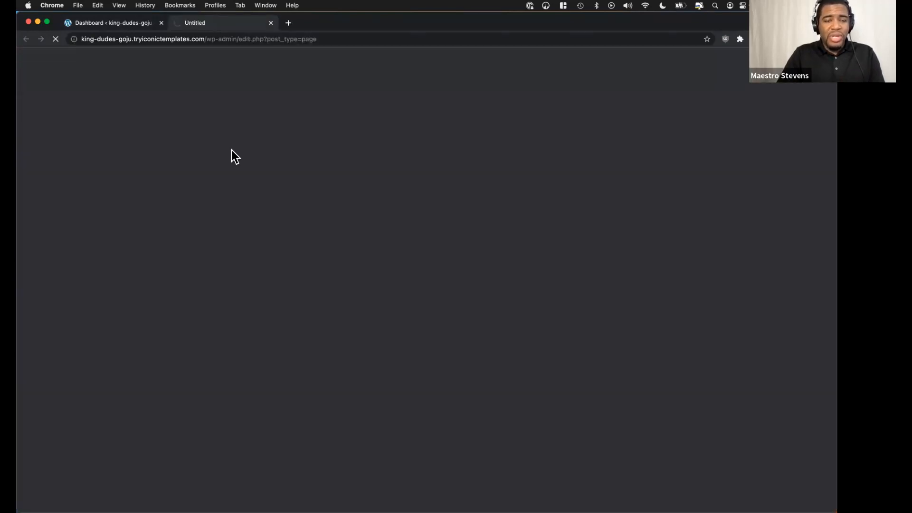
super+click(196, 159)
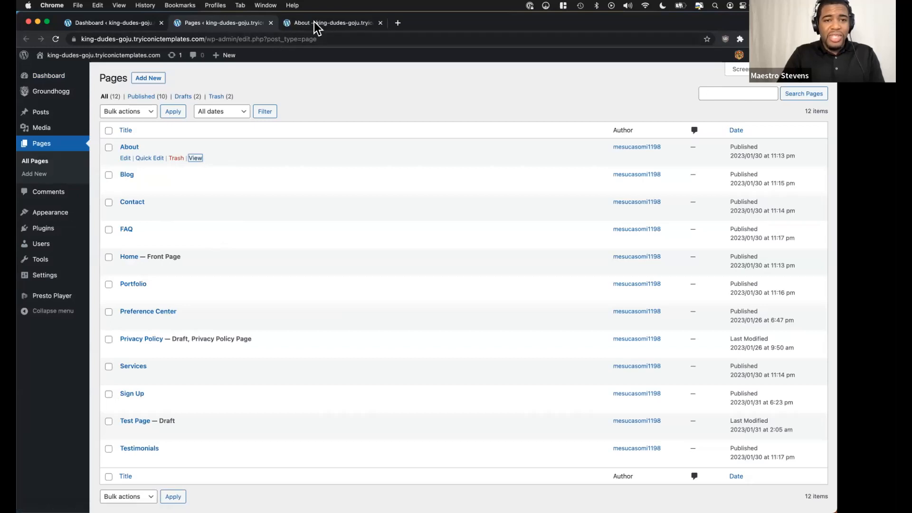
click(315, 22)
Return to the dashboard's browser tab, open the user list and switch into the same subscriber's account as before.
click(149, 20)
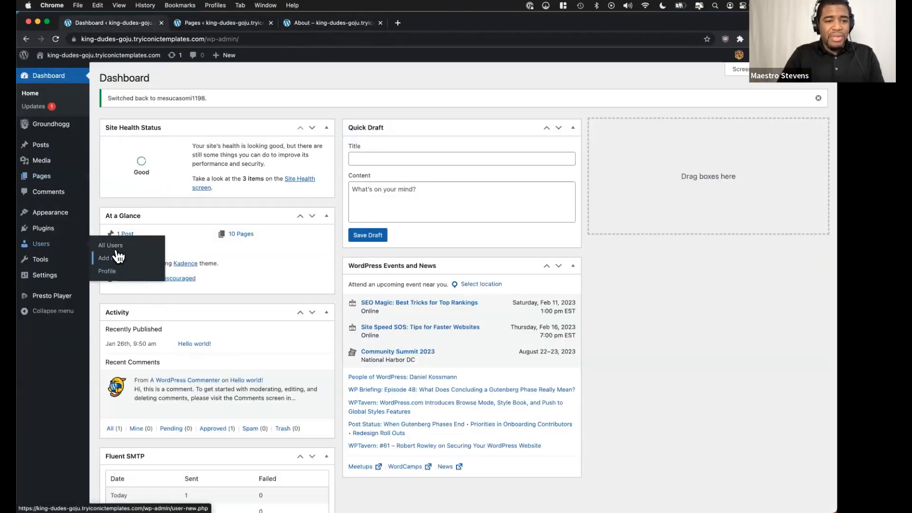
click(116, 247)
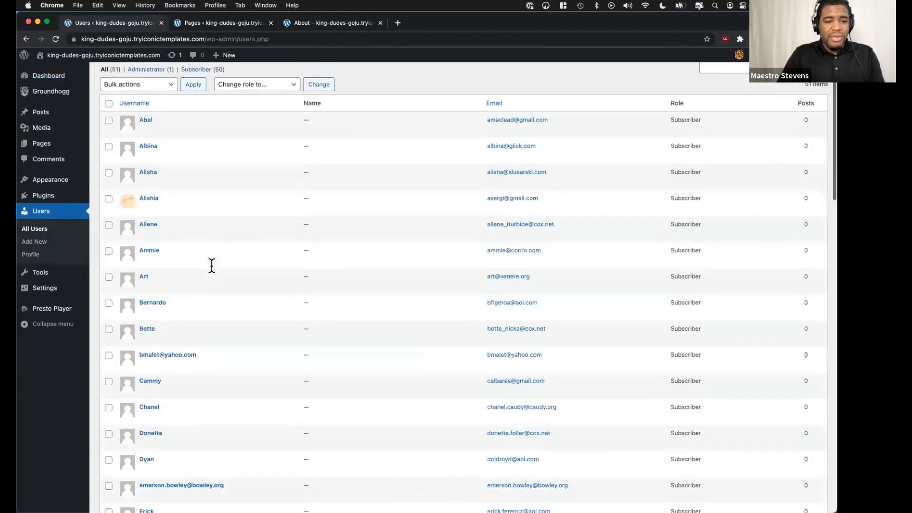
scroll(204, 275, down, 3)
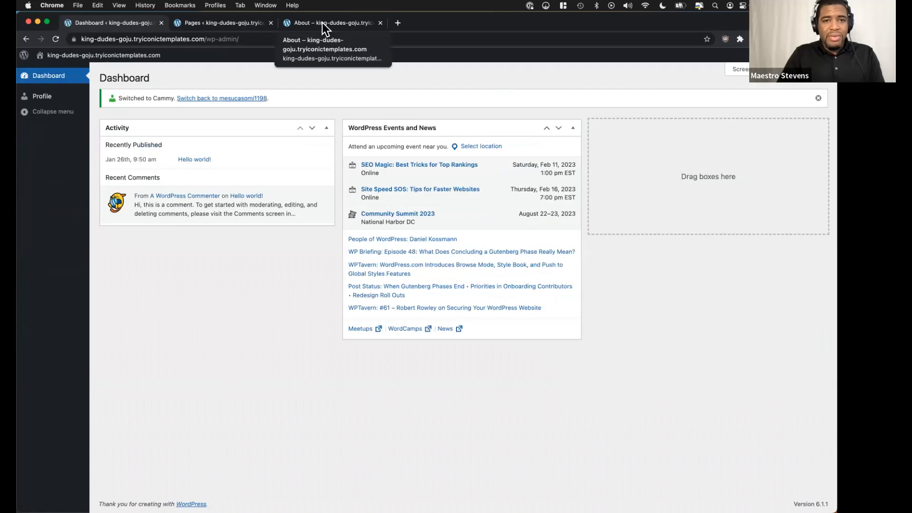
Reload the About page as the subscriber, play its video muted, skip ahead to about 01:32 and pause it.
click(322, 22)
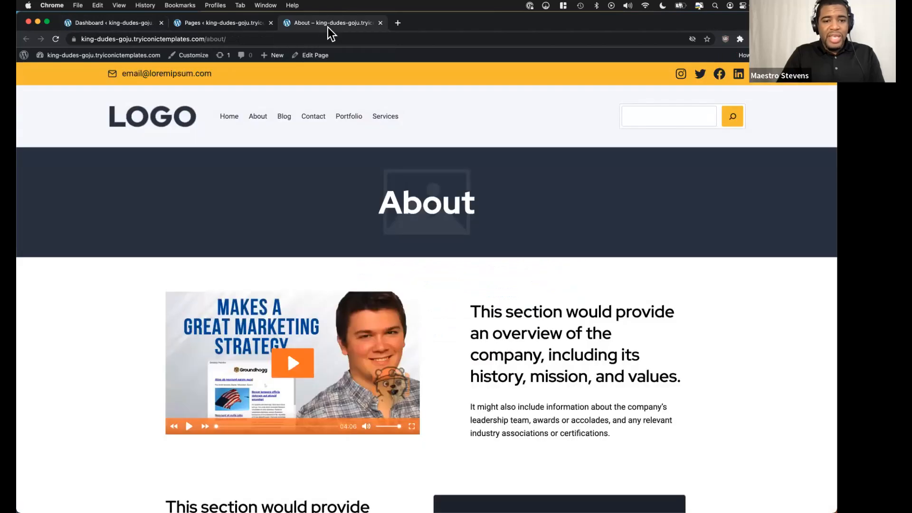
click(57, 39)
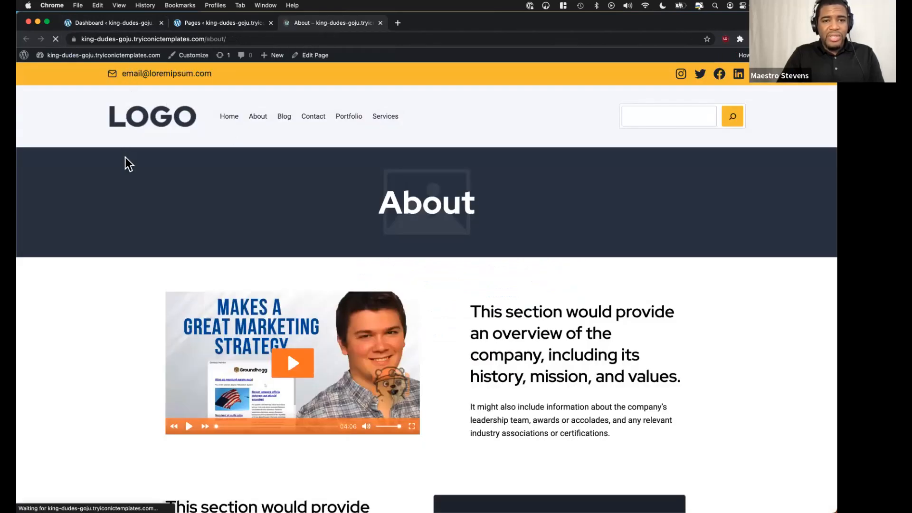
scroll(231, 247, down, 3)
click(290, 247)
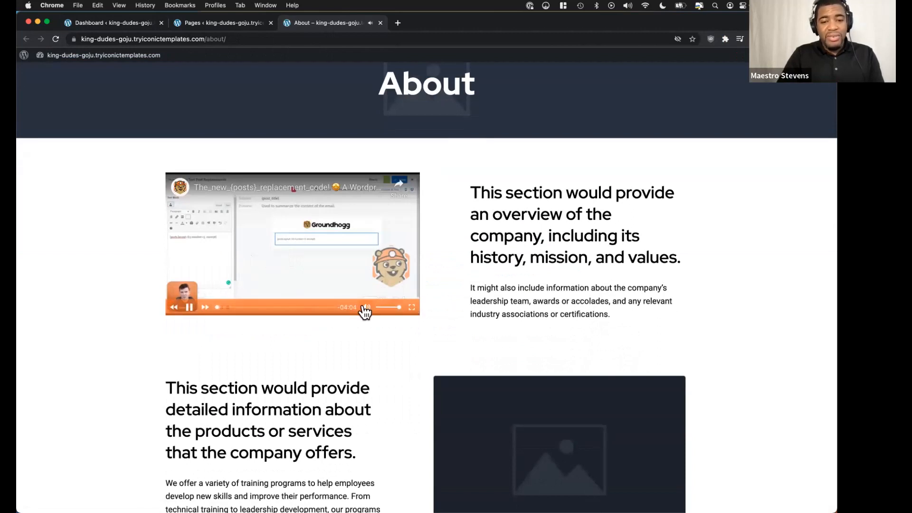
click(260, 307)
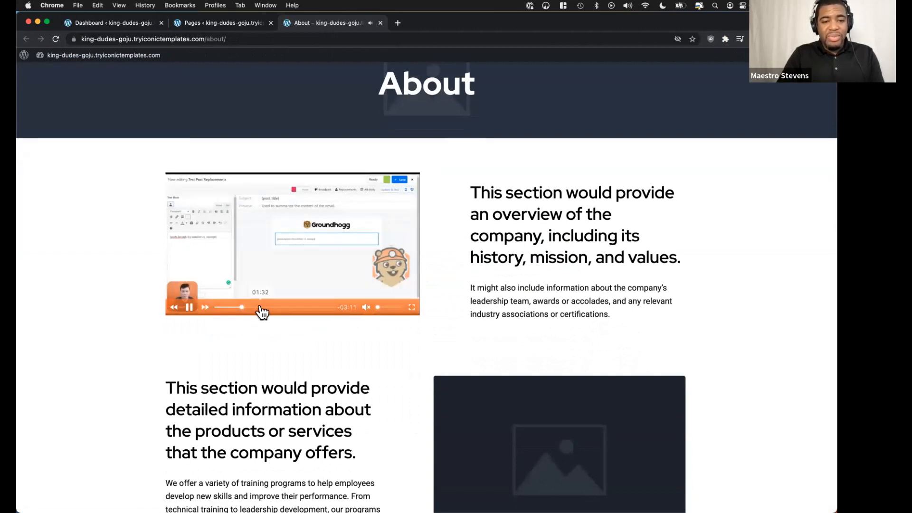
click(189, 307)
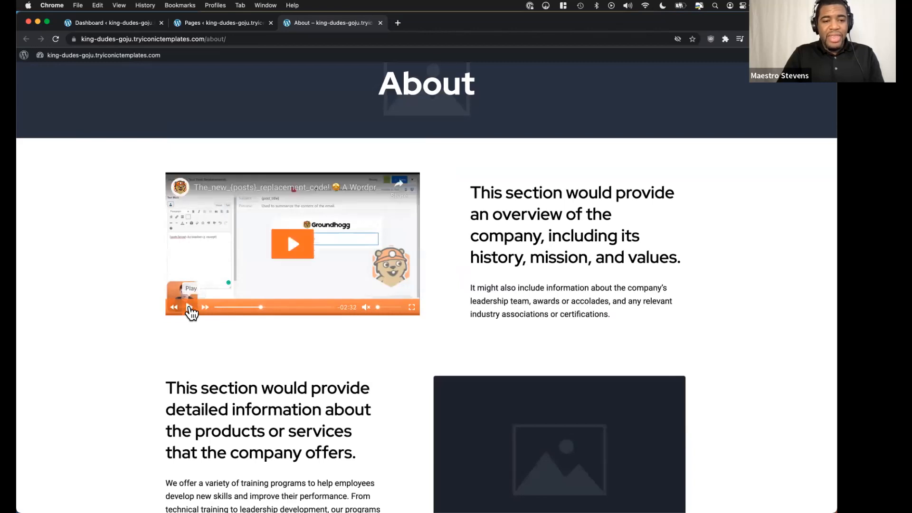
Switch back to the administrator account and search Groundhogg's contacts for the subscriber by first name.
click(130, 21)
click(214, 100)
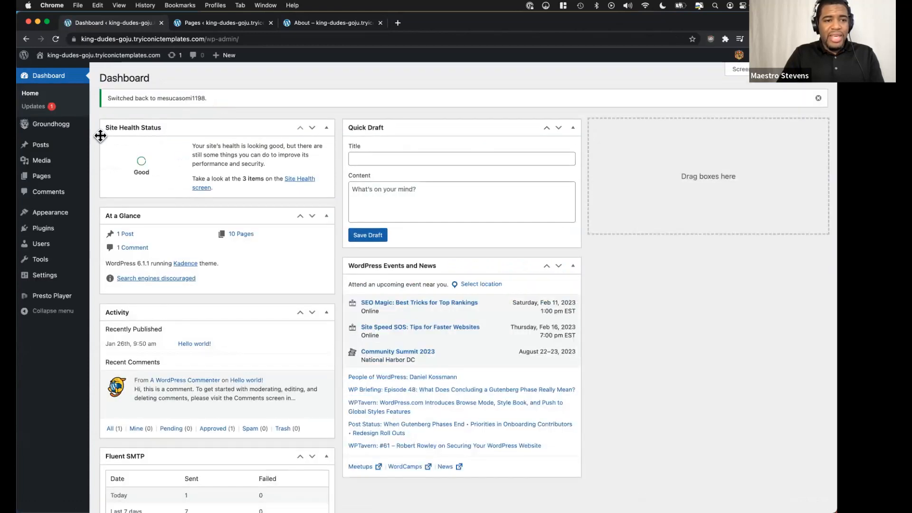
mouse_move(92, 131)
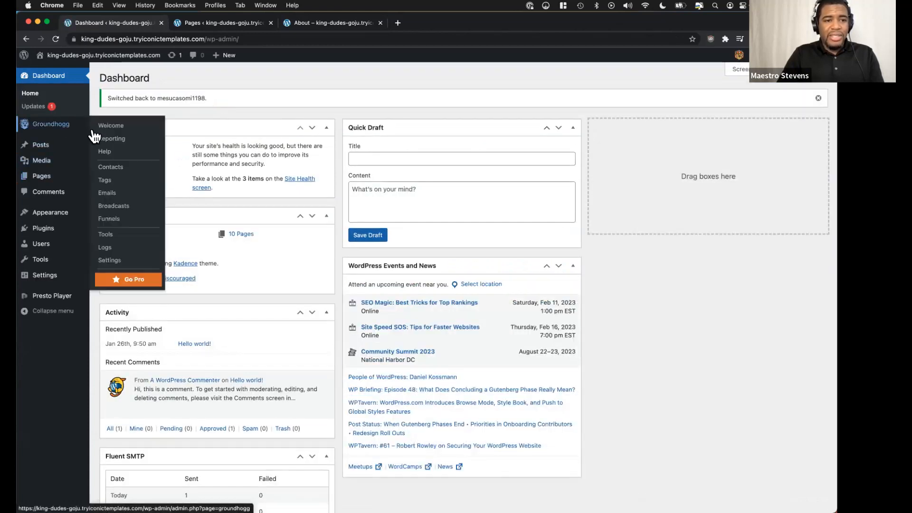
click(123, 170)
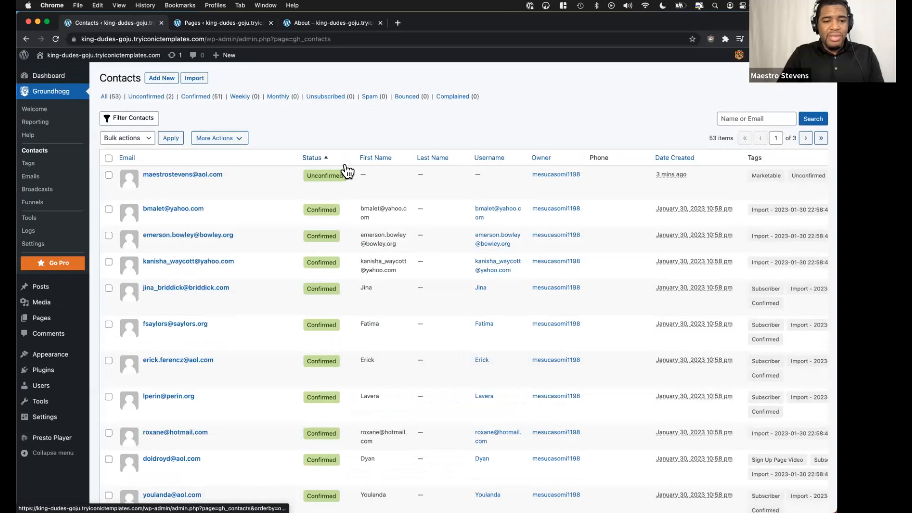
scroll(345, 167, down, 2)
scroll(345, 166, up, 2)
click(766, 112)
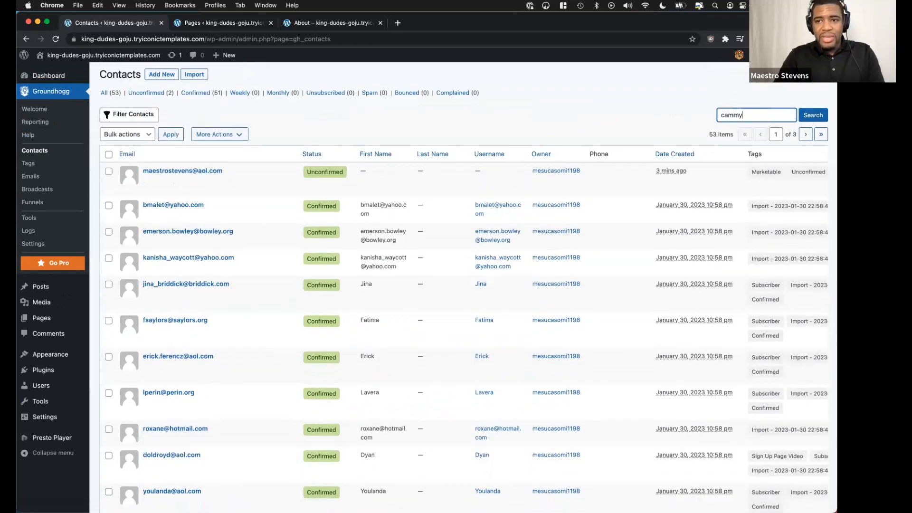
click(808, 118)
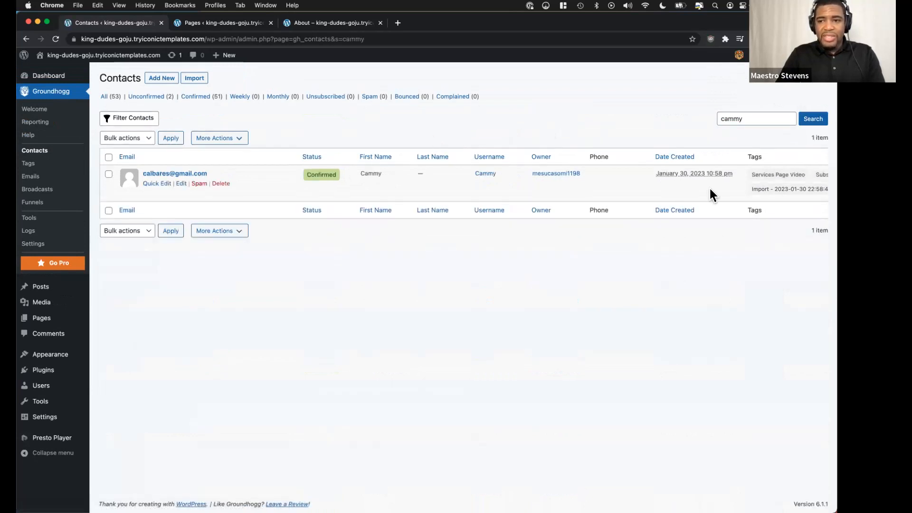
Open the found contact's record and examine its tags and the activity timeline for the About page video.
click(182, 184)
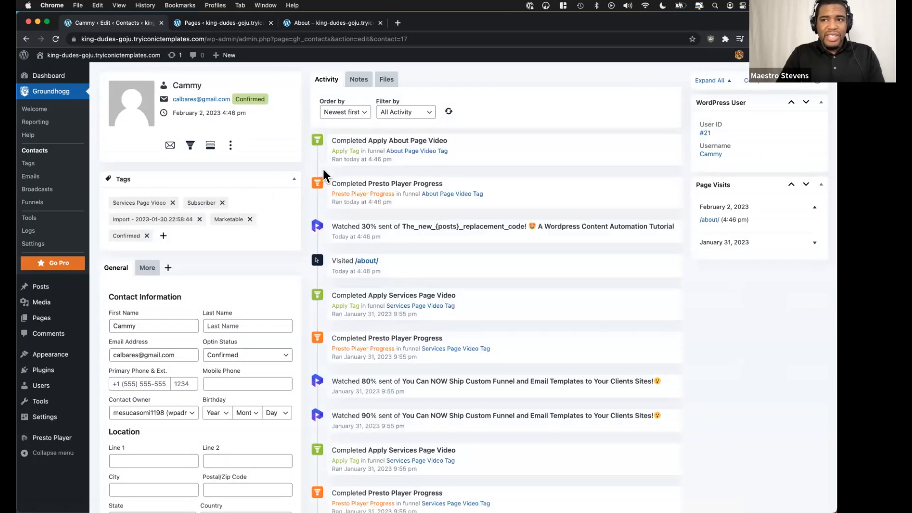
key(super+Tab)
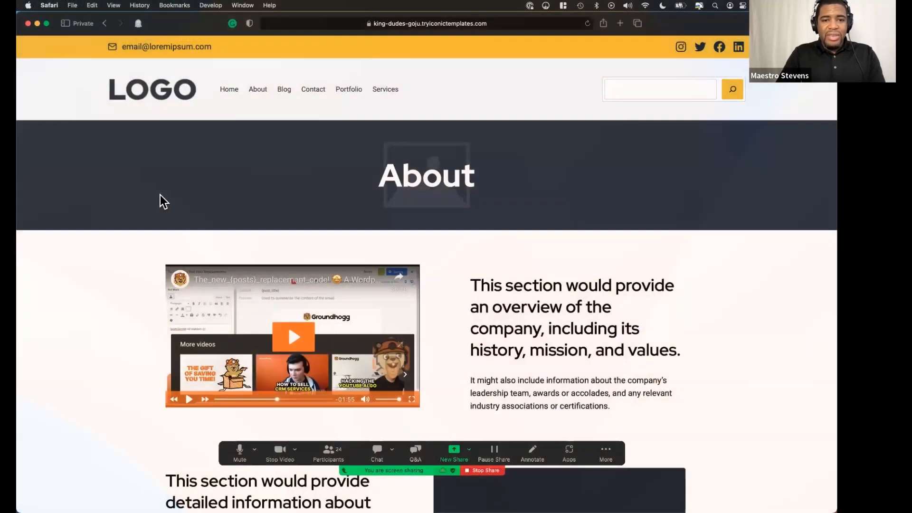
key(super+Tab)
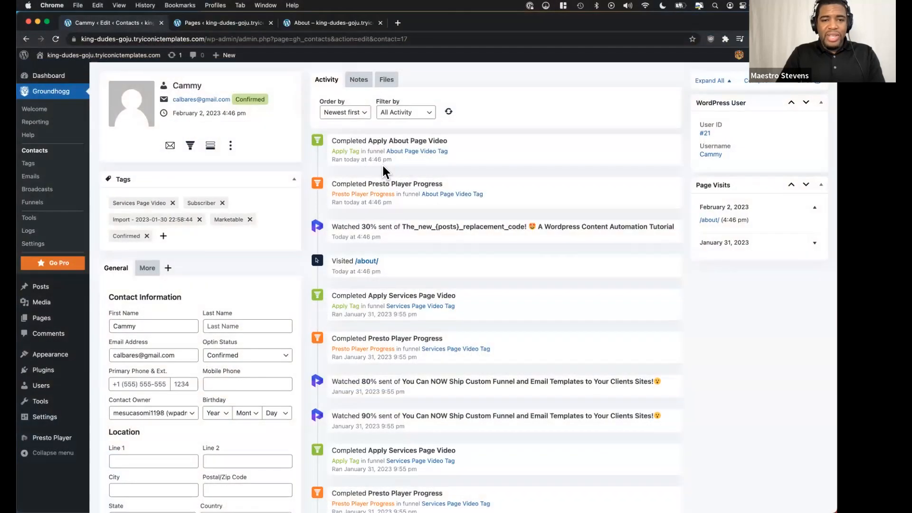
scroll(362, 175, down, 1)
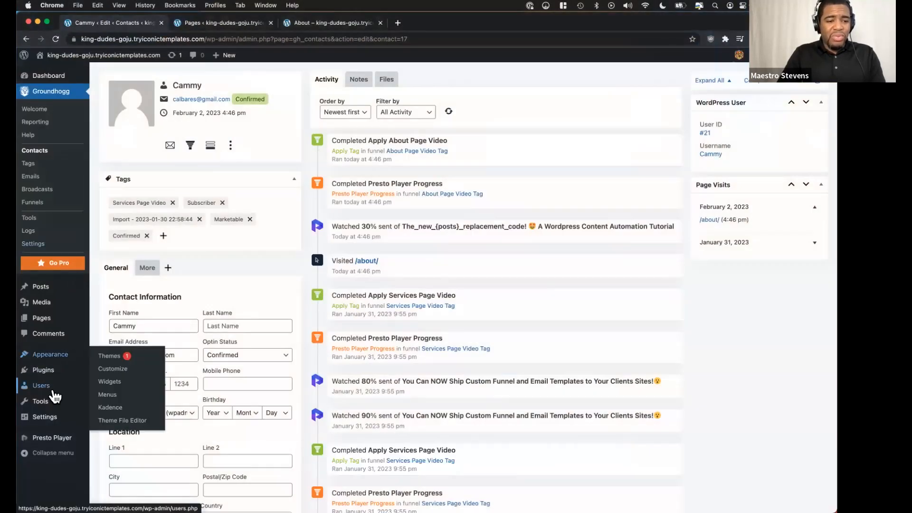
Open the list of all users and switch into the account of a different subscriber, the third one listed.
mouse_move(53, 391)
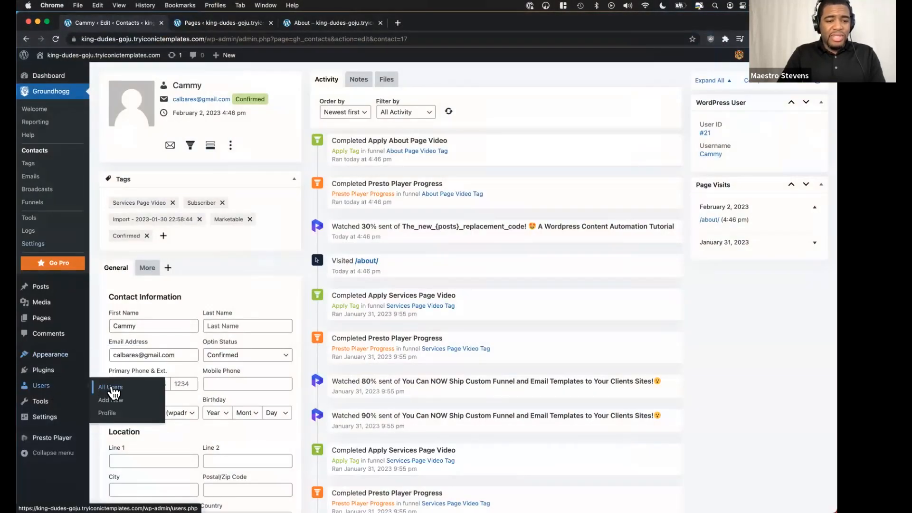
click(112, 388)
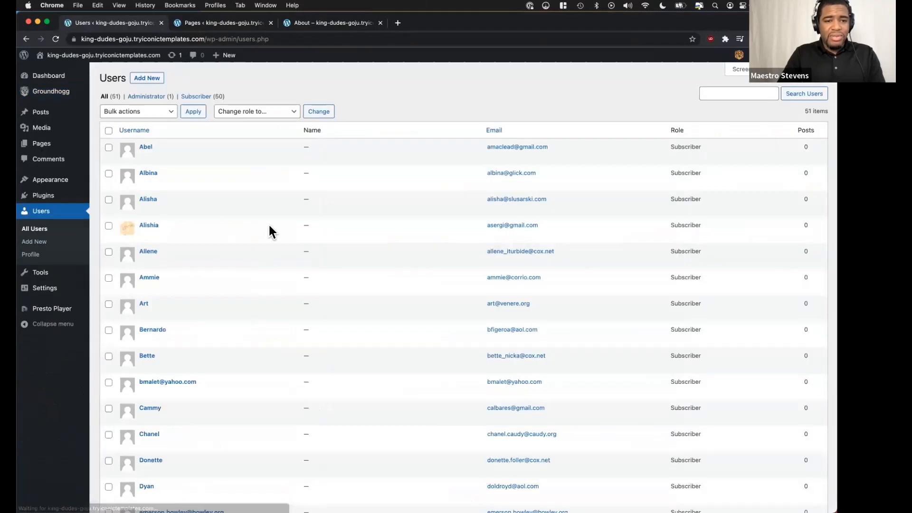
scroll(238, 216, down, 1)
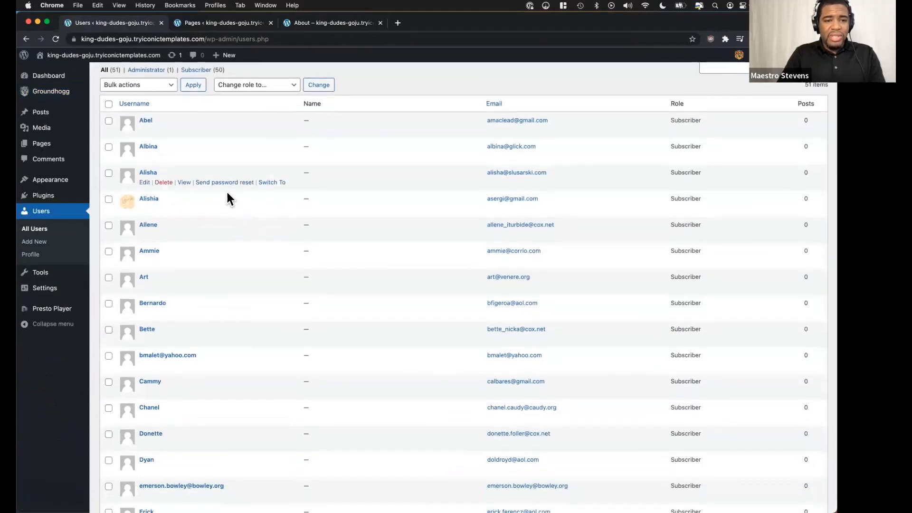
click(272, 183)
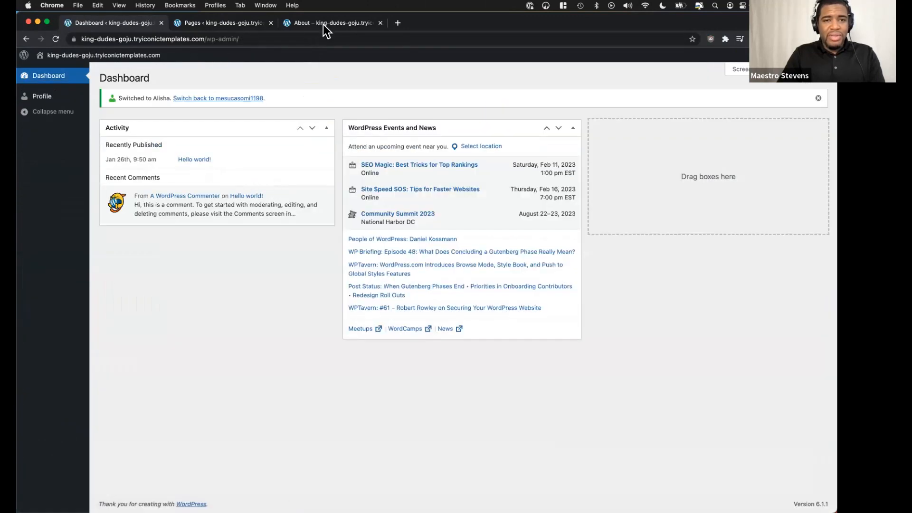
Reload the About page as this subscriber, go to the Contact page and start its video.
click(324, 23)
click(56, 39)
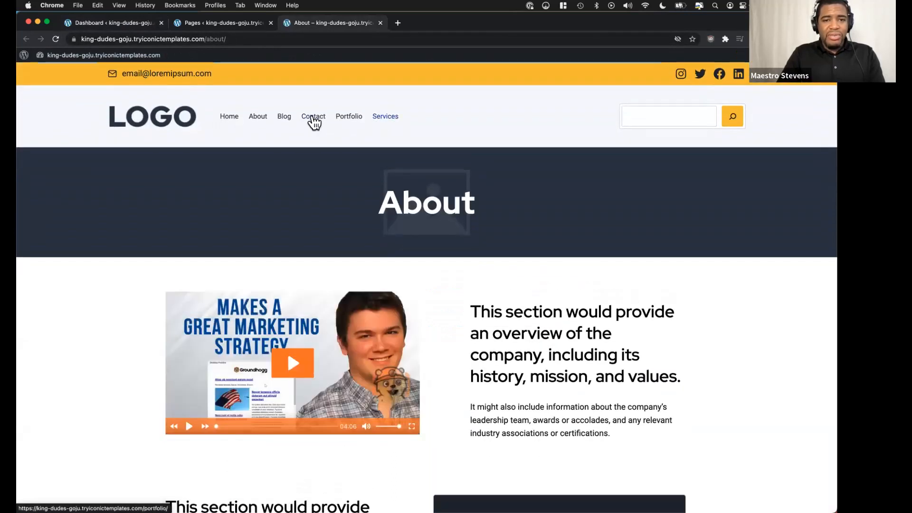
click(313, 117)
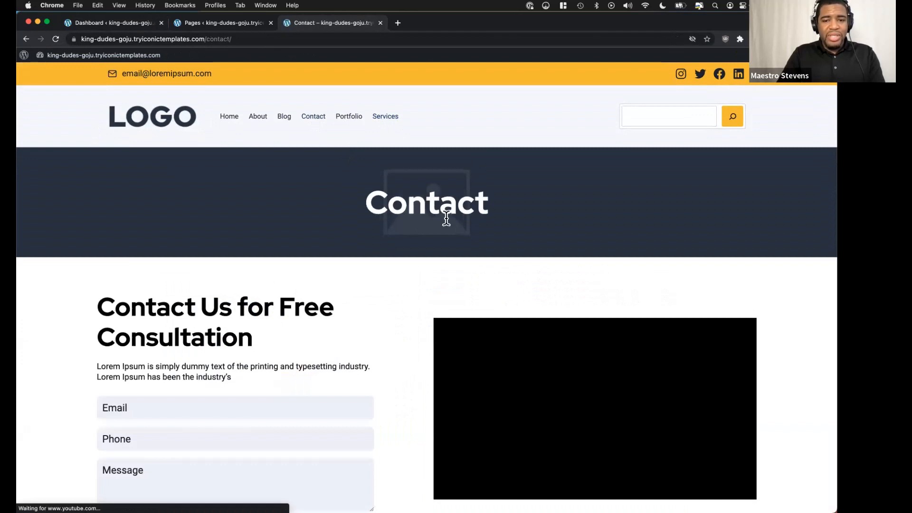
scroll(482, 242, down, 3)
click(589, 314)
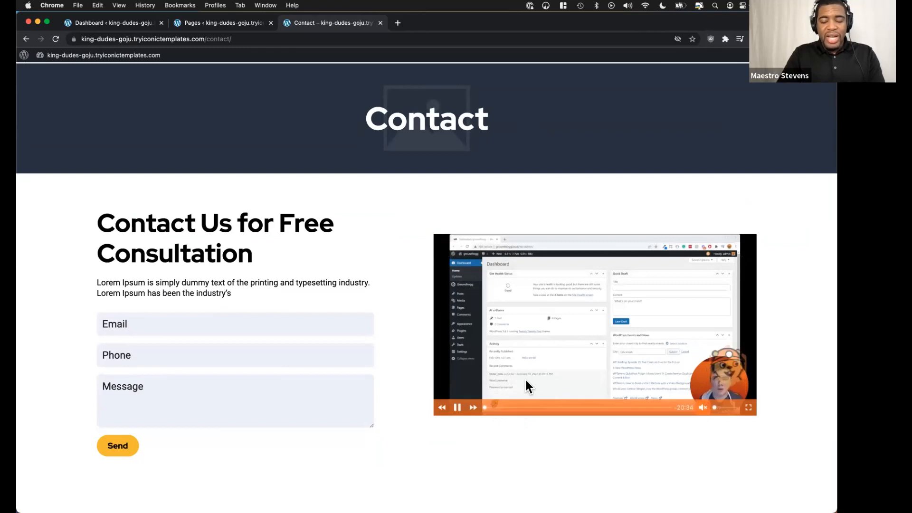
Skip ahead through the Contact page video to about 20:39 and pause it.
click(493, 407)
click(510, 408)
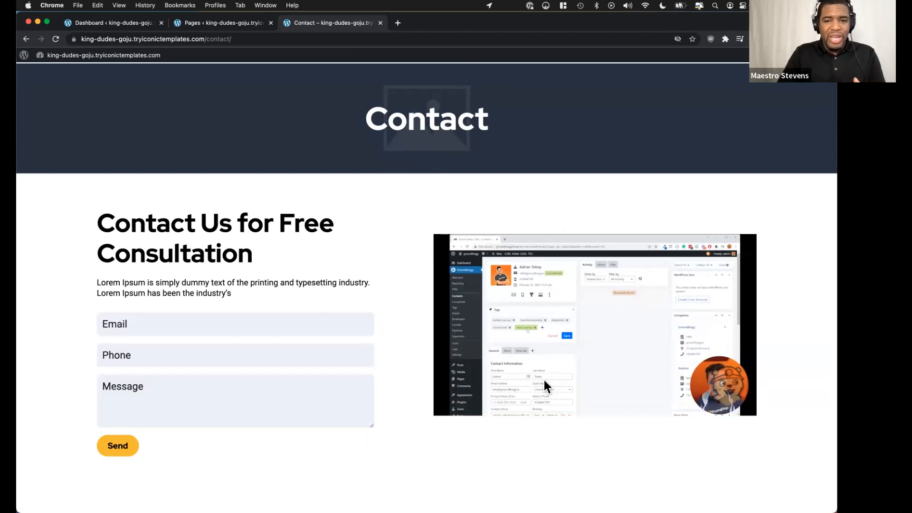
mouse_move(526, 410)
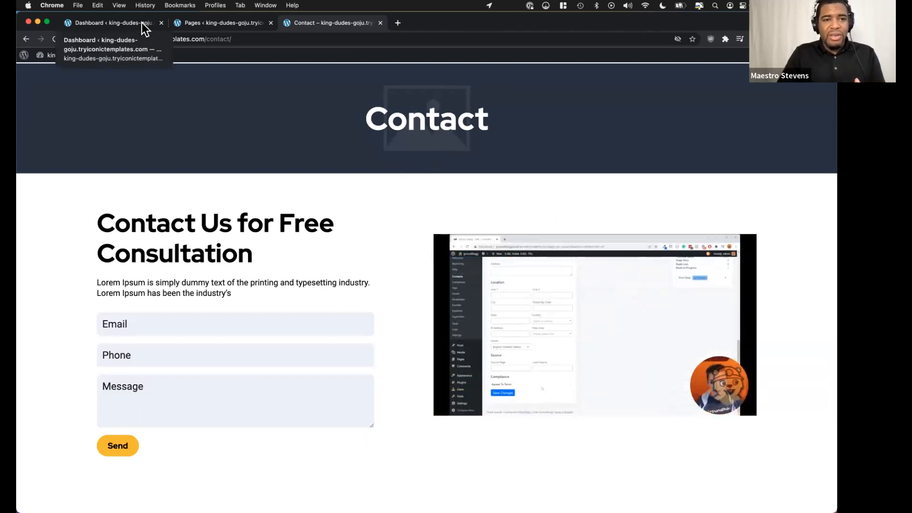
mouse_move(696, 397)
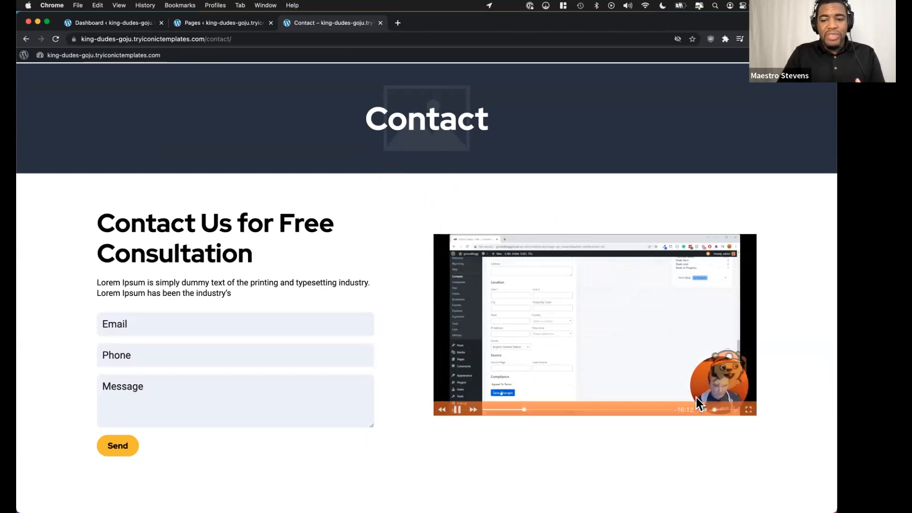
click(669, 408)
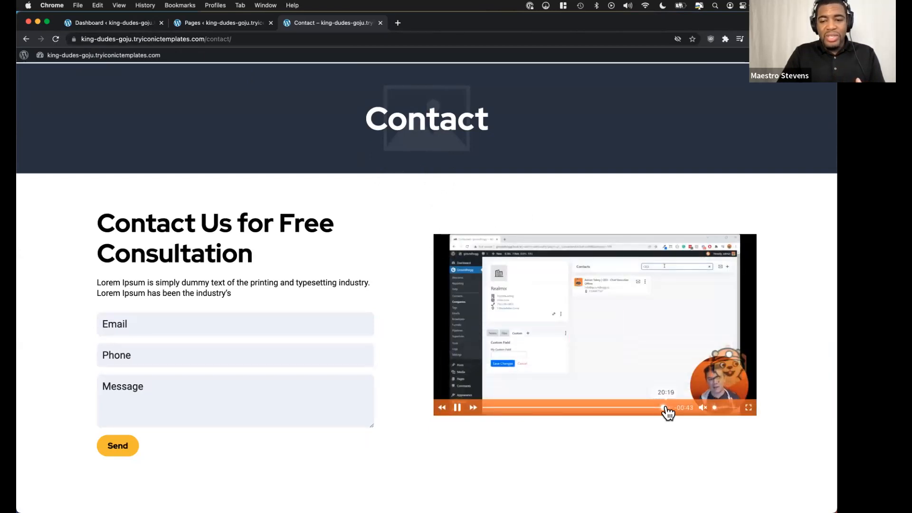
click(458, 408)
Switch back to the administrator account and search Groundhogg's contacts for this subscriber by first name.
click(126, 24)
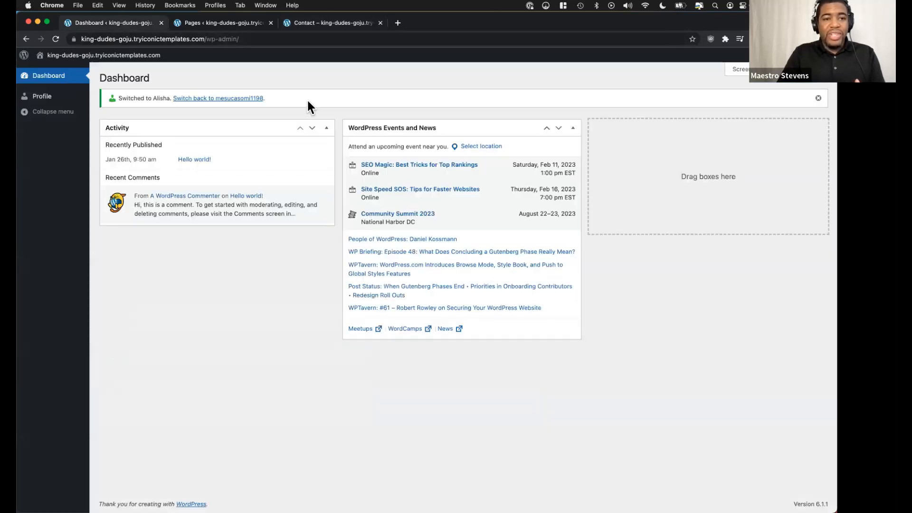
click(238, 100)
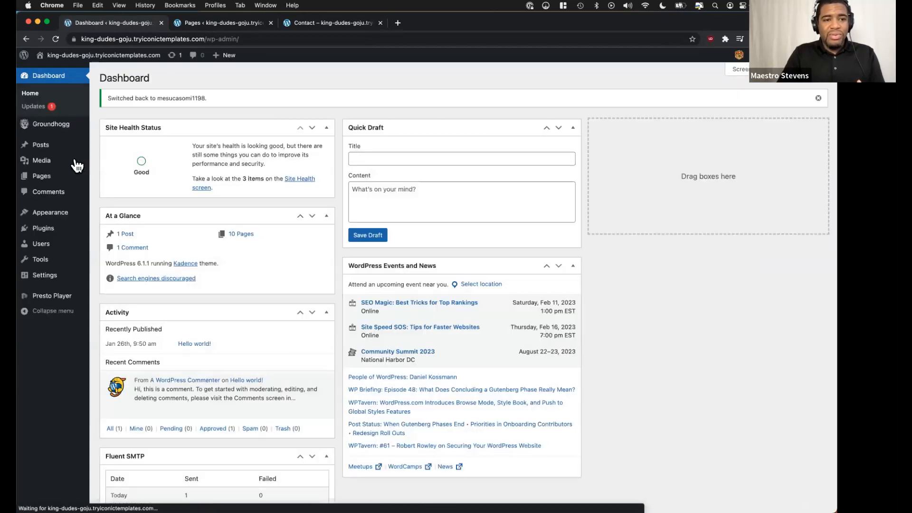
mouse_move(74, 168)
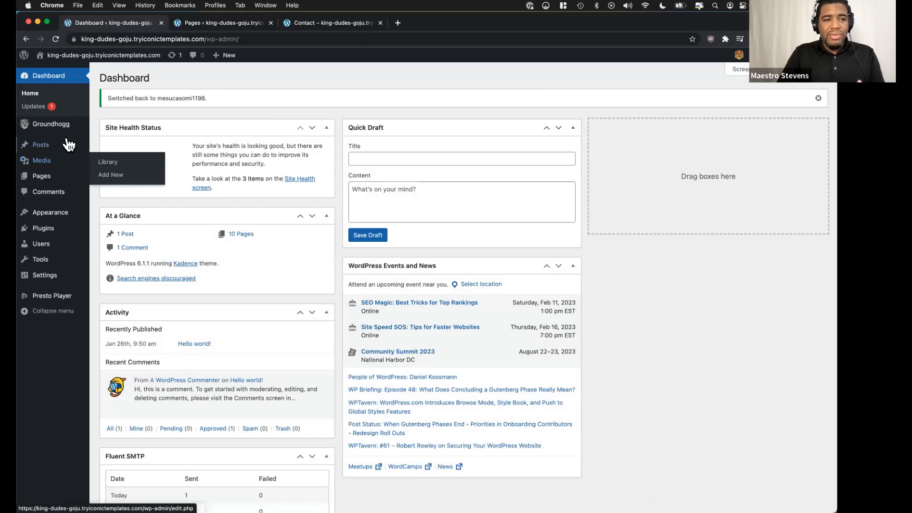
mouse_move(67, 129)
click(114, 168)
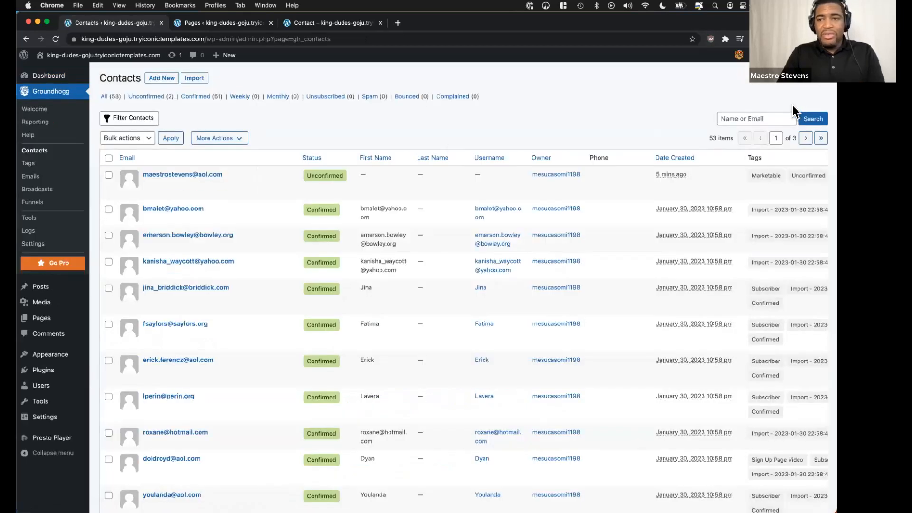
text(alisha)
click(819, 120)
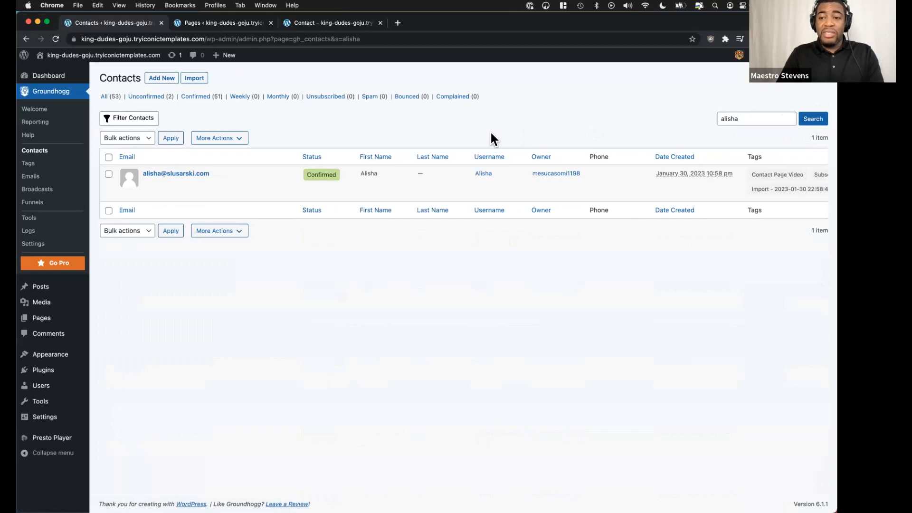
Open the found contact's record and examine its tags and the activity timeline for the Contact page video.
click(169, 174)
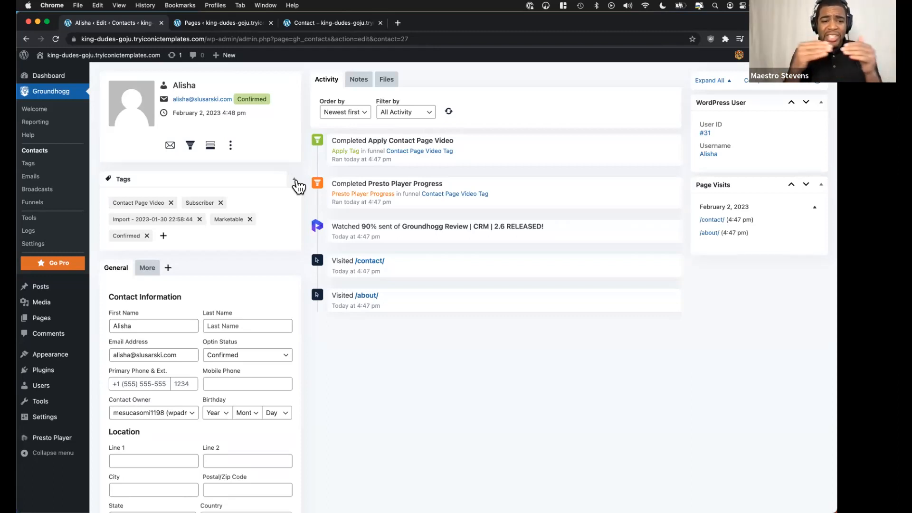
scroll(226, 304, down, 1)
scroll(226, 304, up, 1)
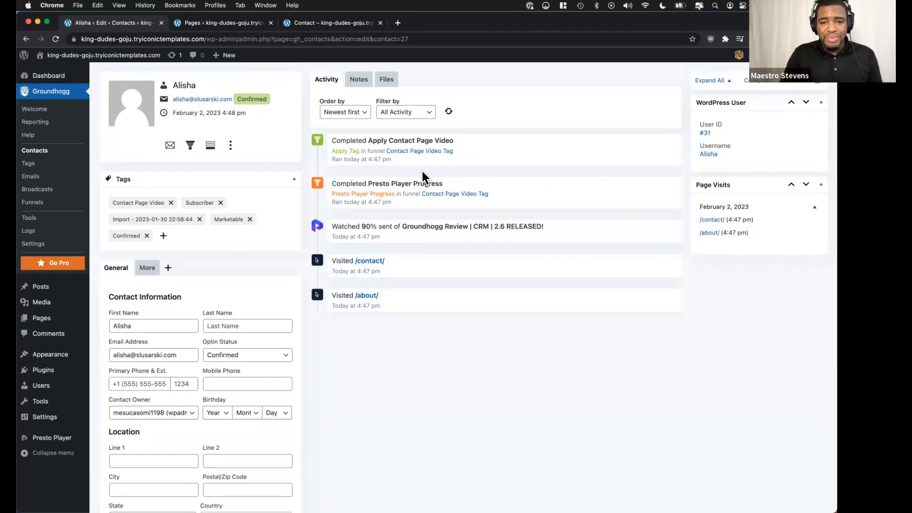
Switch to the Canva presentation and advance past the Video Analytics title slide to the Presto Player and Google Analytics 4 slide.
key(ctrl+Left)
click(807, 282)
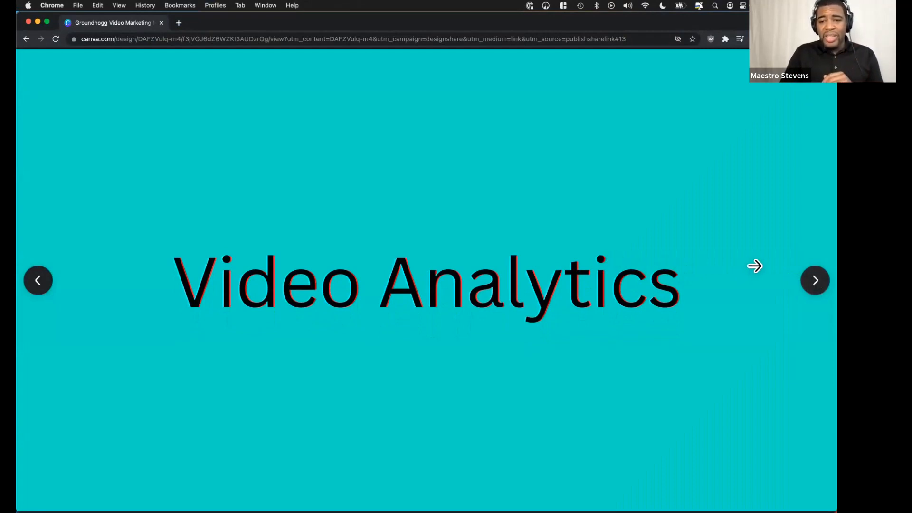
click(812, 282)
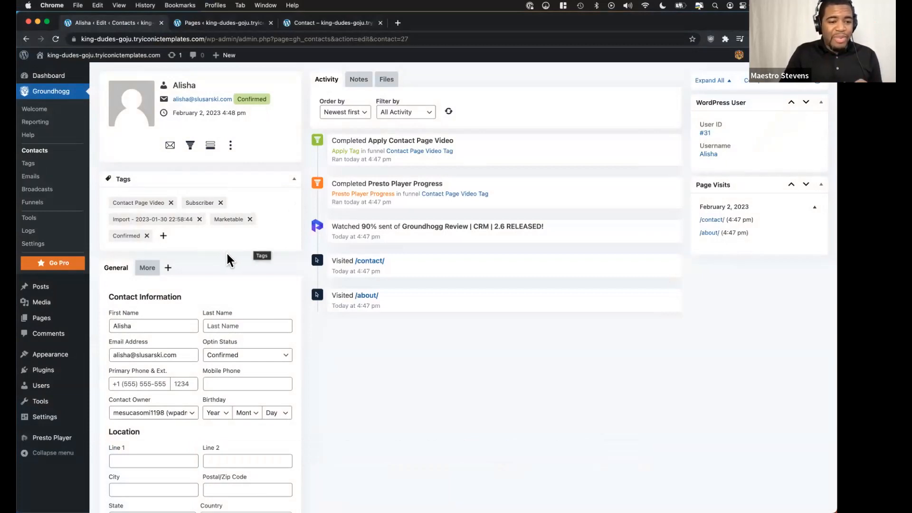
Return to the WordPress dashboard, open Presto Player's settings and examine the Google Analytics options among its integrations.
mouse_move(60, 418)
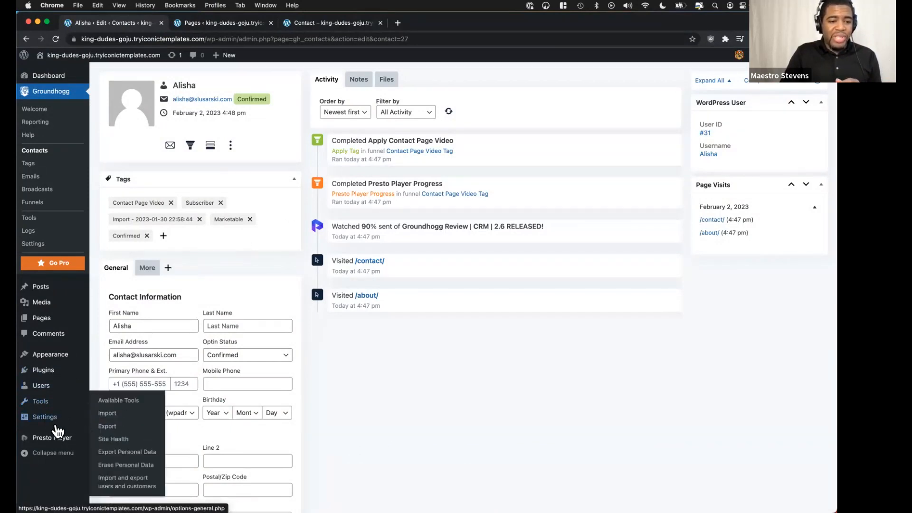
mouse_move(52, 438)
click(132, 465)
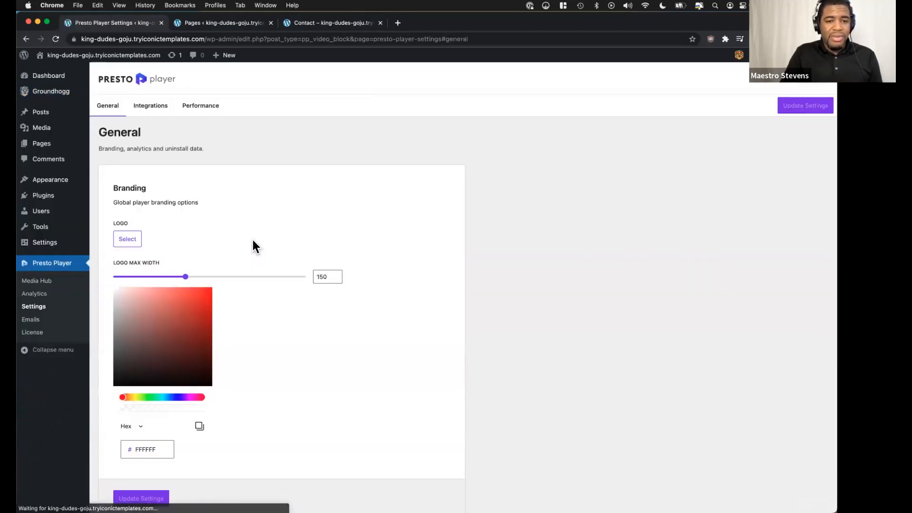
click(153, 106)
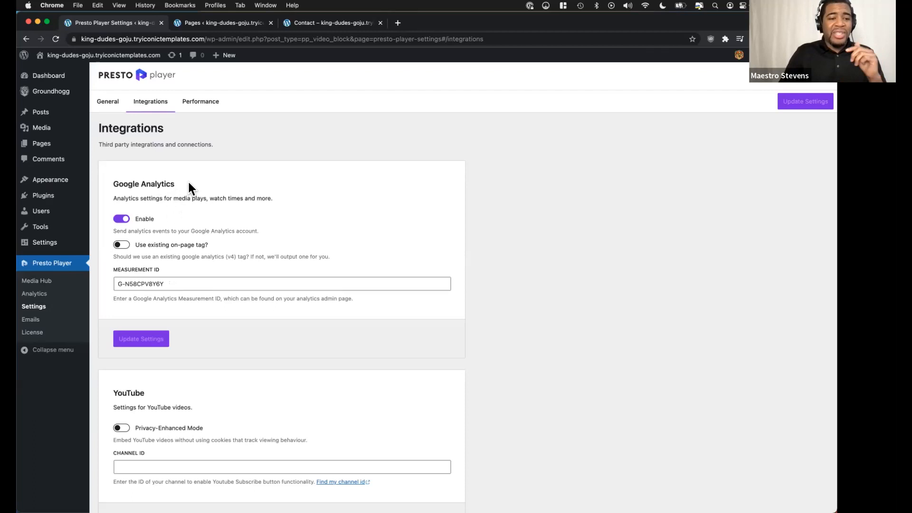
Go back to Presto Player's general settings and examine the Analytics options for view tracking and auto-purging data.
click(116, 110)
scroll(228, 190, down, 5)
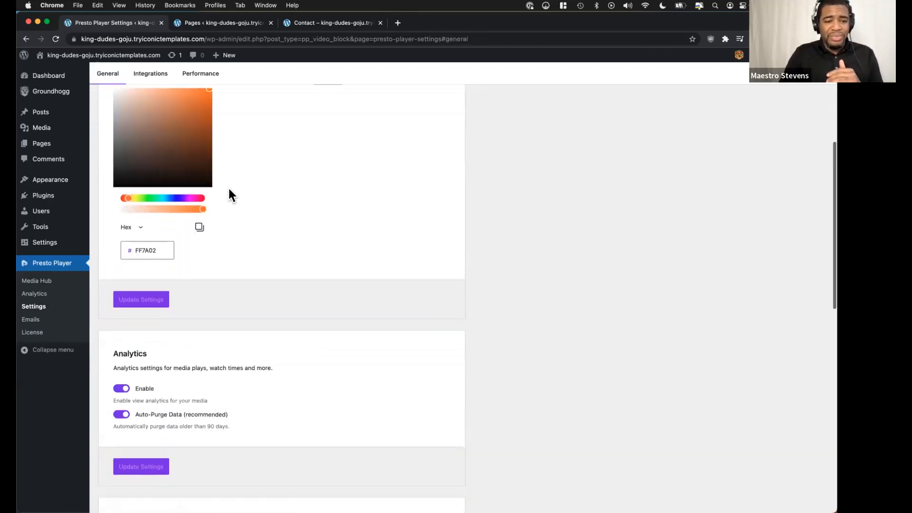
scroll(229, 195, down, 3)
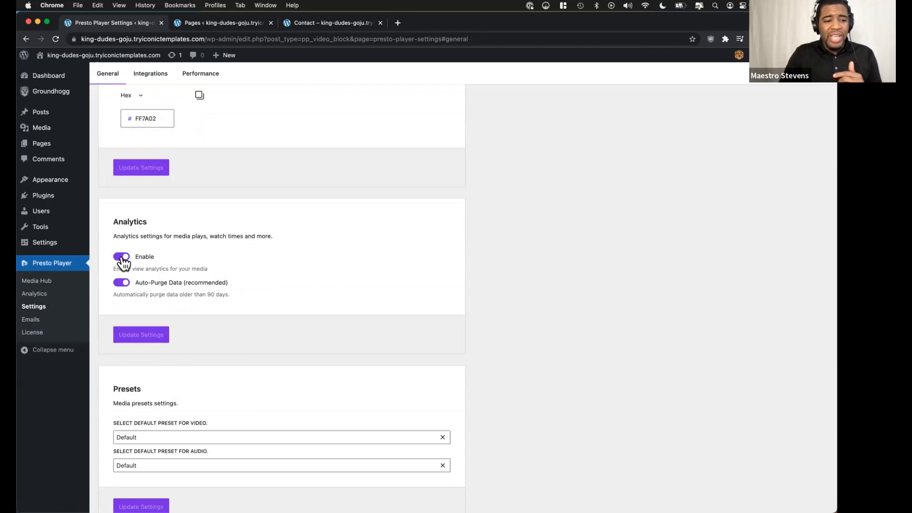
Examine Presto Player's analytics report of views, top users and top media, and return to the Canva presentation to advance it.
click(35, 294)
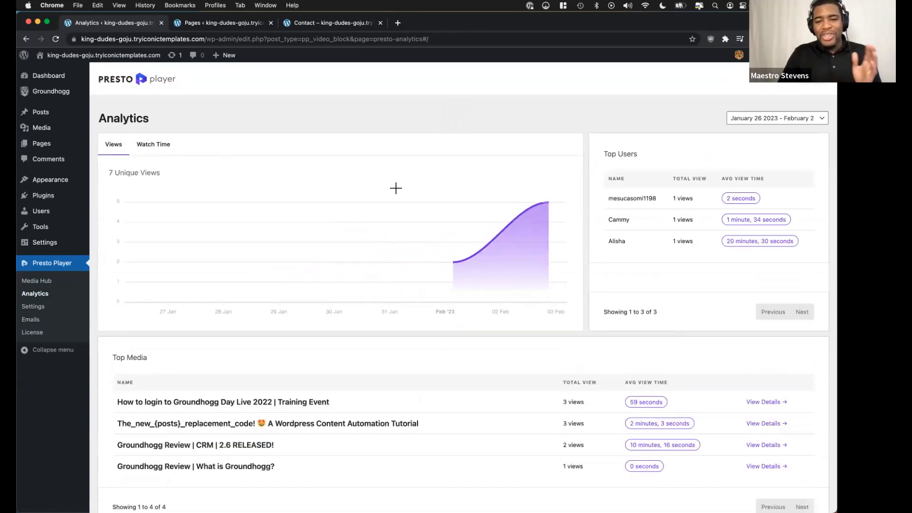
scroll(396, 188, down, 2)
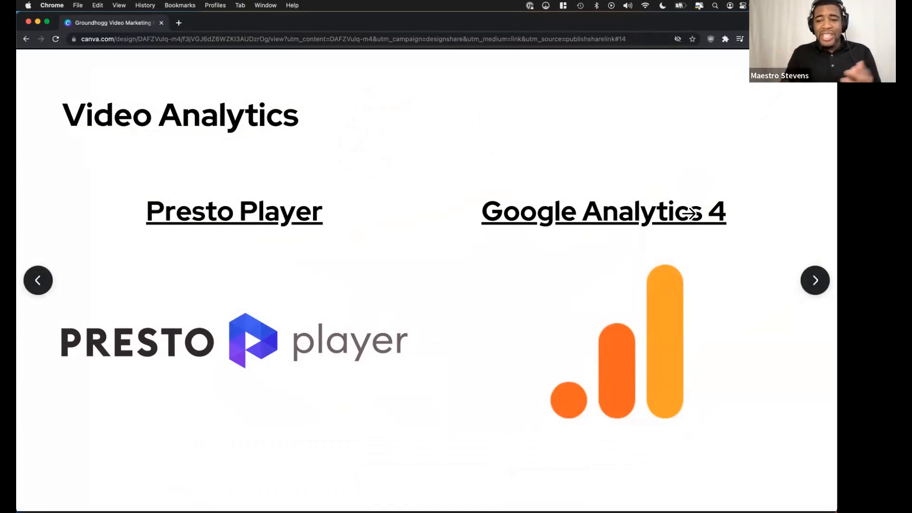
click(768, 228)
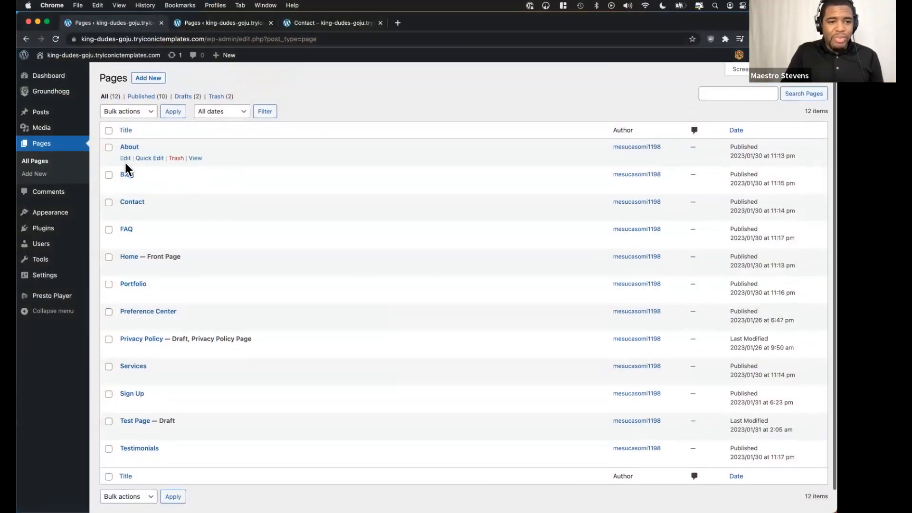
Open the Home page for editing and display the Iconic Templates collection in the Design Library.
click(126, 268)
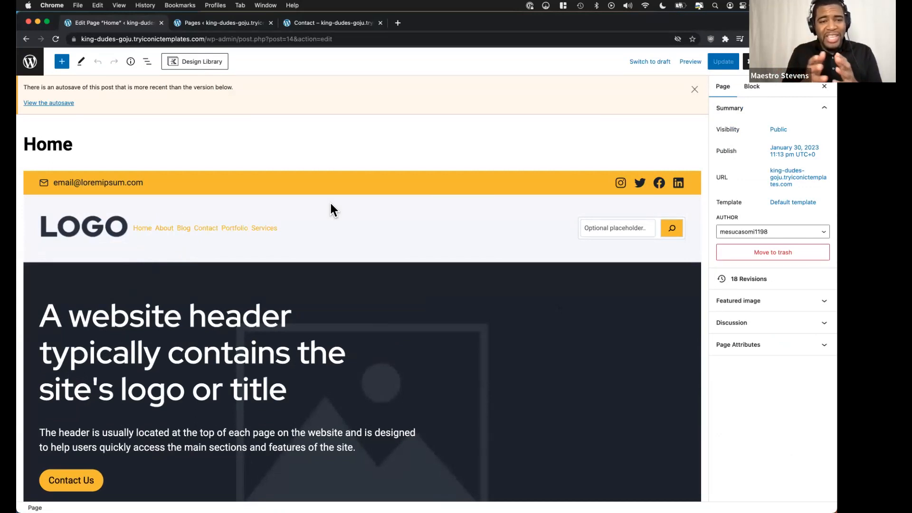
click(212, 64)
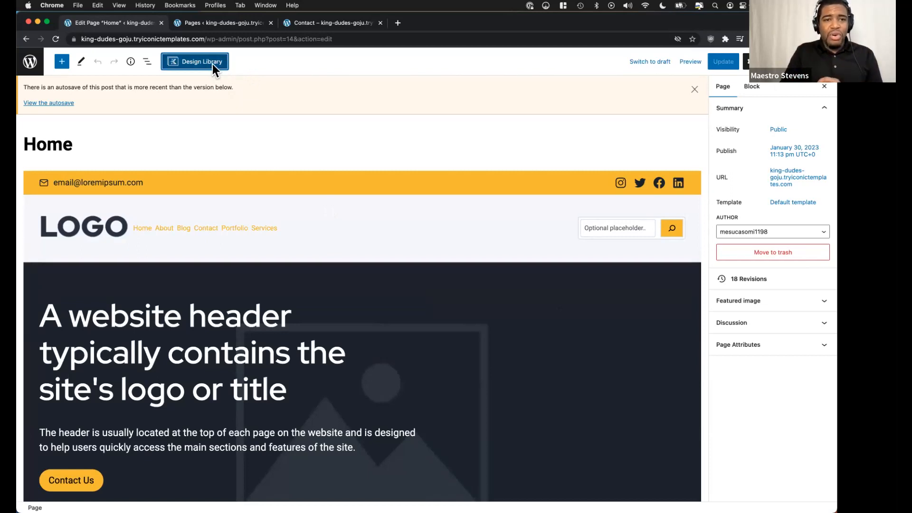
click(333, 138)
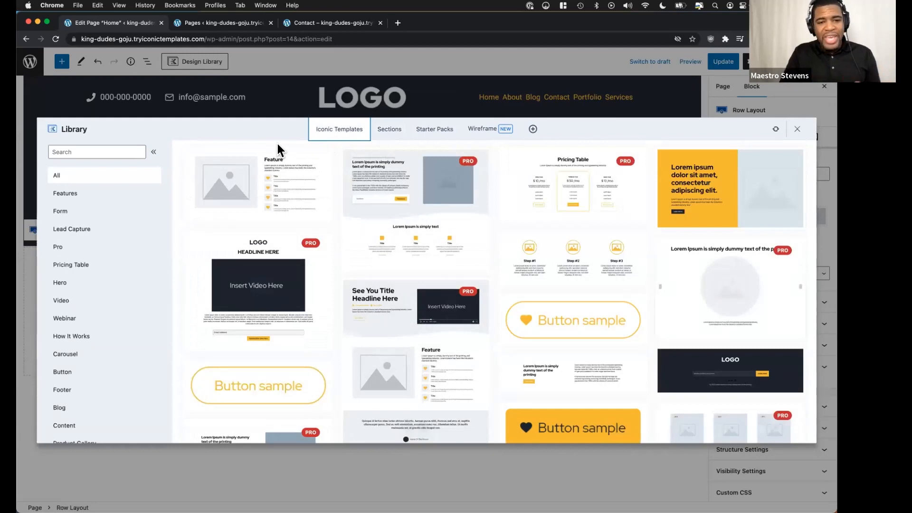
Filter the Iconic Templates by the Video category and insert the Sales Video 2 template into the Home page.
scroll(258, 224, down, 2)
scroll(257, 222, up, 3)
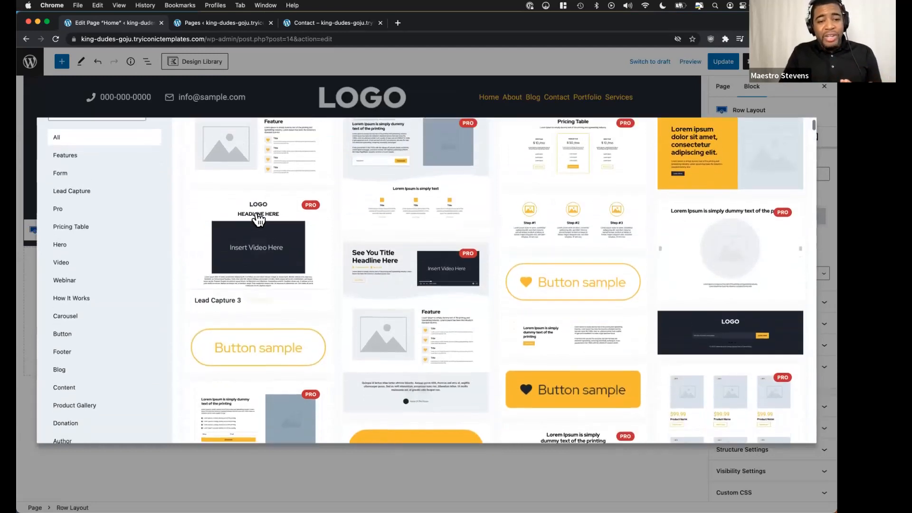
scroll(261, 285, down, 4)
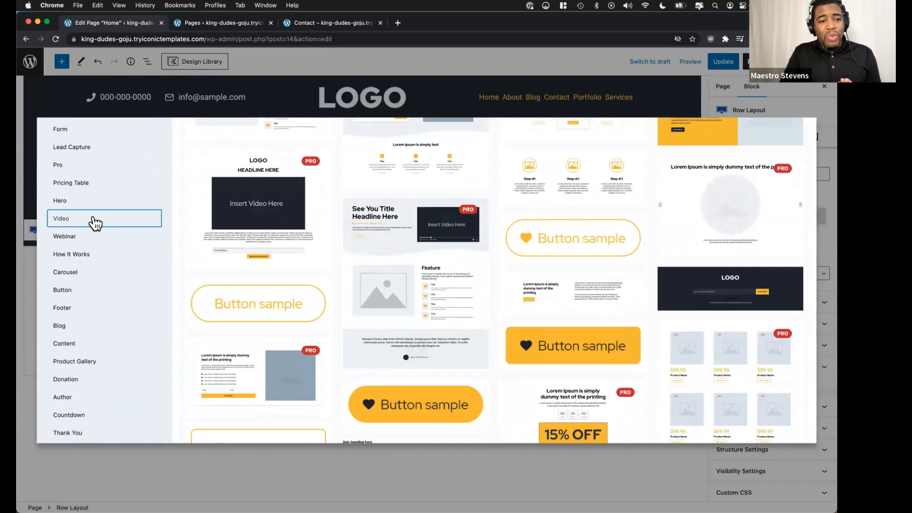
click(95, 221)
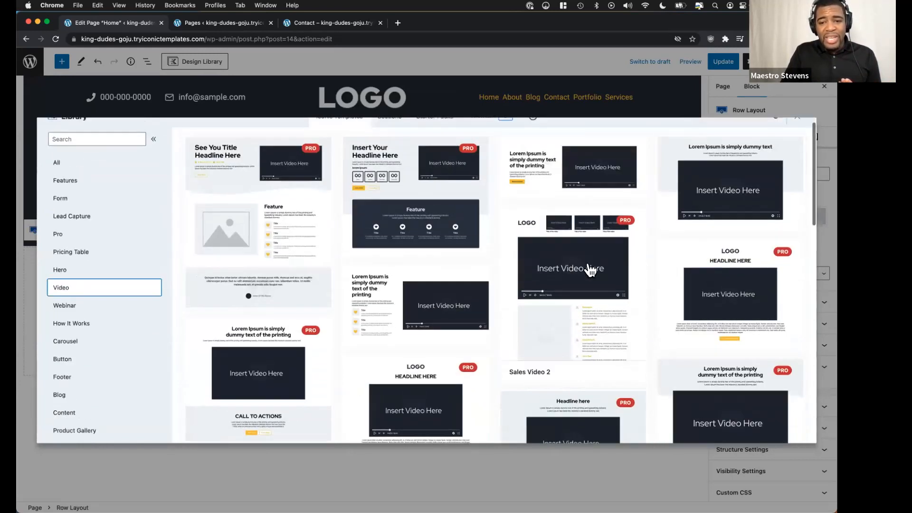
click(589, 265)
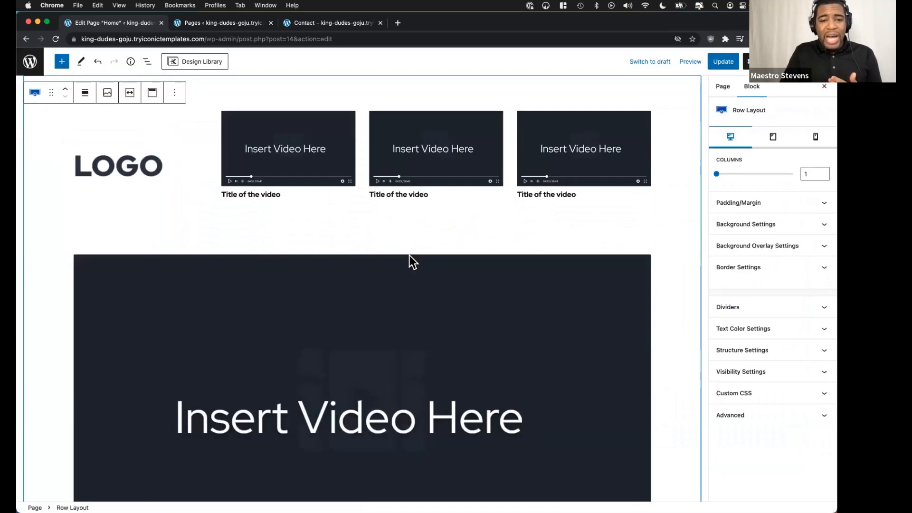
Remove the large "Insert Video Here" placeholder image below the three small video thumbnails on the Home page.
scroll(339, 310, down, 3)
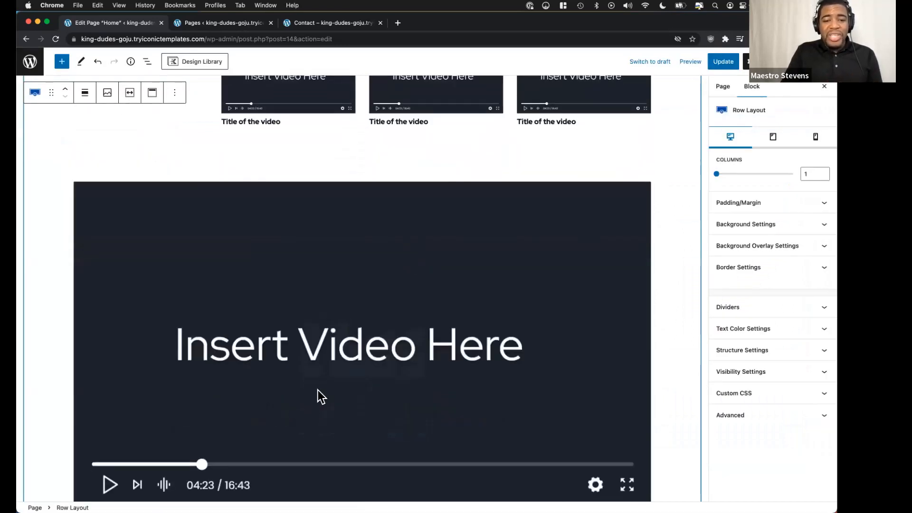
scroll(318, 389, down, 3)
click(363, 278)
click(248, 105)
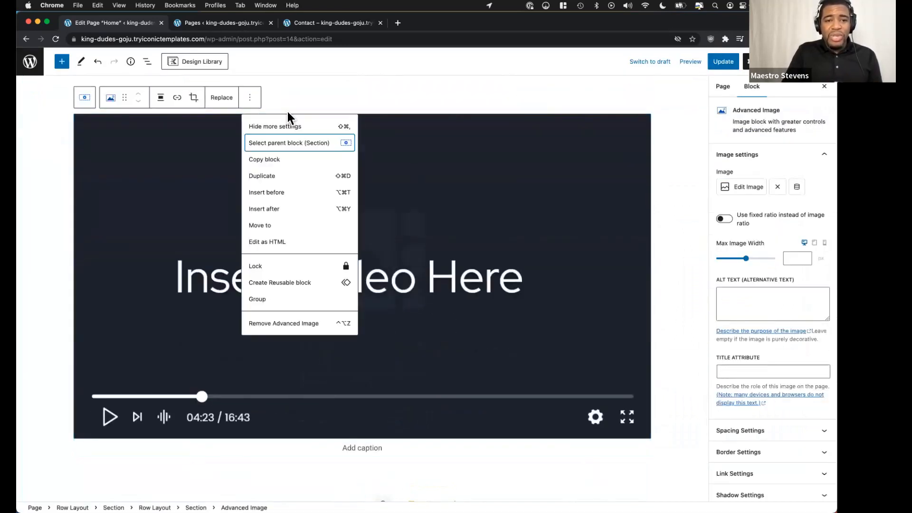
click(282, 325)
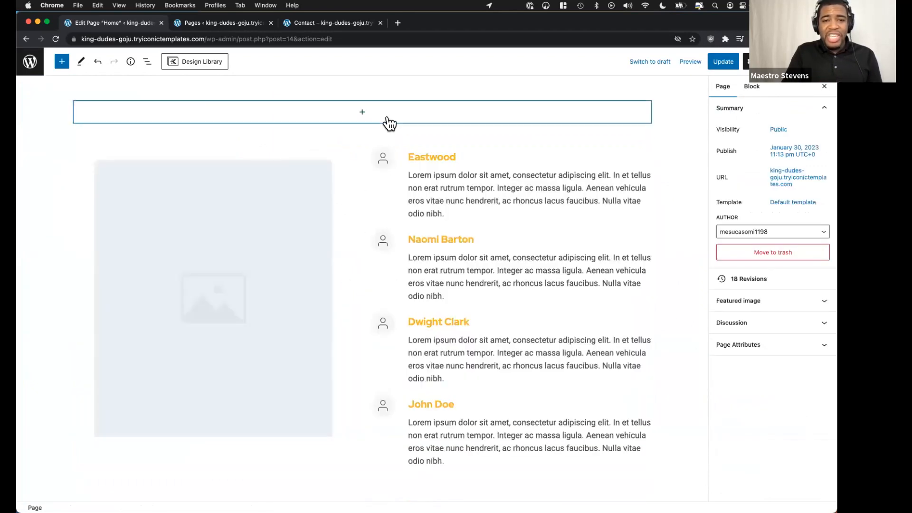
Search for the Presto YouTube block and insert a Presto Youtube Video block into the emptied section.
click(388, 119)
text(or)
key(BackSpace)
key(BackSpace)
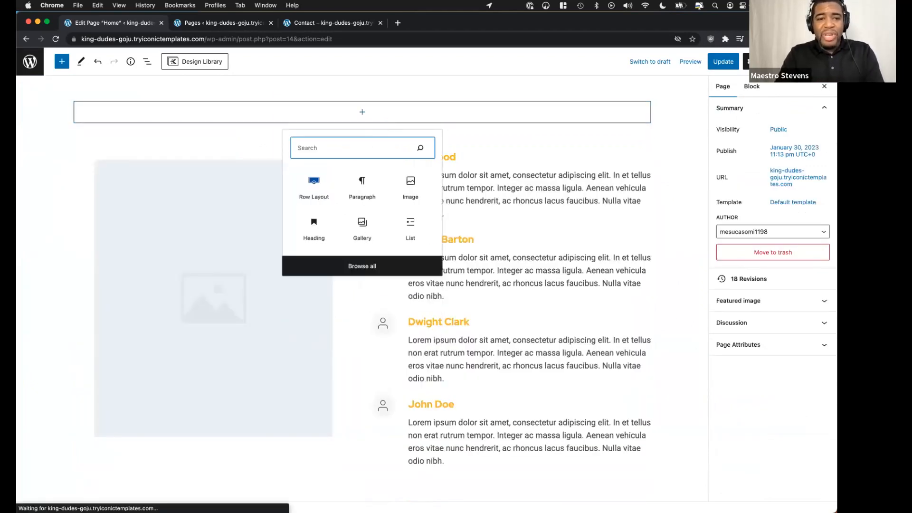
text(pre)
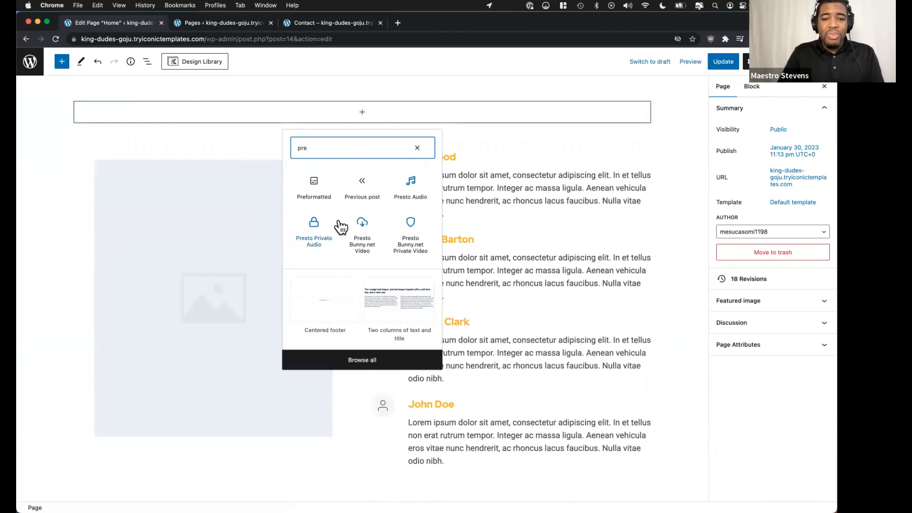
text(s)
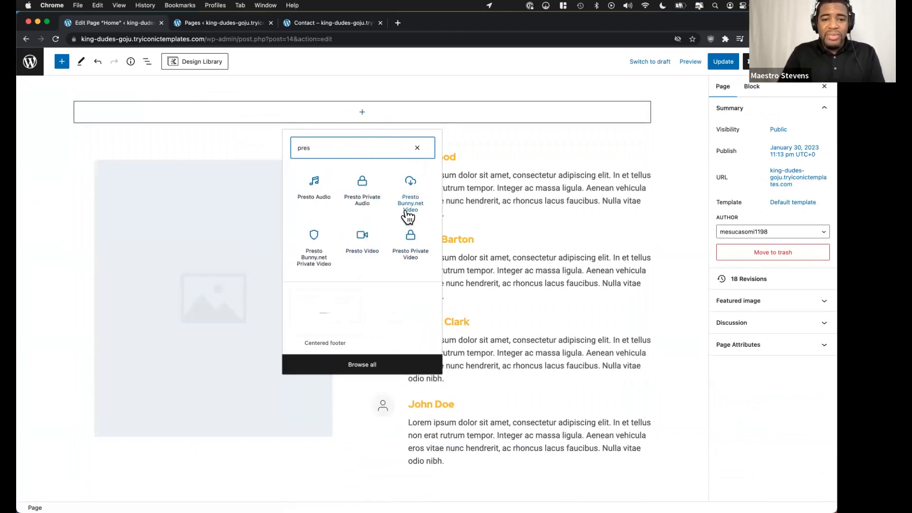
text(to)
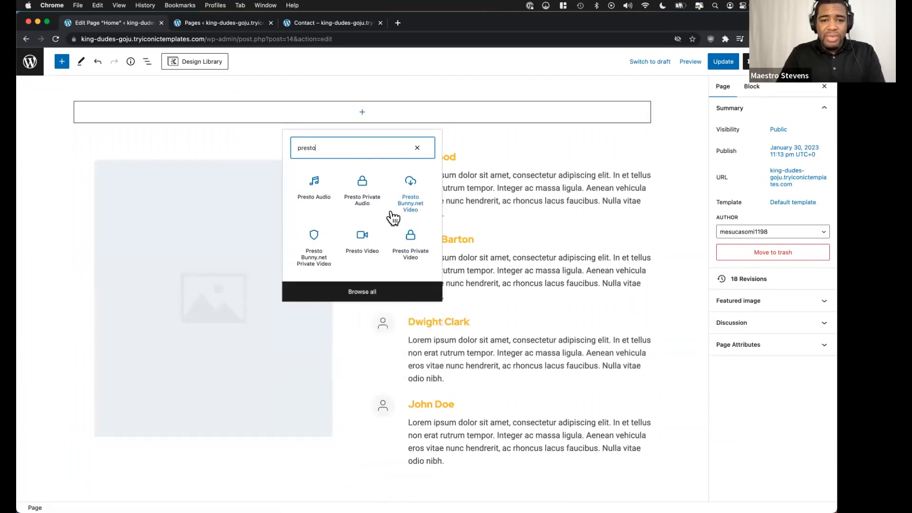
text( you)
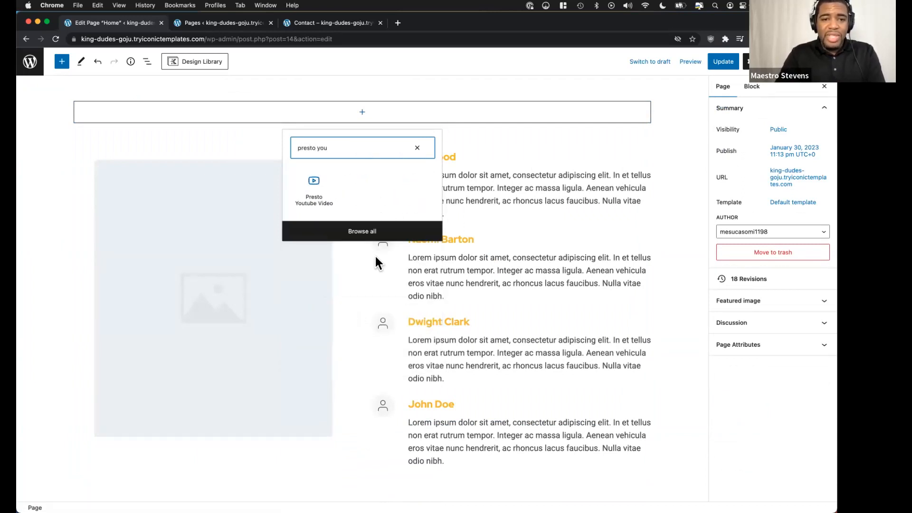
click(318, 192)
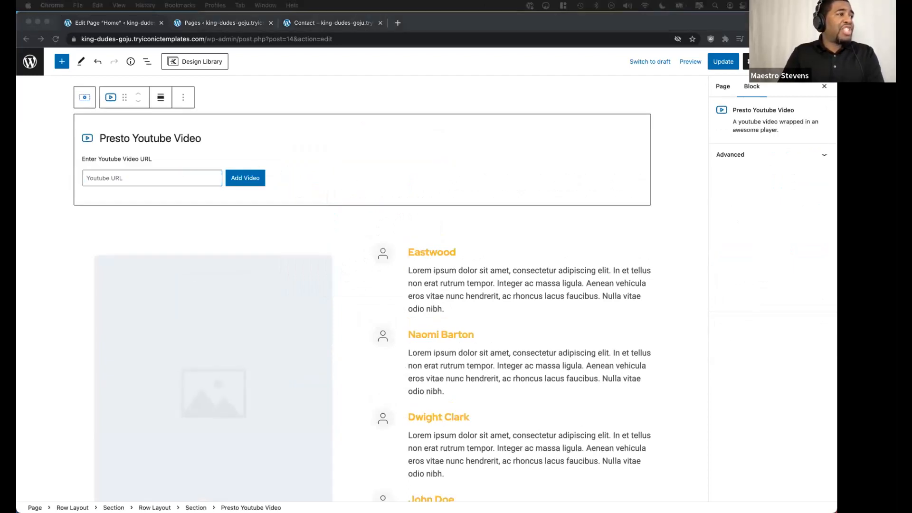
Paste the copied YouTube URL into the Presto Youtube Video block, add the video, and review it in the page layout.
click(127, 182)
key(super+v)
click(246, 181)
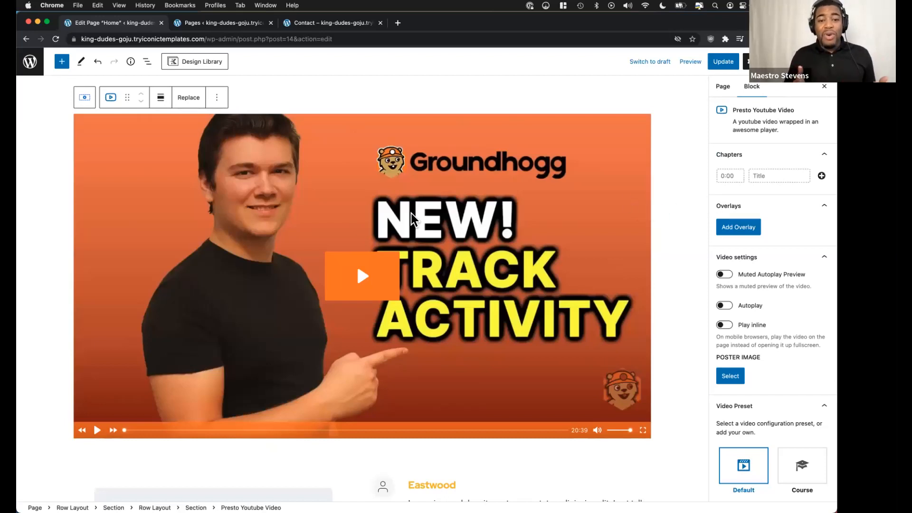
scroll(415, 221, down, 1)
scroll(414, 221, up, 1)
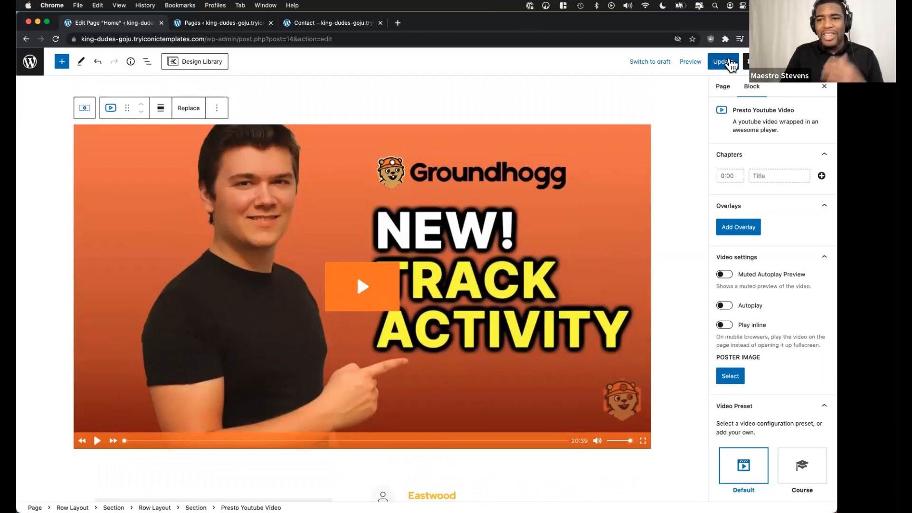
Update the Home page and reload the published site in Safari to check the main video in the template.
click(727, 62)
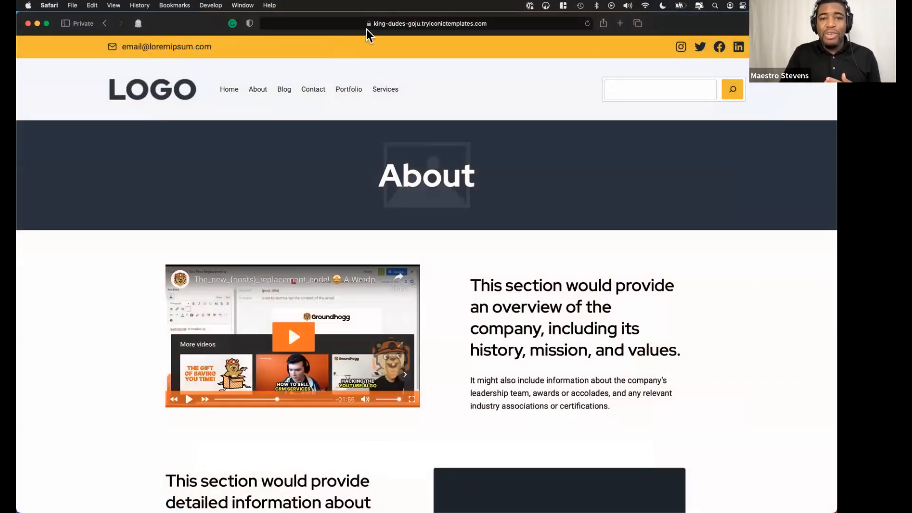
click(588, 24)
scroll(129, 186, down, 3)
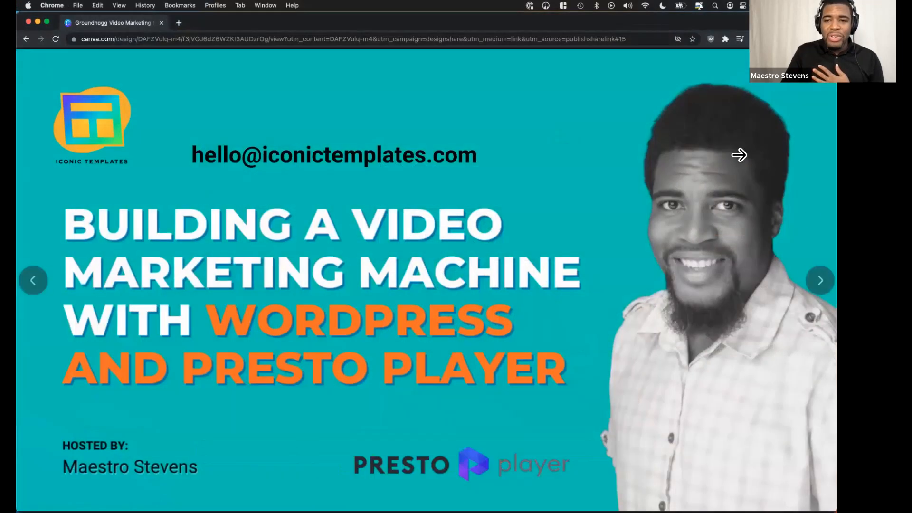
Advance the Canva presentation to its discount code slide, and return through the open windows to the Home page editor in Chrome.
click(814, 280)
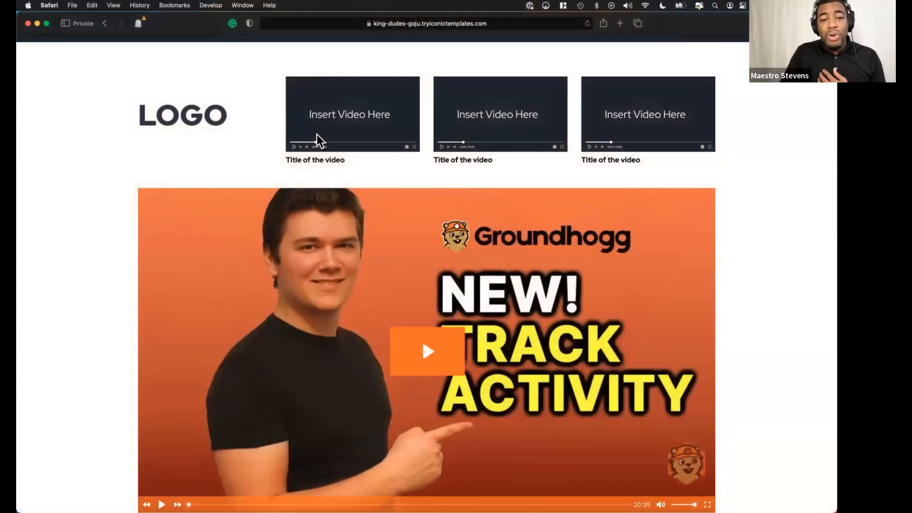
key(ctrl+Right)
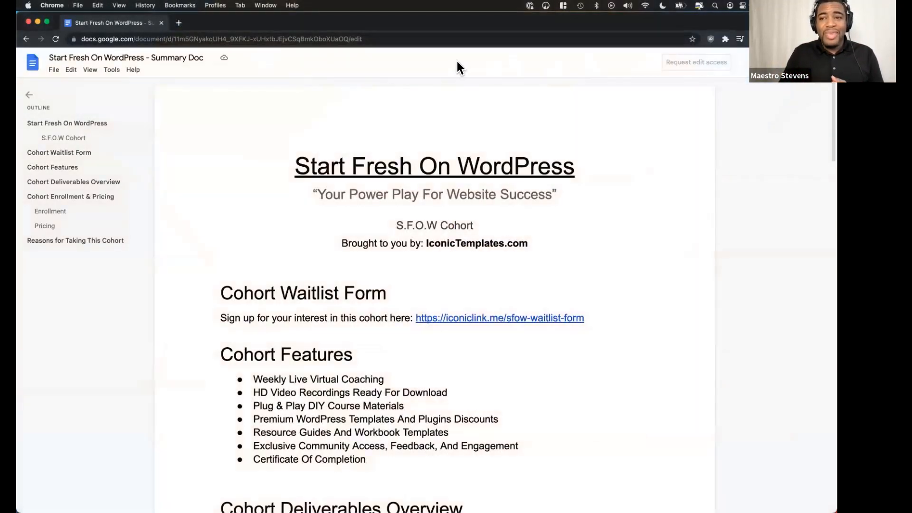
click(280, 39)
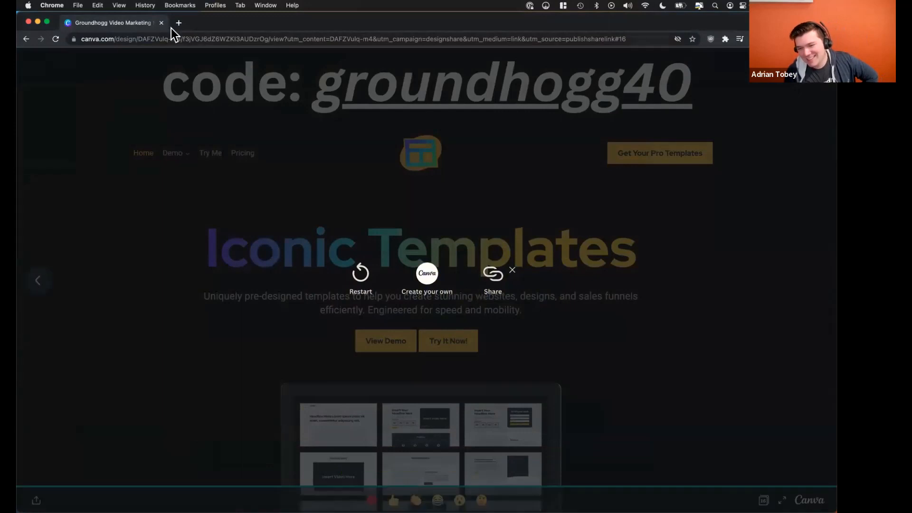
key(ctrl+Right)
click(286, 76)
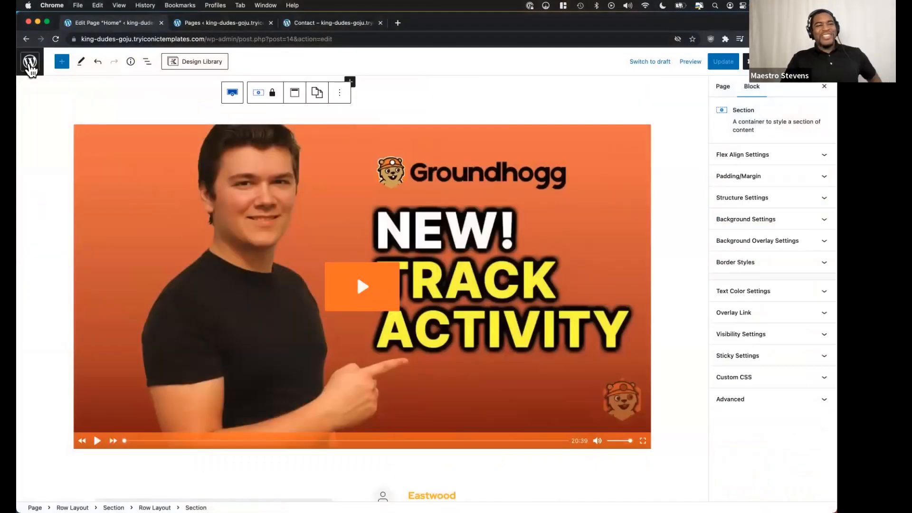